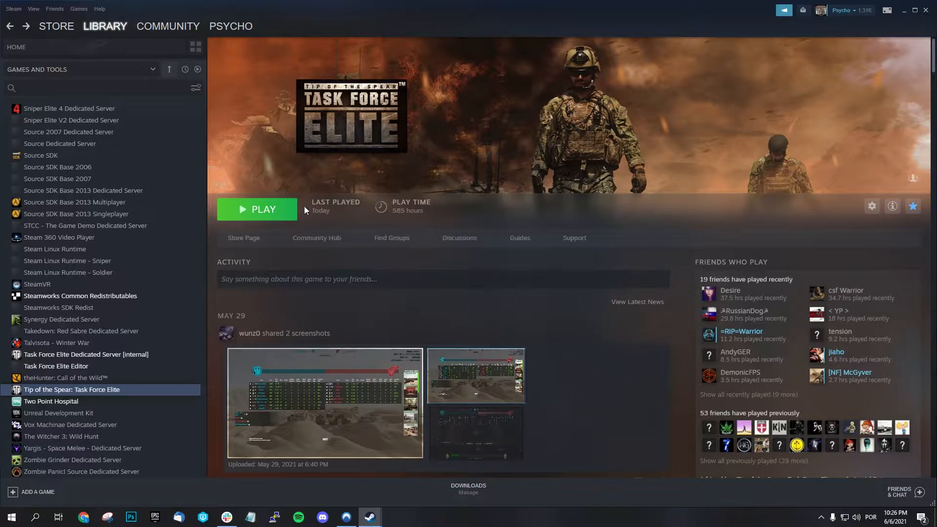
- Exclude games from the Steam library list so only tools remain, and launch Task Force Elite Editor
mouse_move(102, 33)
left_click(74, 75)
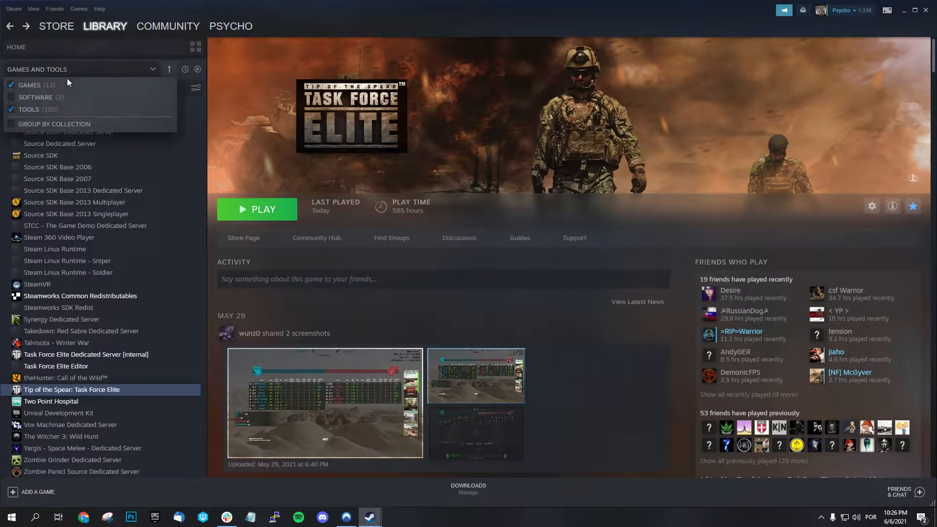
left_click(30, 87)
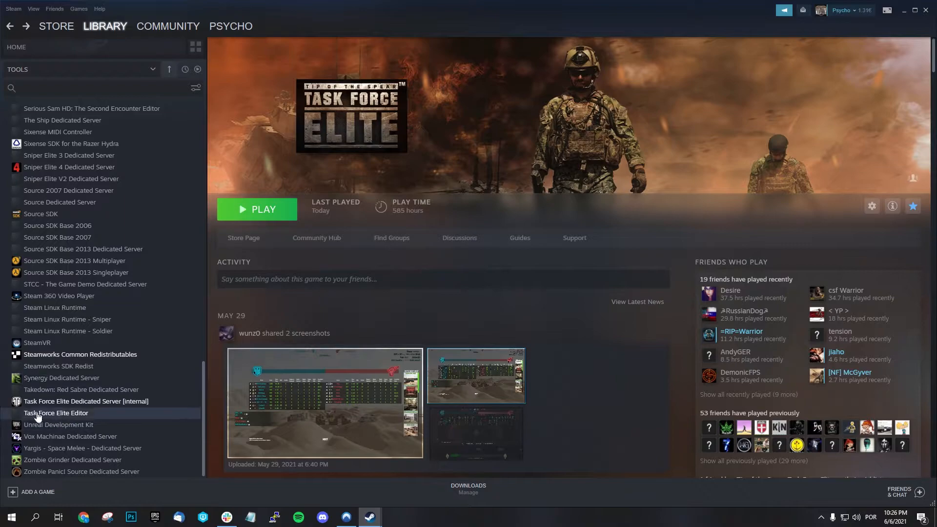
left_click(73, 414)
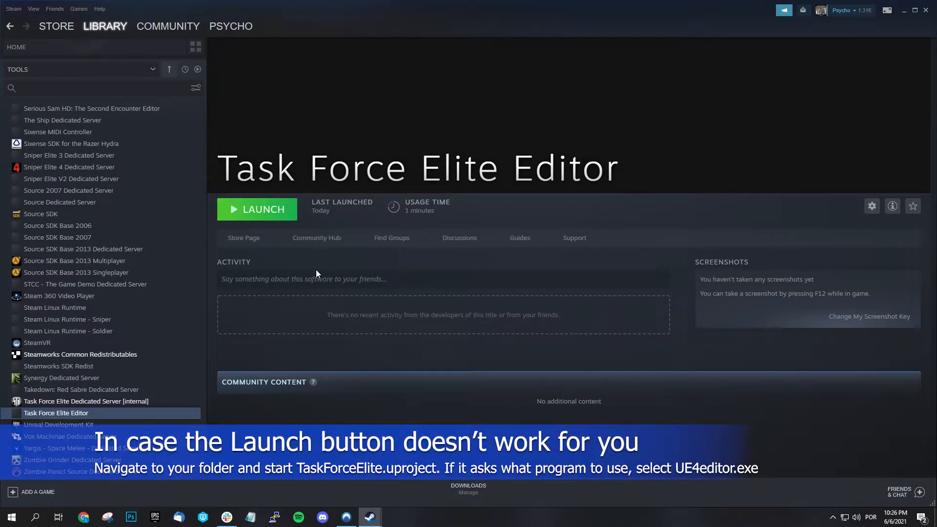
left_click(274, 210)
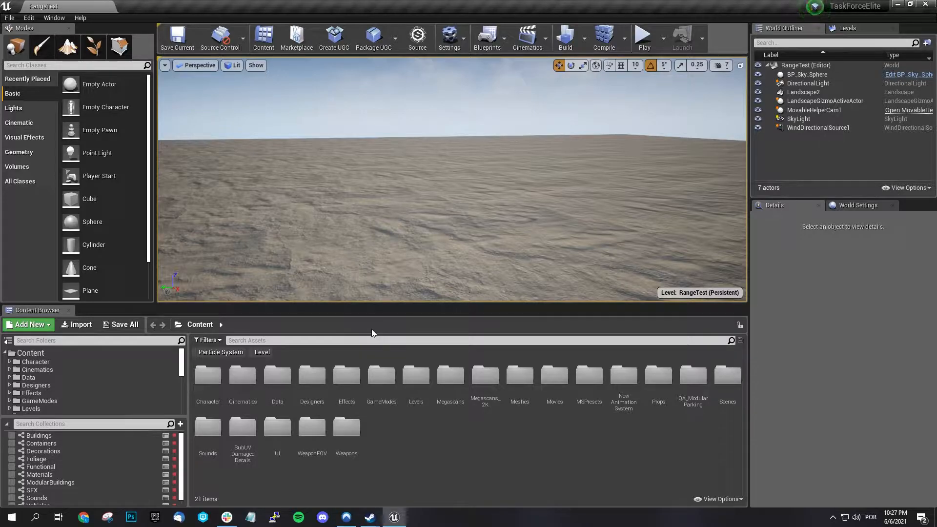
- Enlarge the level viewport by lowering its boundary with the Content Browser
right_click_drag(360, 233, 434, 309)
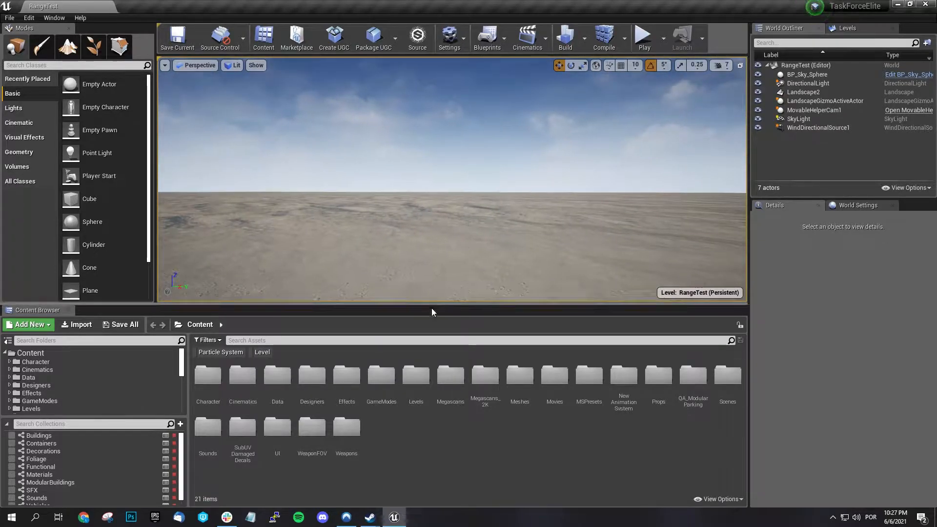
left_click_drag(431, 301, 435, 330)
mouse_move(427, 252)
right_mouse_down()
mouse_move(423, 229)
mouse_move(431, 288)
mouse_move(427, 252)
right_mouse_up()
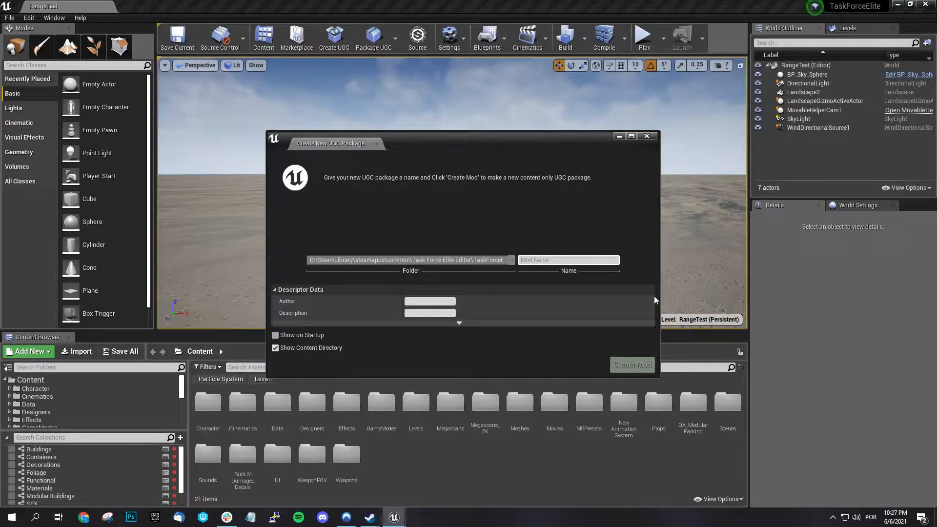
- Create a new UGC package named MyTutorial, filling in the author's handle and the description "Tutorial map"
type("MyTutorial")
left_click(449, 302)
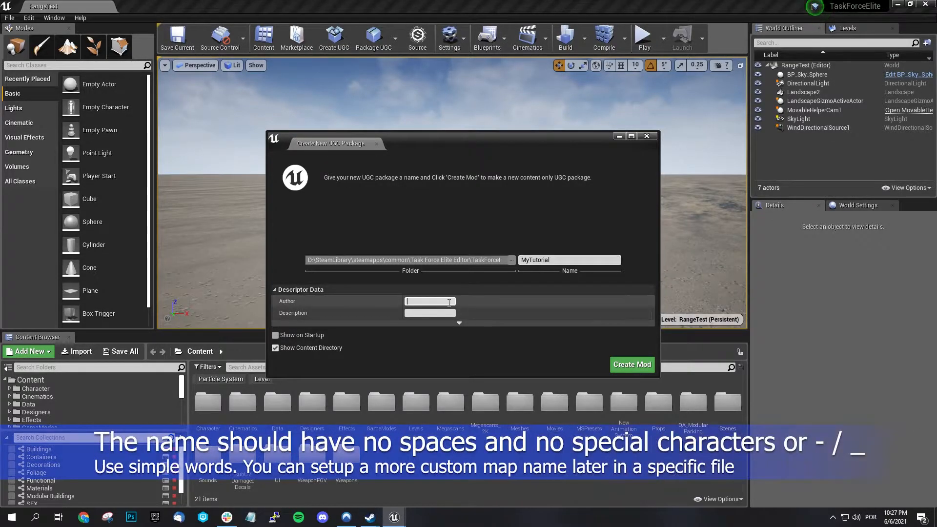
type("RJSPsycho")
left_click(431, 314)
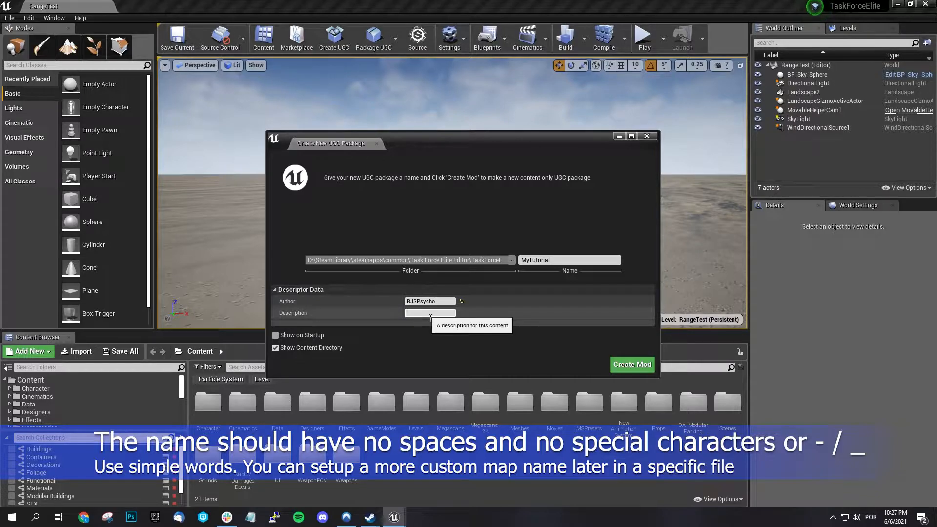
type("Tutorial map")
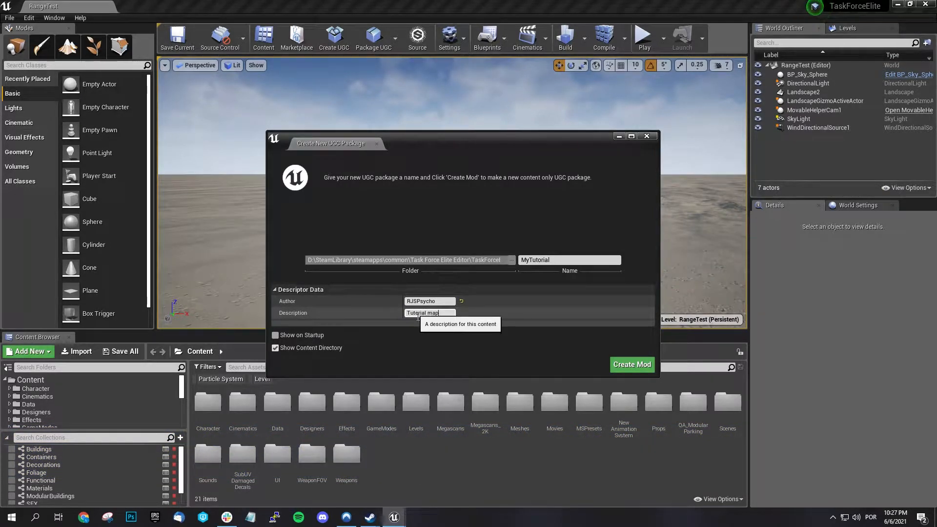
left_click(504, 366)
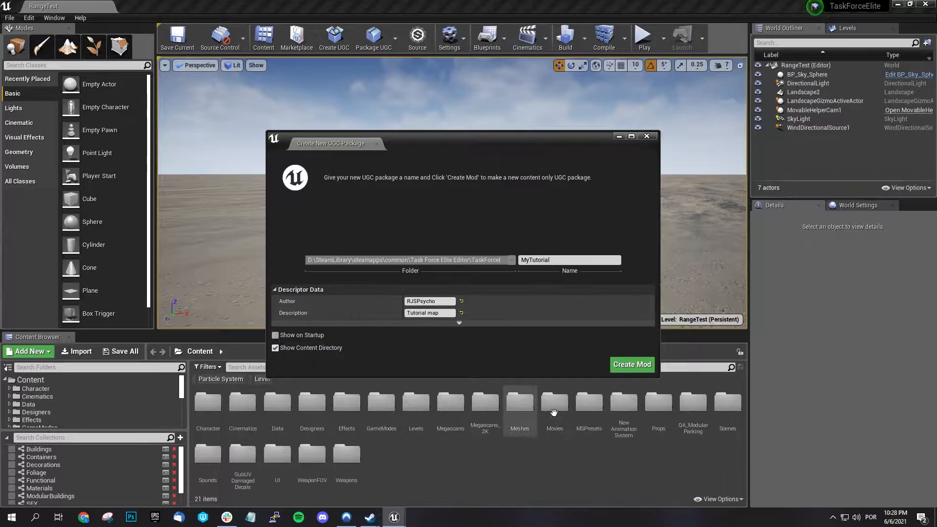
left_click(633, 366)
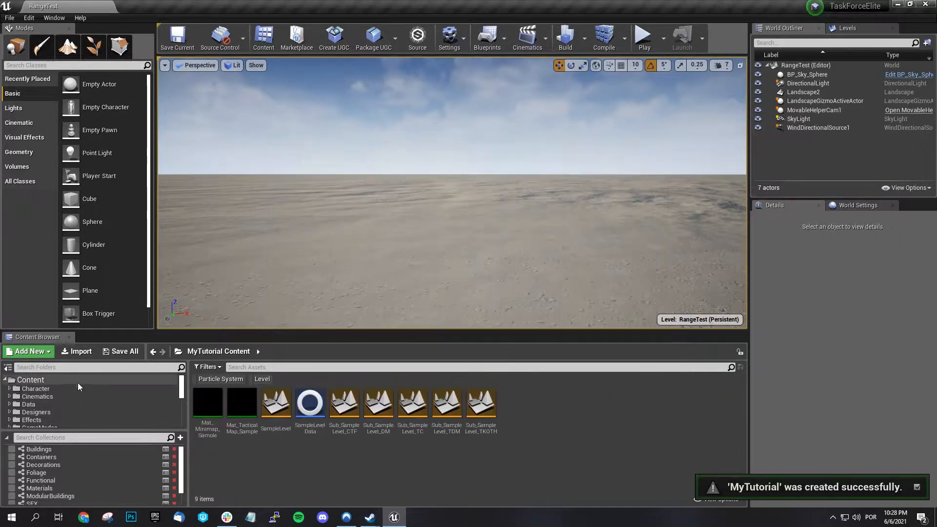
- Locate the MyTutorial Content folder in the source tree and examine its assets, isolating the levels briefly with the Level filter
scroll(180, 393, "down", 3)
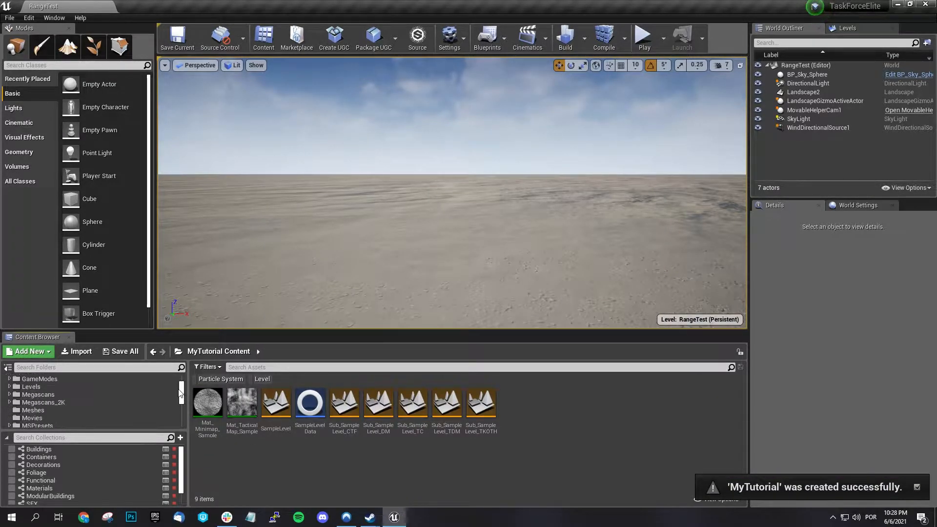
left_click_drag(180, 396, 178, 420)
scroll(127, 420, "up", 2)
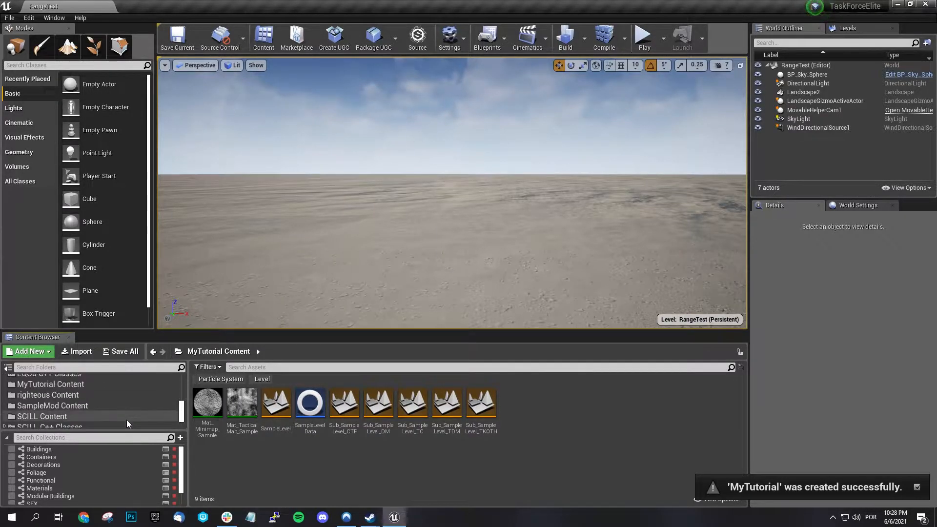
left_click(44, 385)
scroll(37, 408, "up", 1)
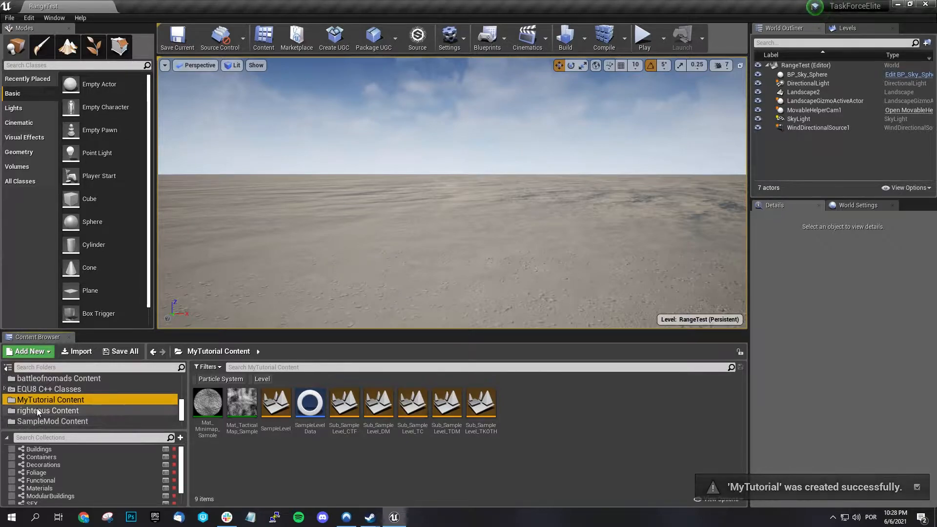
scroll(29, 401, "up", 2)
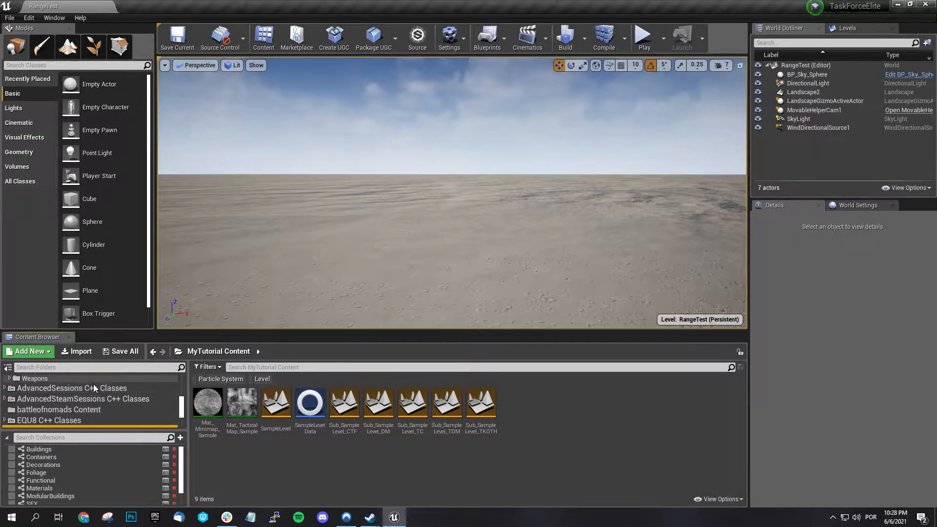
scroll(90, 412, "down", 3)
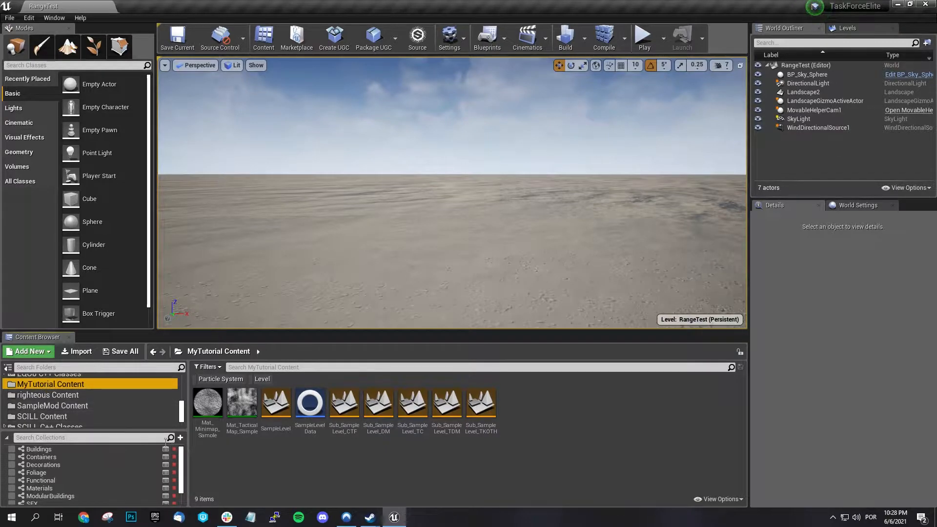
left_click(201, 446)
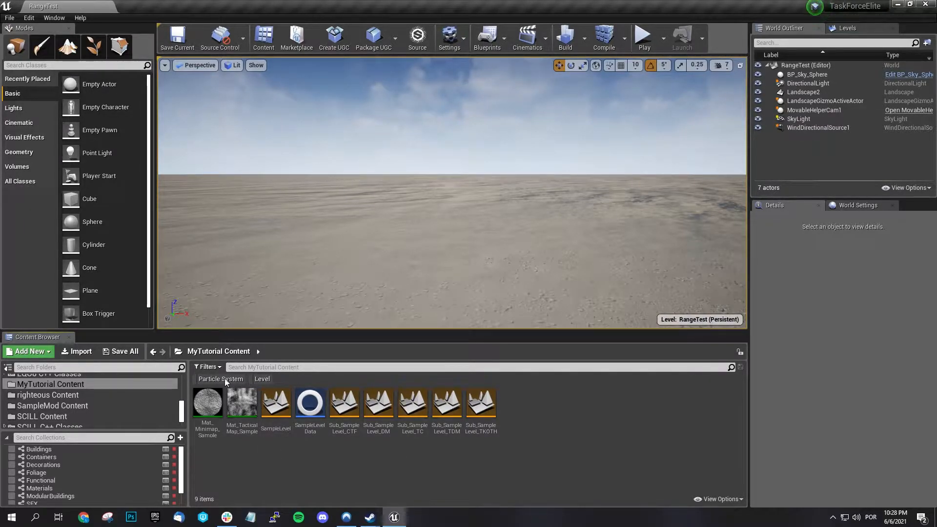
left_click(261, 379)
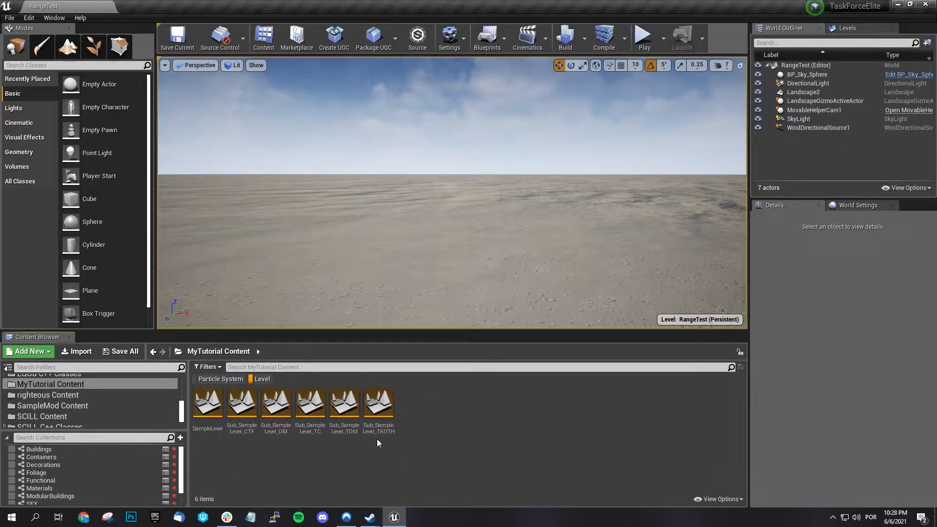
left_click(261, 379)
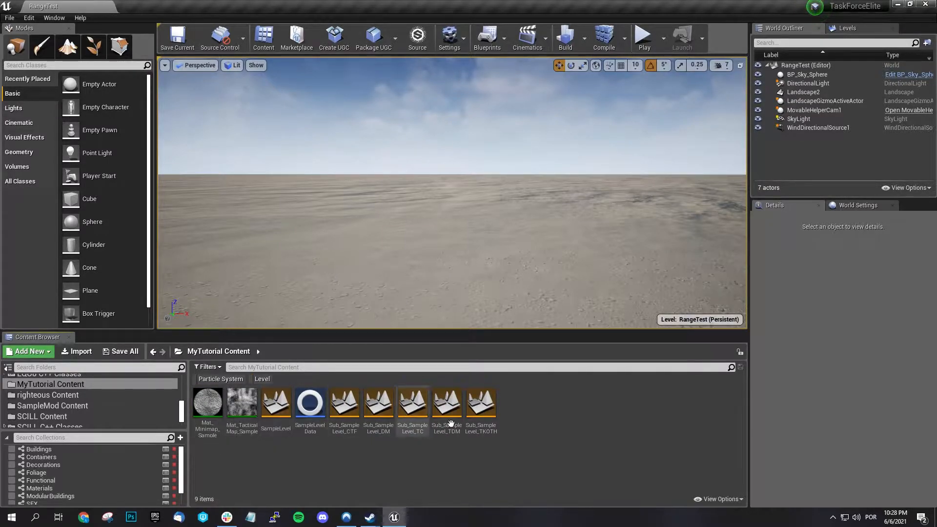
- Rename the SampleLevel asset in MyTutorial Content as MyTutorial
right_click(281, 436)
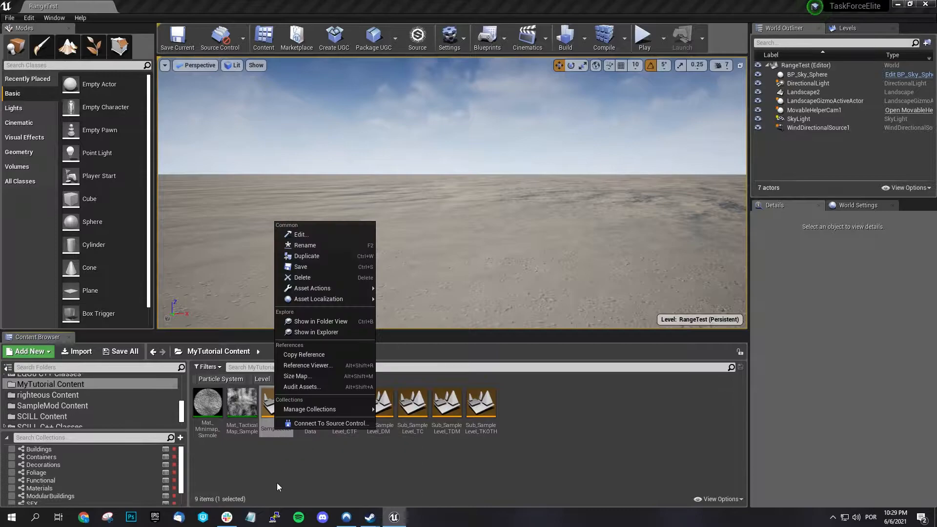
left_click(312, 245)
type("MyTutorial")
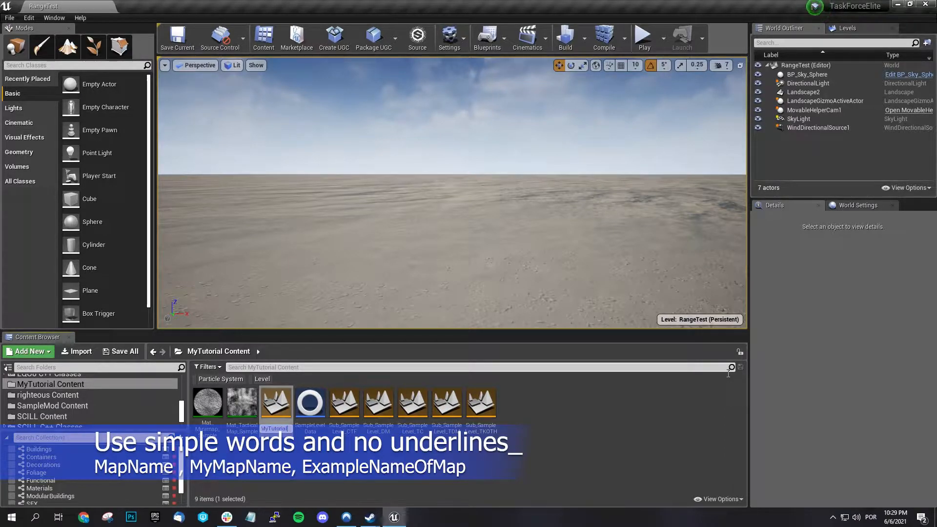
key("Return")
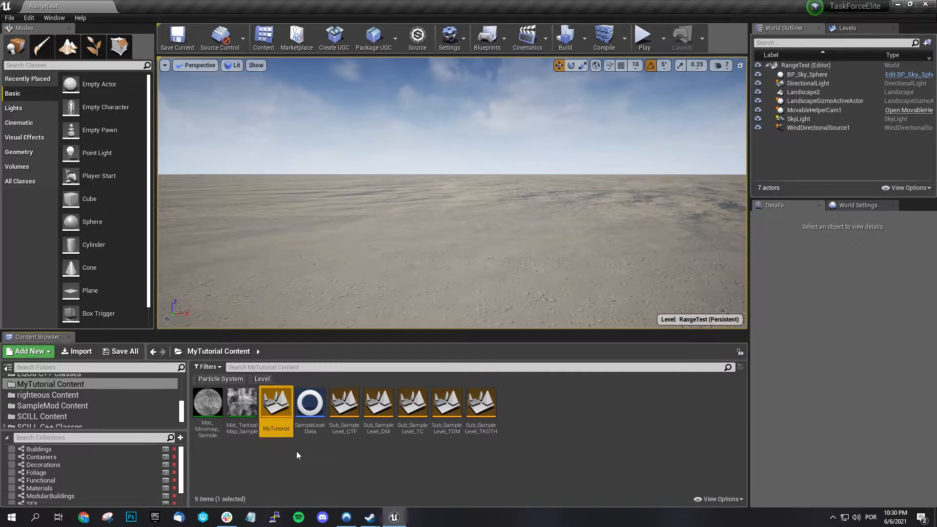
- Rename the sample CTF sublevel as Sub_MyTutorial_CTF
right_click(347, 419)
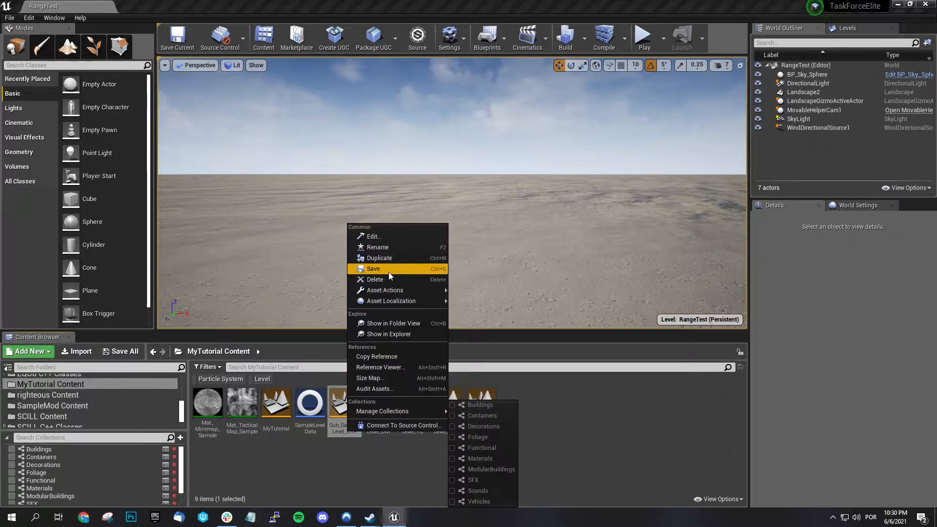
left_click(390, 248)
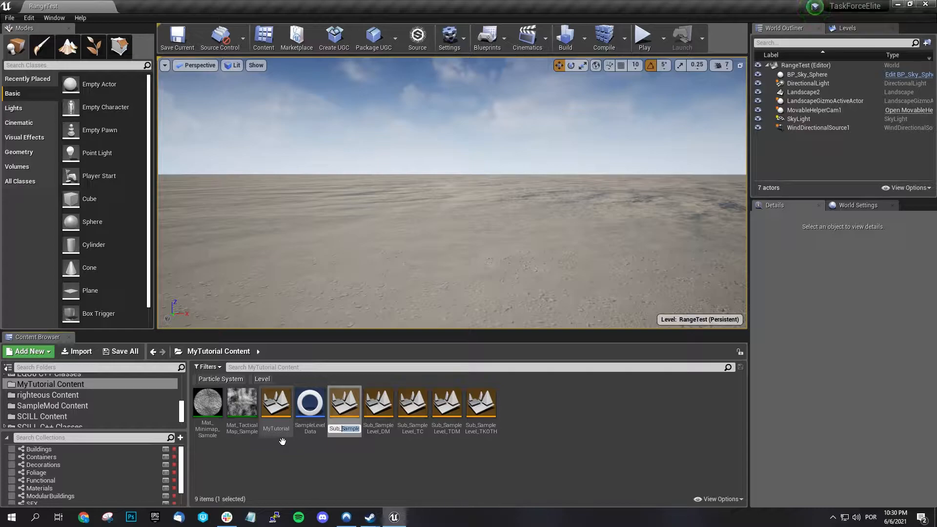
type("My_CTutorial")
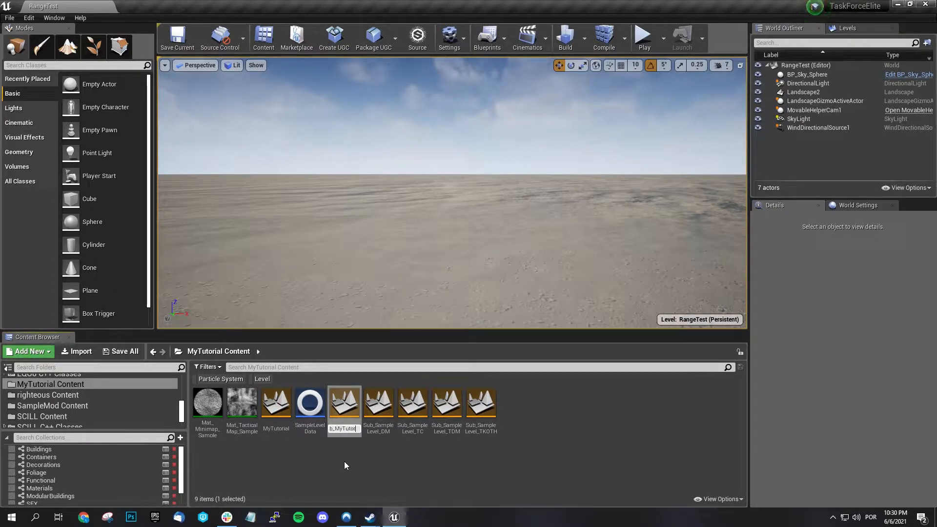
key("Return")
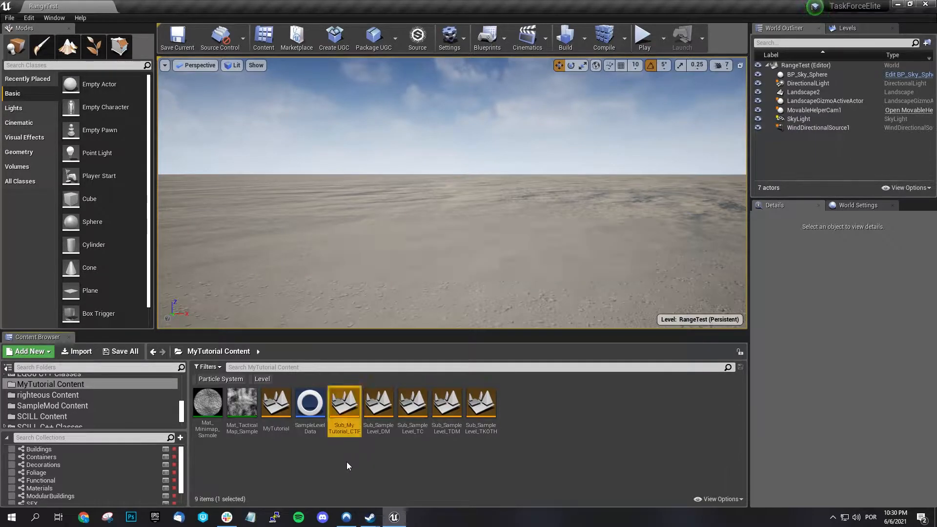
- Rename the sample DM sublevel as Sub_MyTutorial_DM
right_click(377, 420)
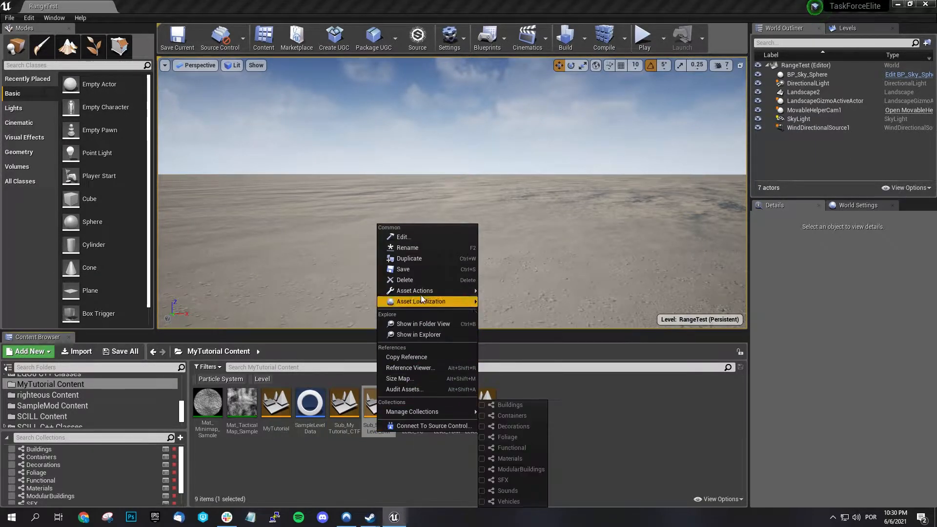
left_click(419, 253)
type("MyTutorial")
key("Return")
- Rename the sample TC sublevel as Sub_MyTutorial_TC
right_click(415, 425)
left_click(455, 258)
left_click_drag(419, 430, 414, 439)
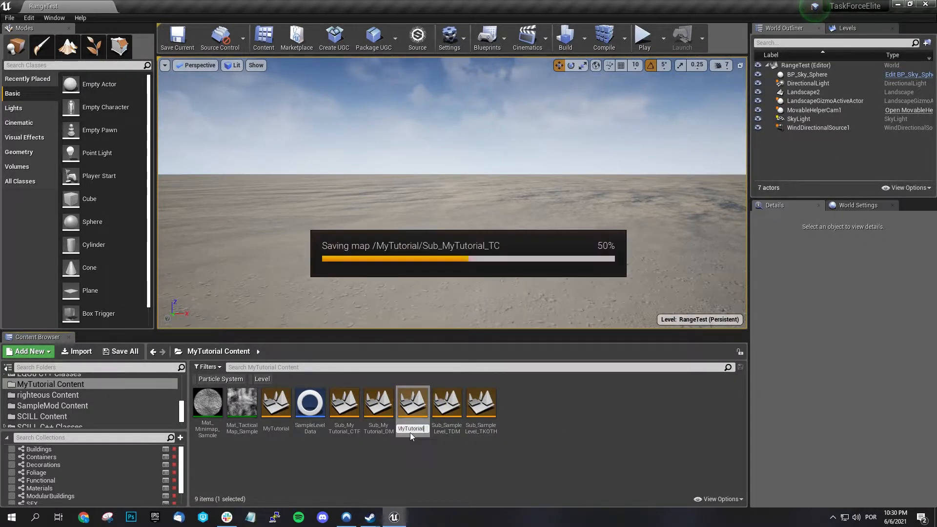
key("Return")
- Rename the sample TDM sublevel as Sub_MyTutorial_TDM, making sure the underscore before the mode suffix is kept
right_click(446, 414)
left_click(488, 238)
type("MyTutorial")
key("Return")
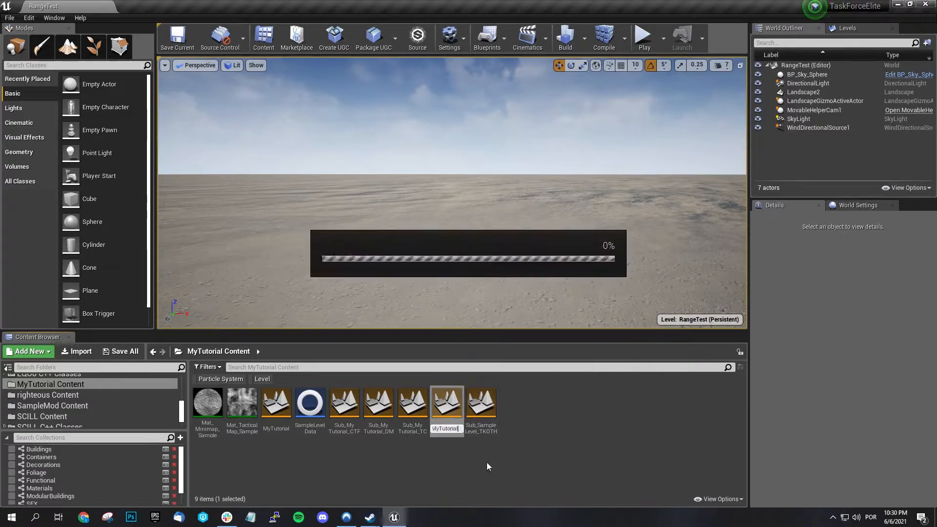
right_click(457, 431)
right_click(449, 430)
left_click(479, 245)
left_click(446, 429)
type("_")
key("Return")
- Rename the sample TKOTH sublevel as Sub_MyTutorial_TKOTH and clear the asset selection
right_click(487, 430)
left_click(518, 246)
left_click_drag(478, 430, 507, 443)
type("MyTutorial_")
key("Return")
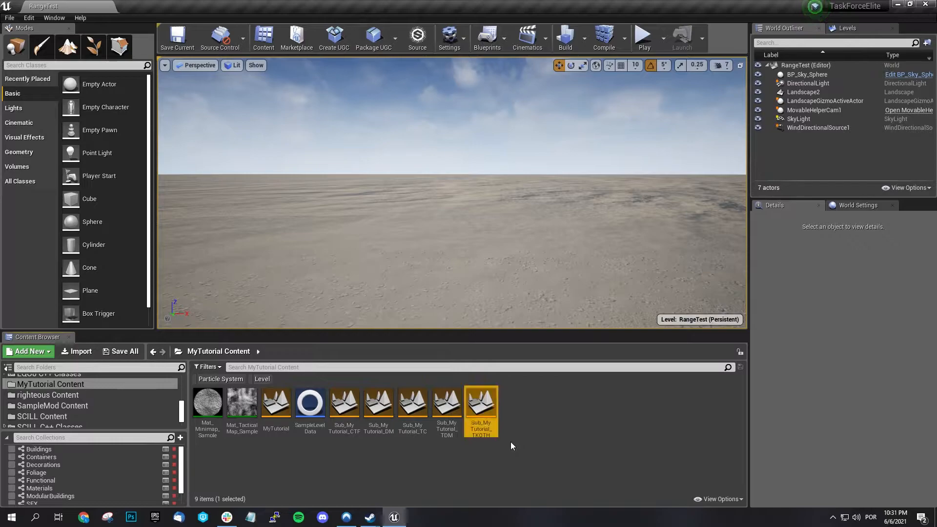
left_click(510, 441)
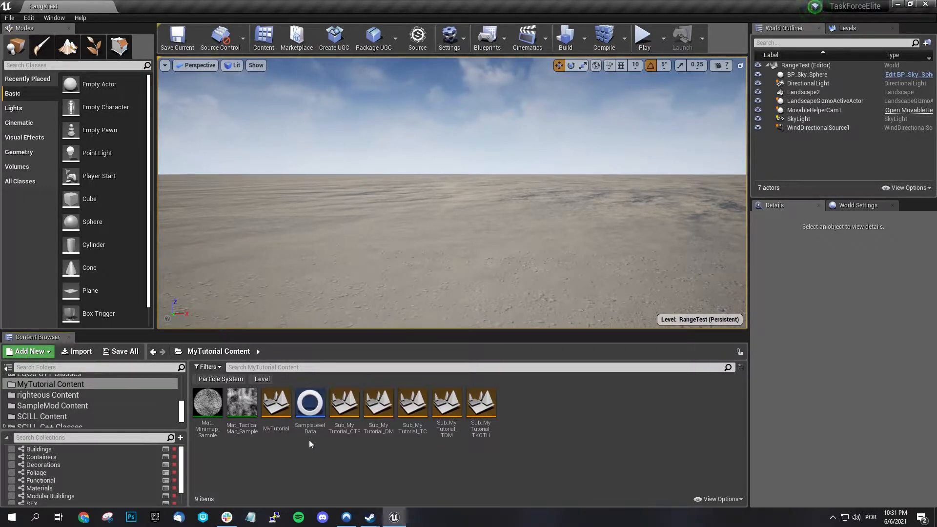
- Rename the SampleLevelData asset as MyTutorialData and clear the asset selection
right_click(311, 410)
left_click(352, 243)
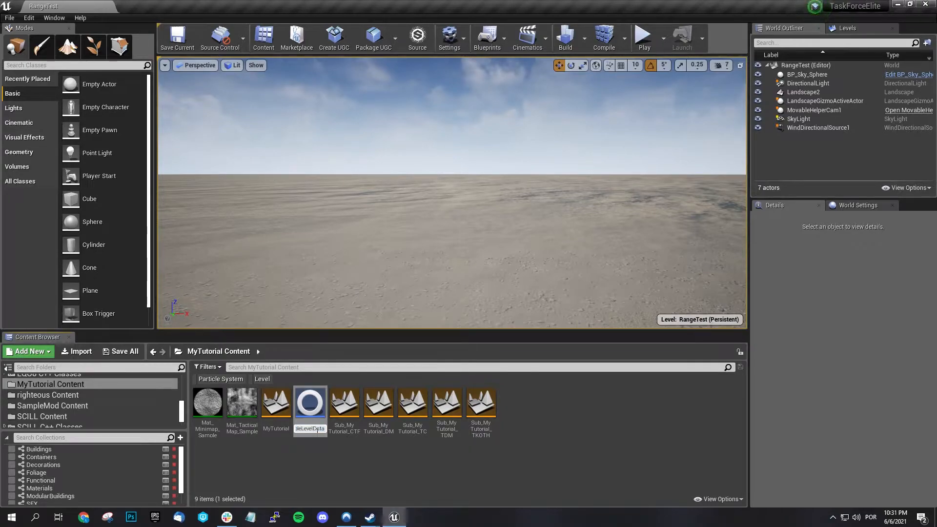
type("MyTuto")
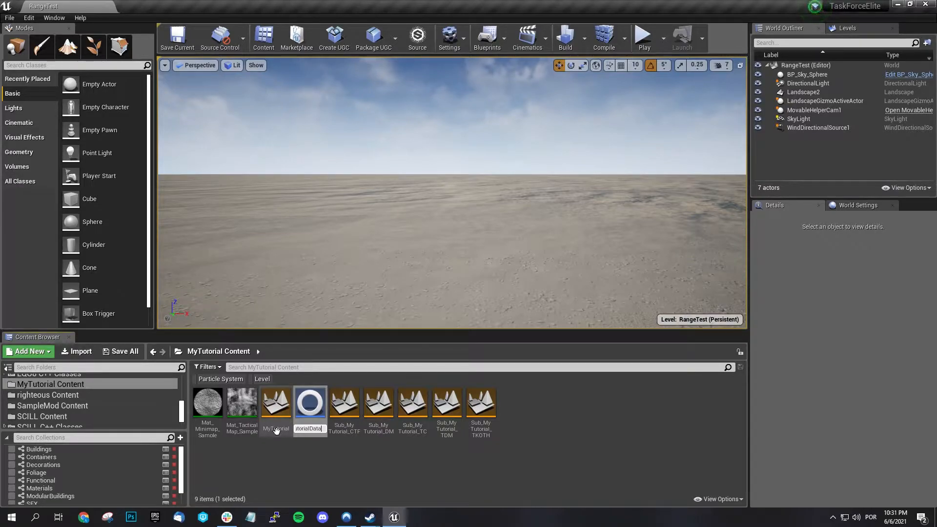
key("Return")
left_click(302, 459)
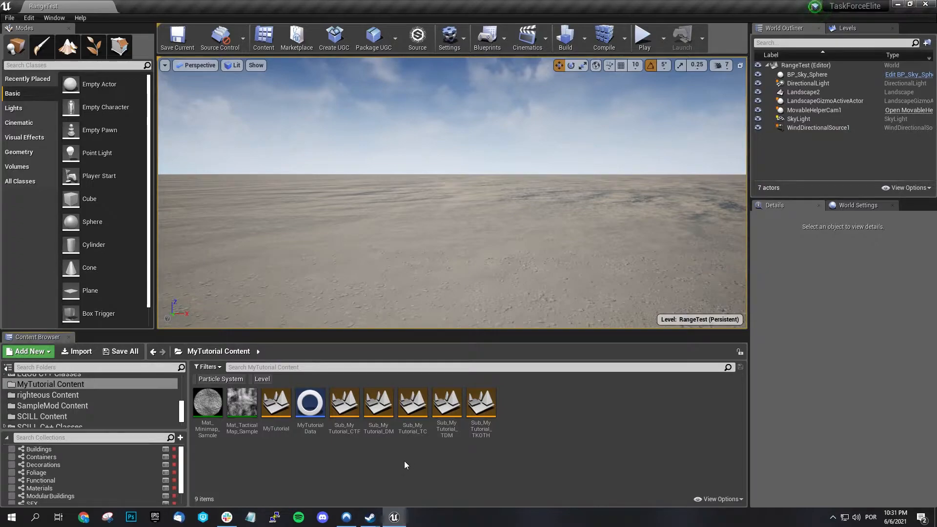
- Open the MyTutorial level for editing
double_click(276, 409)
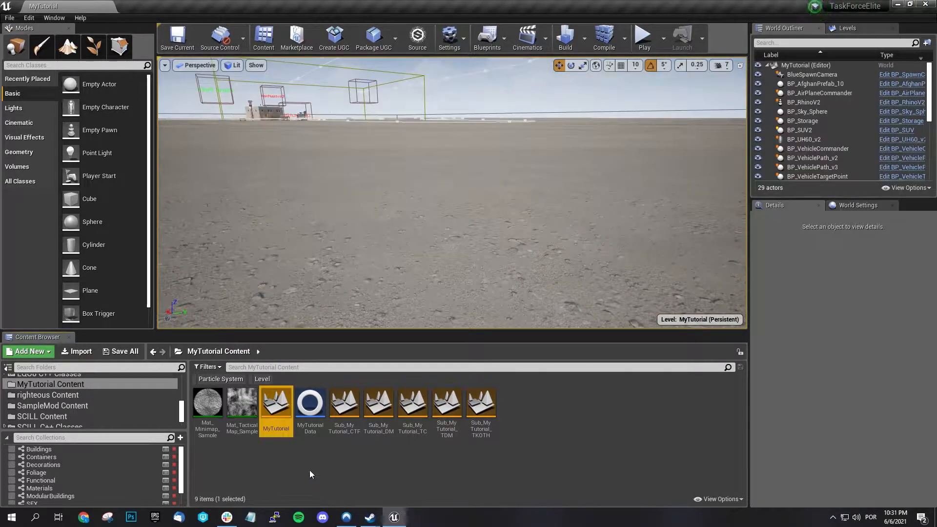
- Examine the sample map's building, vehicles, paths and marker volumes from several distances and angles
right_click_drag(395, 274, 405, 215)
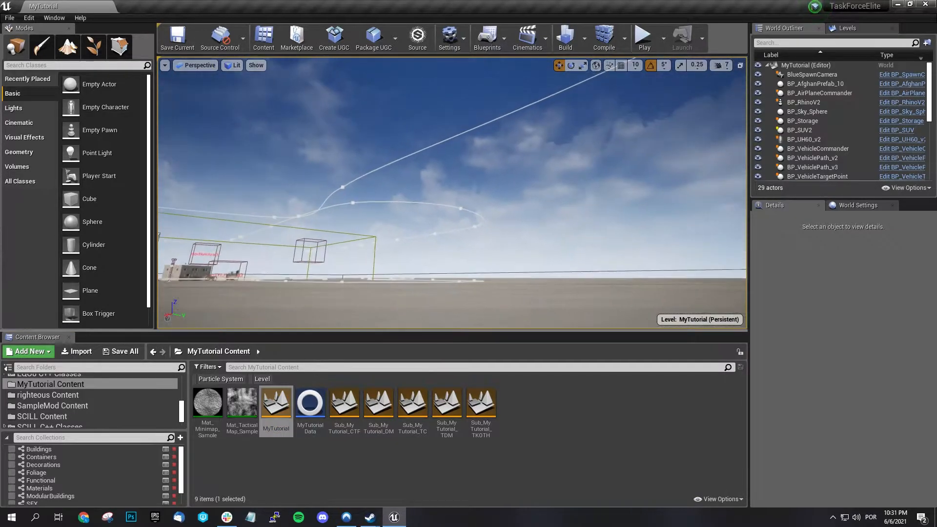
key("w")
right_click_drag(399, 331, 433, 341)
key("s")
key("s")
right_click_drag(413, 213, 432, 237)
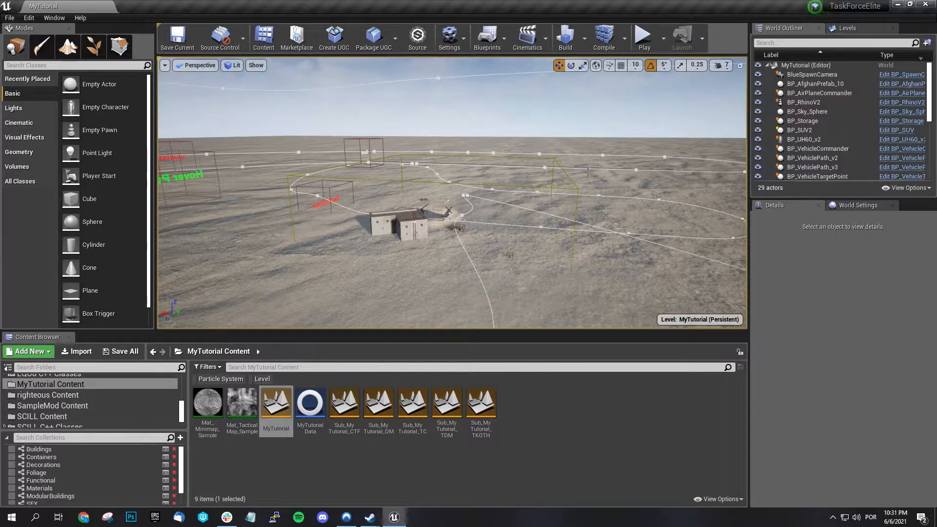
right_click_drag(368, 117, 391, 128)
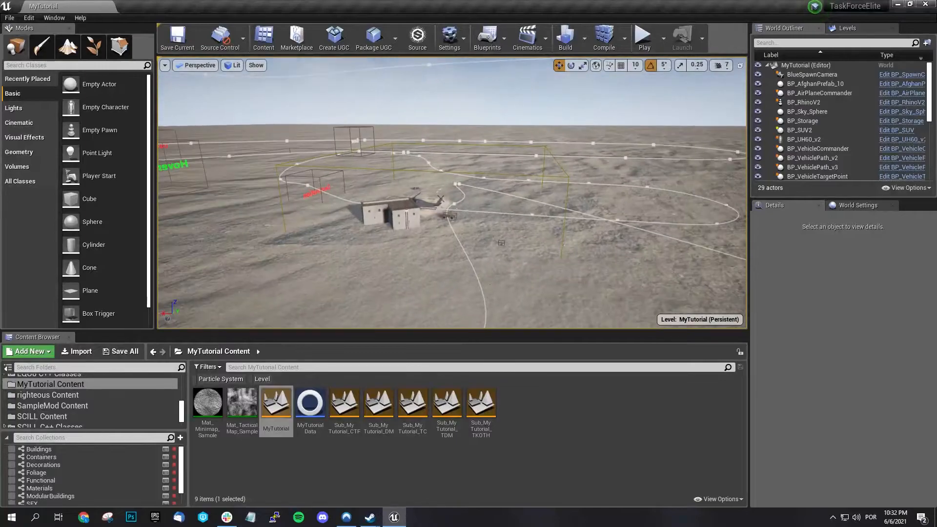
key("w")
right_click_drag(563, 245, 538, 232)
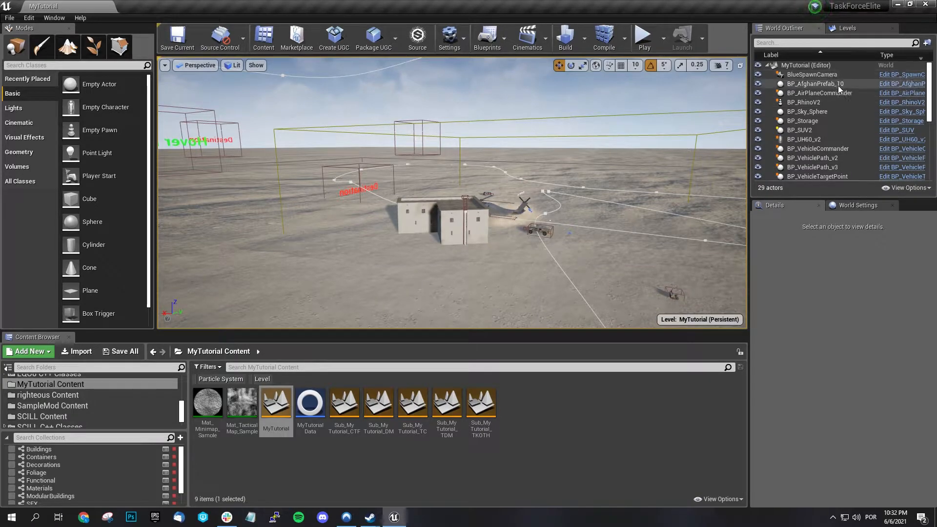
- Delete the sample building, the pole beside it and the BP_UH60_v2 helicopter, accepting the broken reference
left_click(476, 230)
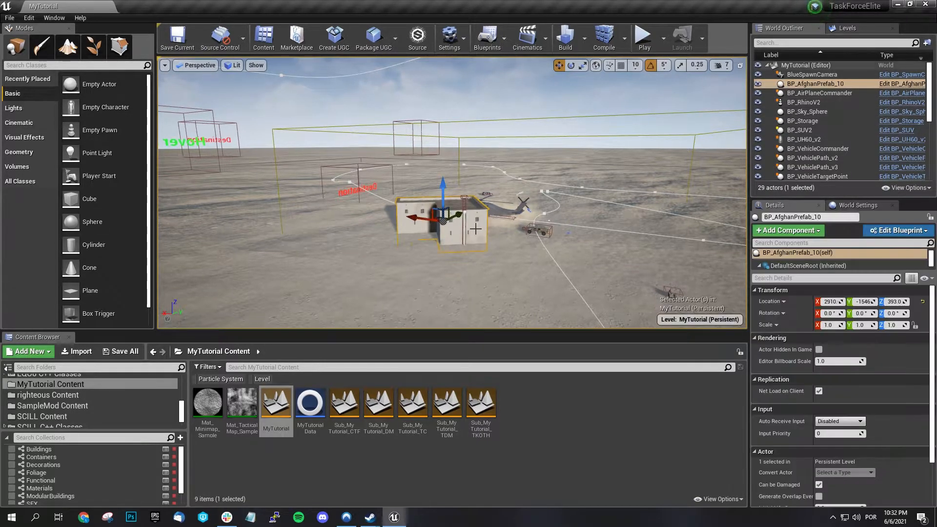
key("Delete")
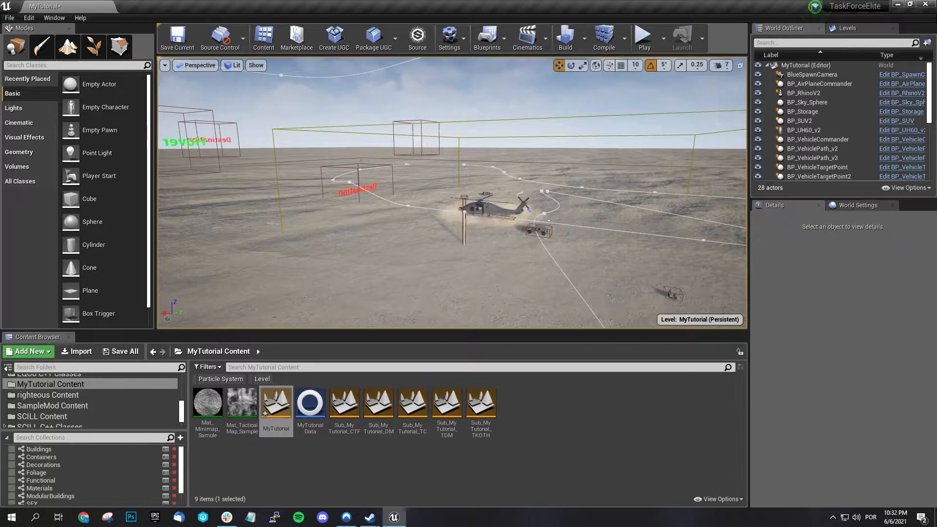
left_click(464, 225)
key("Delete")
left_click(500, 211)
key("Delete")
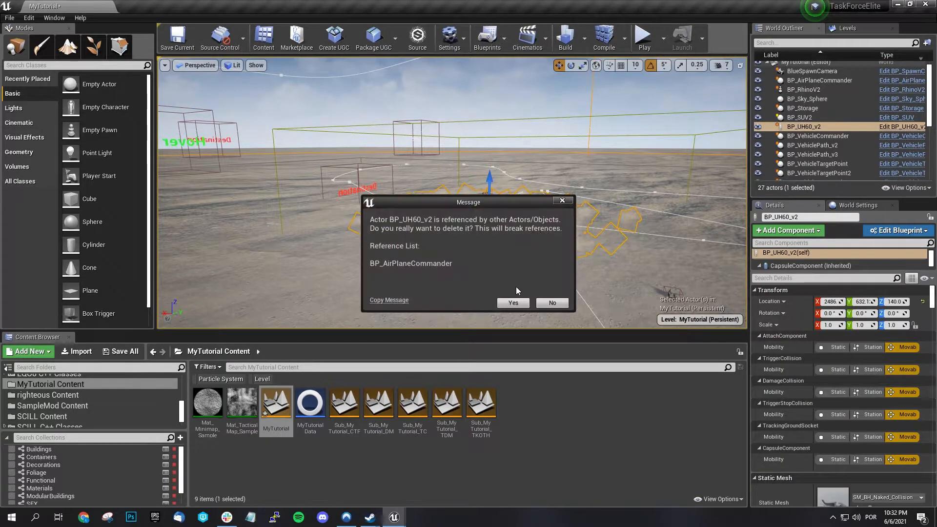
left_click(513, 303)
- Delete the sample Rhino, SUV, storage, airplane commander, blue spawn camera and BP_VehiclePath_v3 actors from the level
left_click(672, 292)
key("Delete")
left_click(490, 194)
key("Delete")
left_click(536, 225)
key("Delete")
left_click(537, 225)
left_click(547, 222)
key("Delete")
left_click(519, 193)
key("Delete")
left_click(529, 211)
key("Delete")
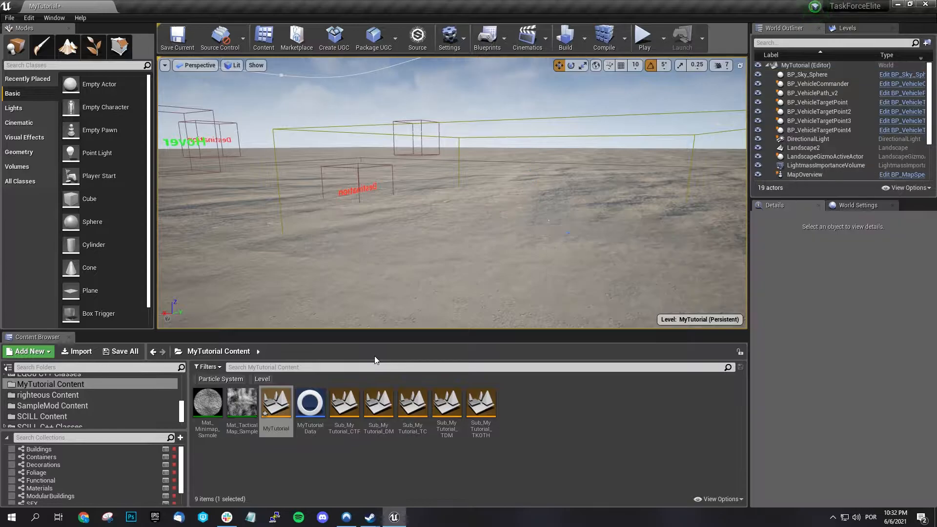
- Delete the remaining sample destination markers and vehicle actors, accepting the removal of referenced actors
right_click_drag(393, 196, 341, 171)
left_click(393, 191)
key("Delete")
left_click(478, 254)
key("Delete")
left_click(544, 193)
key("Delete")
left_click(531, 302)
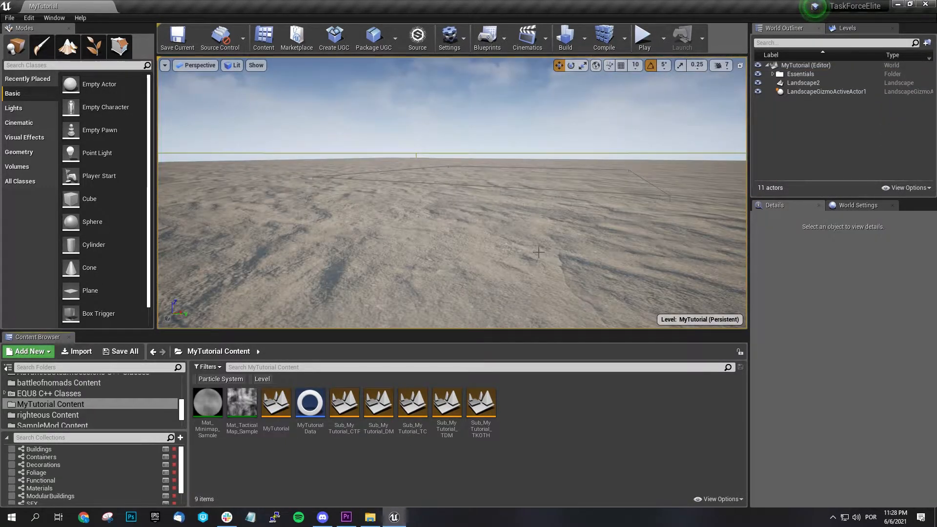
- Set the level's Sub DMMap Name to Sub_MyTutorial_DM in the world settings
right_click_drag(466, 243, 634, 206)
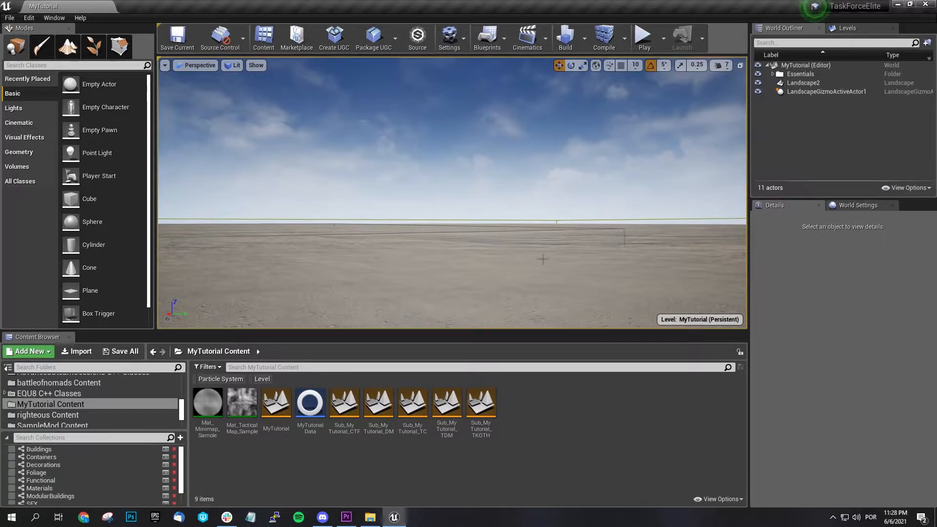
left_click(851, 204)
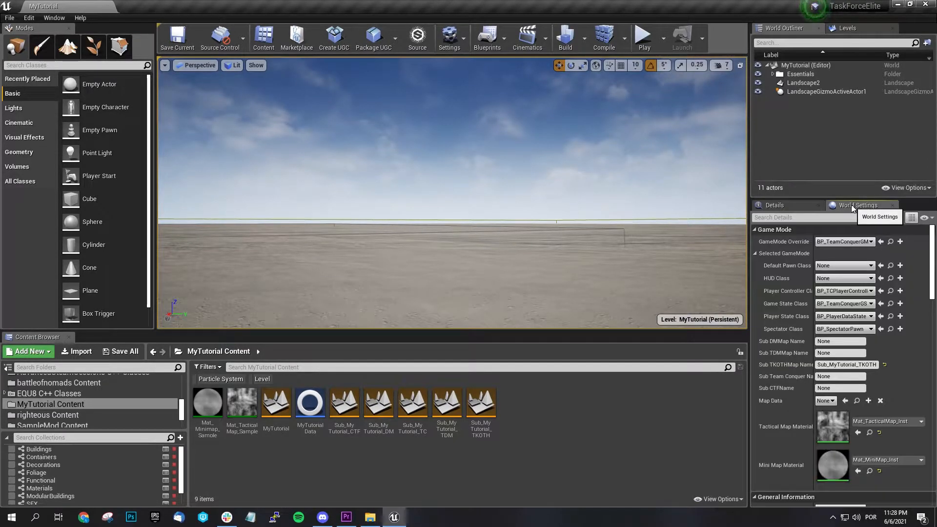
scroll(889, 333, "down", 1)
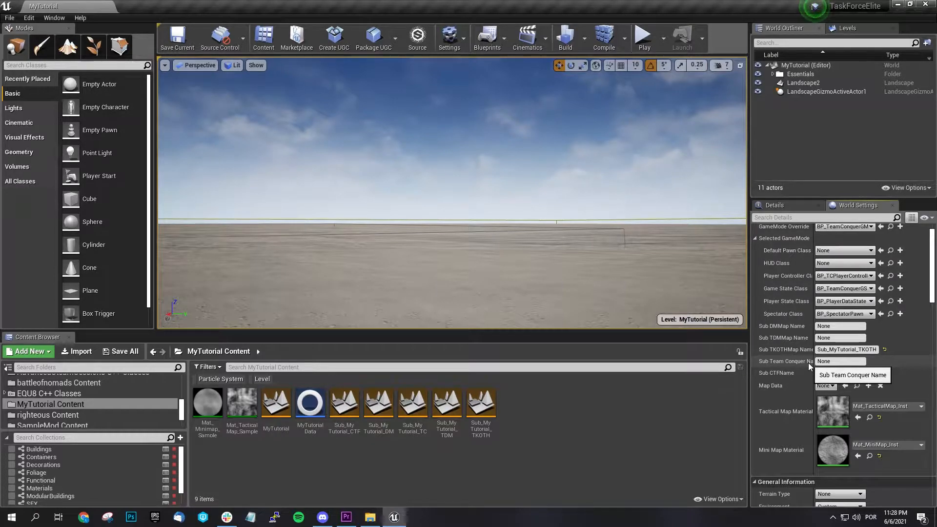
left_click(837, 328)
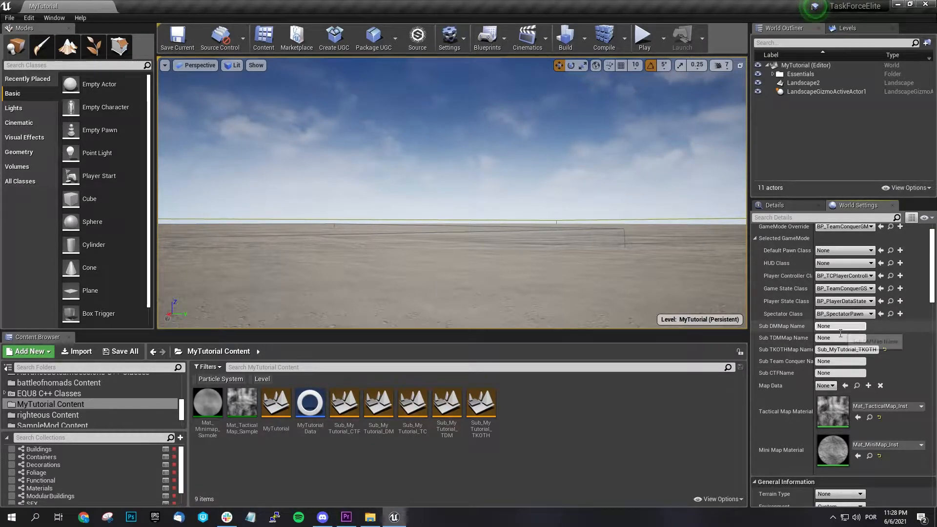
double_click(840, 332)
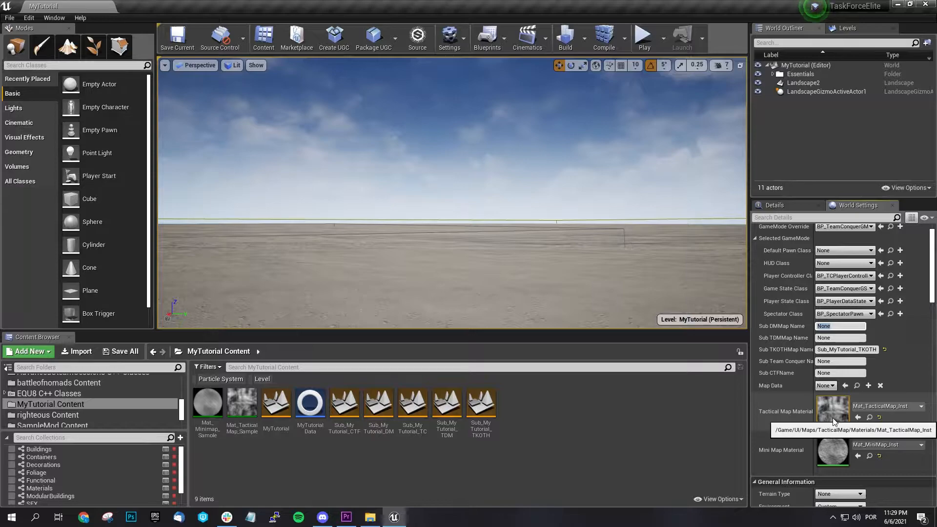
type("yt")
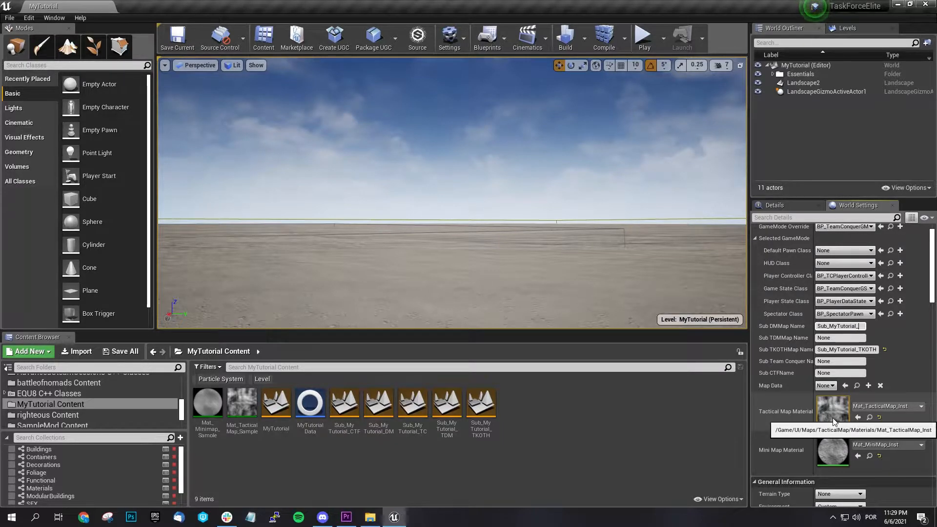
type("DM")
key("Return")
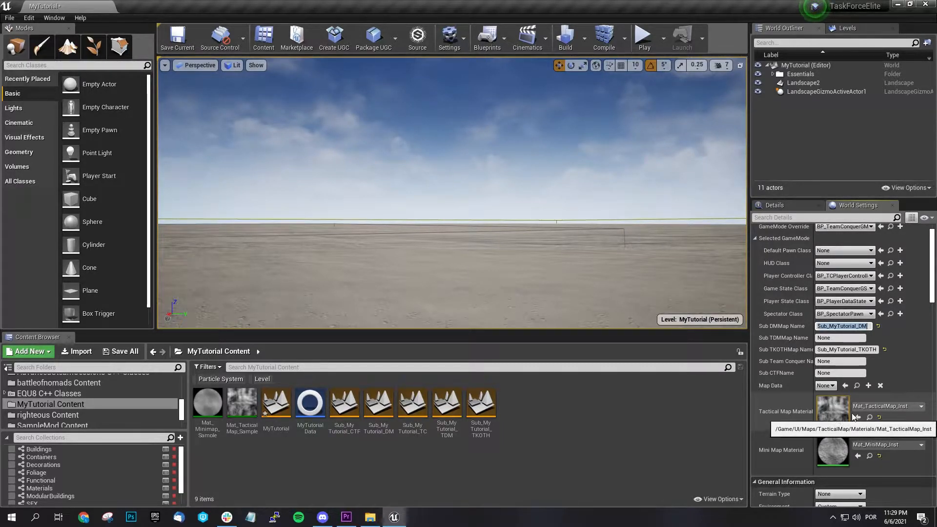
- Set the Sub TDMMap Name to Sub_MyTutorial_TDM
left_click(840, 338)
type("SUB")
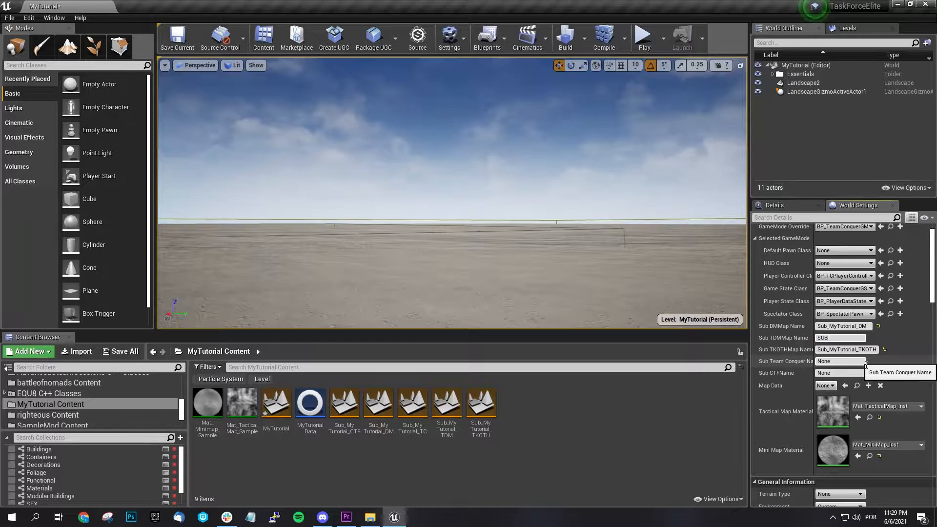
type("_MyTutorial_TDM")
key("Return")
- Reuse the TDM map name to set Sub Team Conquer Name to Sub_MyTutorial_TC and Sub CTFName to Sub_MyTutorial_CTF
key("ctrl+c")
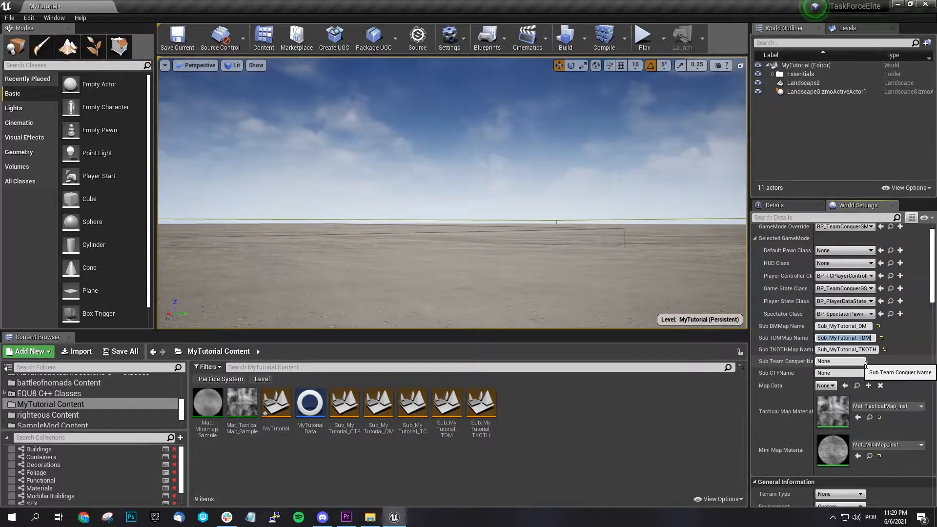
left_click(865, 363)
key("ctrl+v")
key("BackSpace")
key("BackSpace")
type("C")
left_click(858, 373)
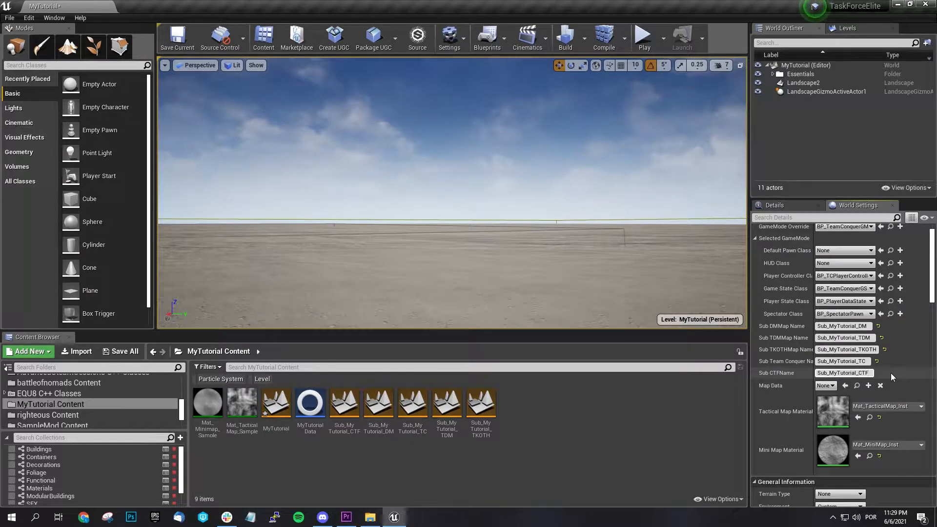
left_click(719, 430)
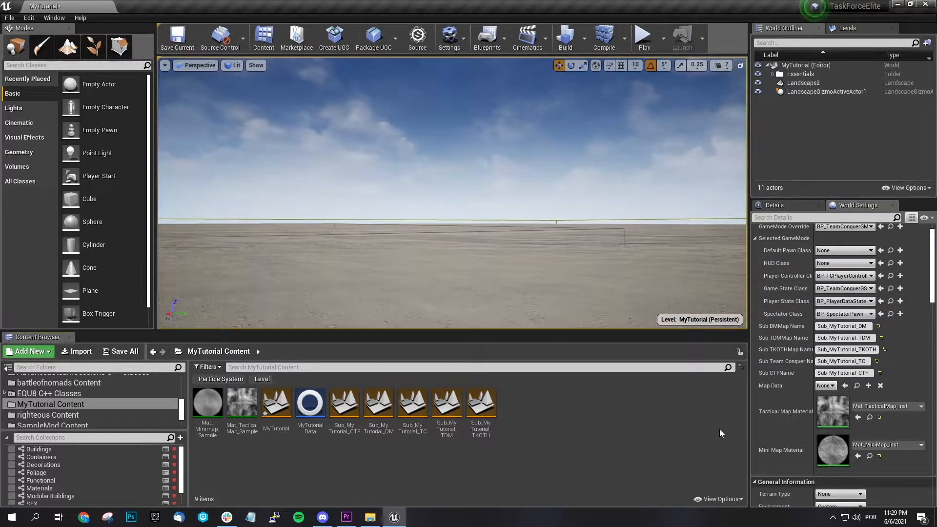
- Save all modified levels and assets in the project
left_click(7, 18)
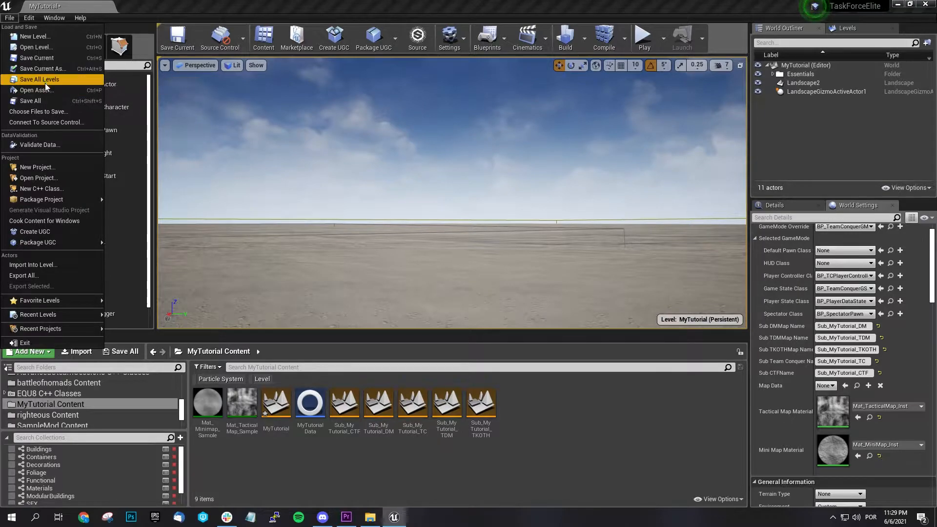
left_click(45, 101)
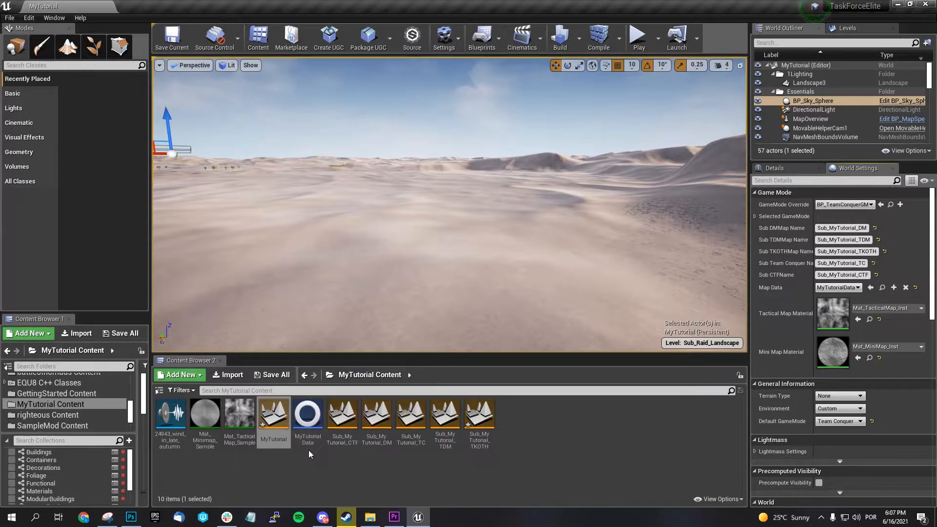
- Assign MyTutorialData as the level's Map Data and open that asset maximized with its Level Info expanded
left_click(837, 288)
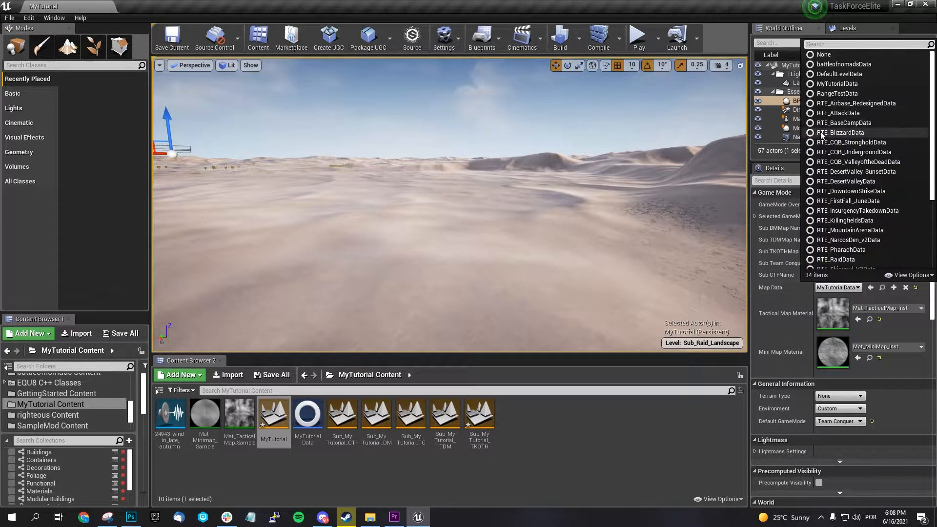
left_click(840, 84)
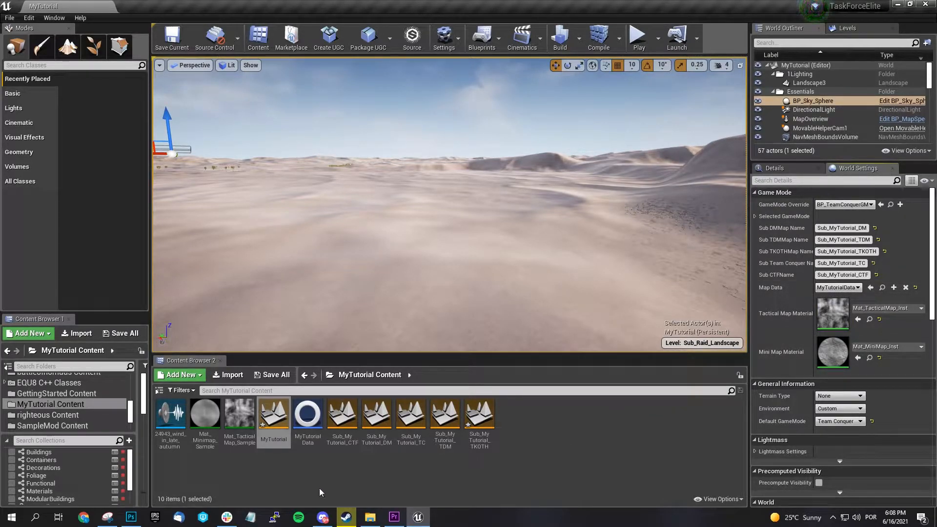
double_click(303, 438)
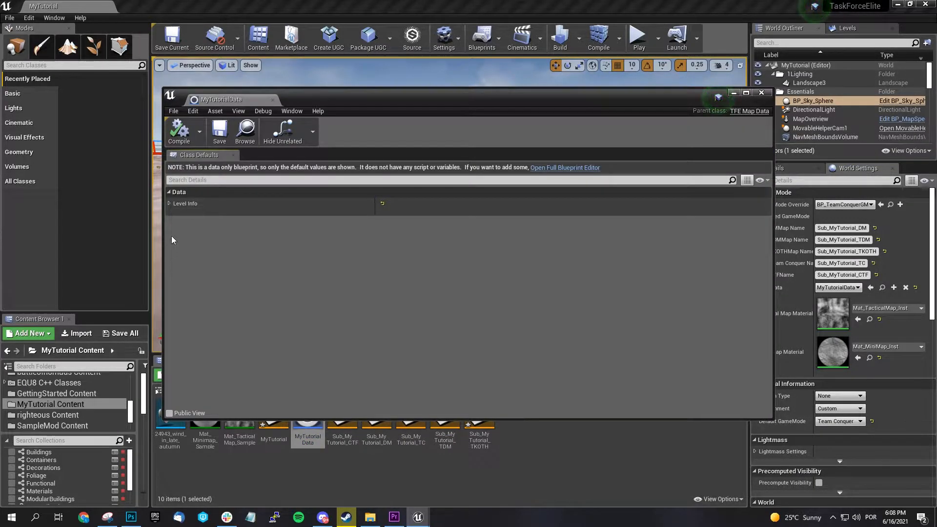
left_click(169, 203)
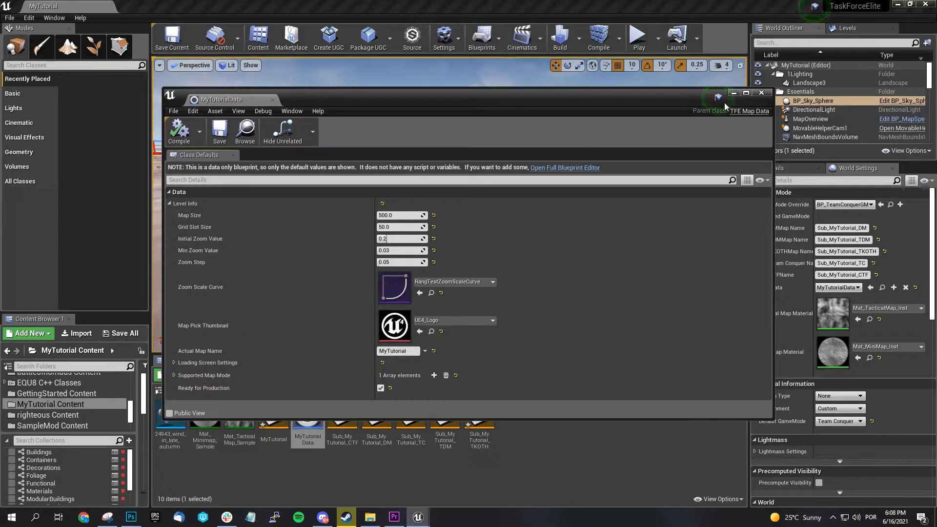
left_click(744, 92)
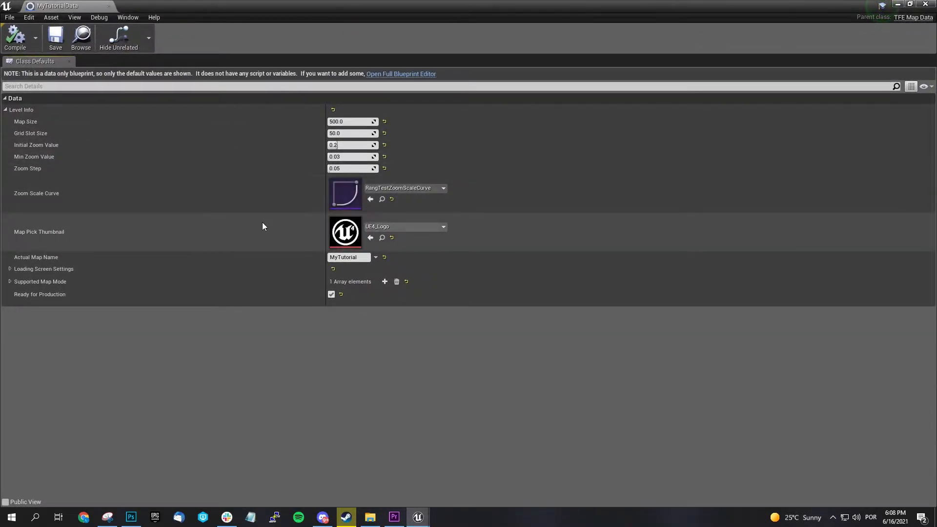
- Expand the loading screen and supported map mode settings and check the Actual Map Name and Map Name Text
left_click(8, 273)
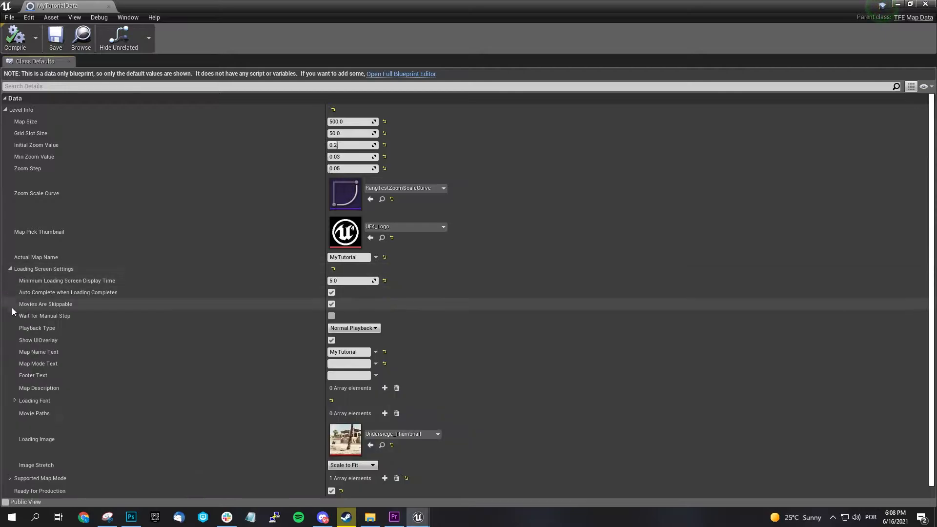
left_click(10, 473)
scroll(136, 460, "up", 1)
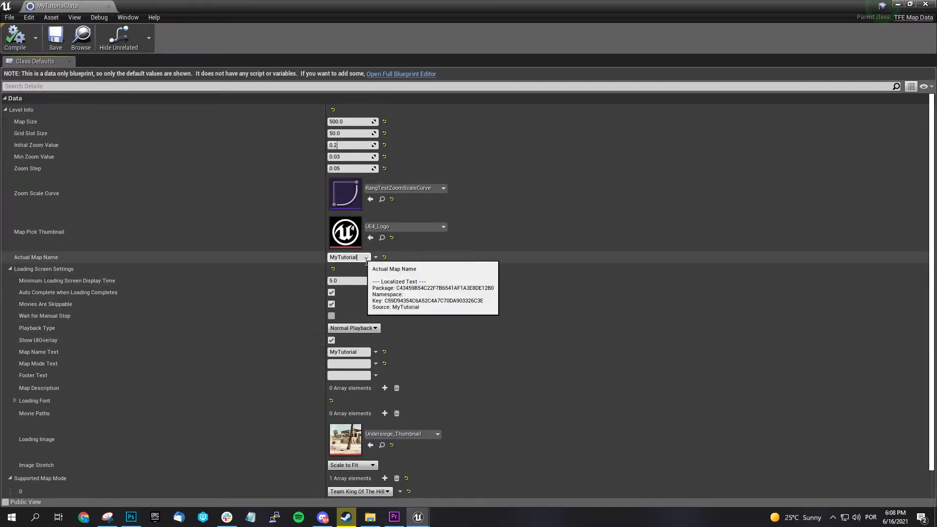
left_click(326, 259)
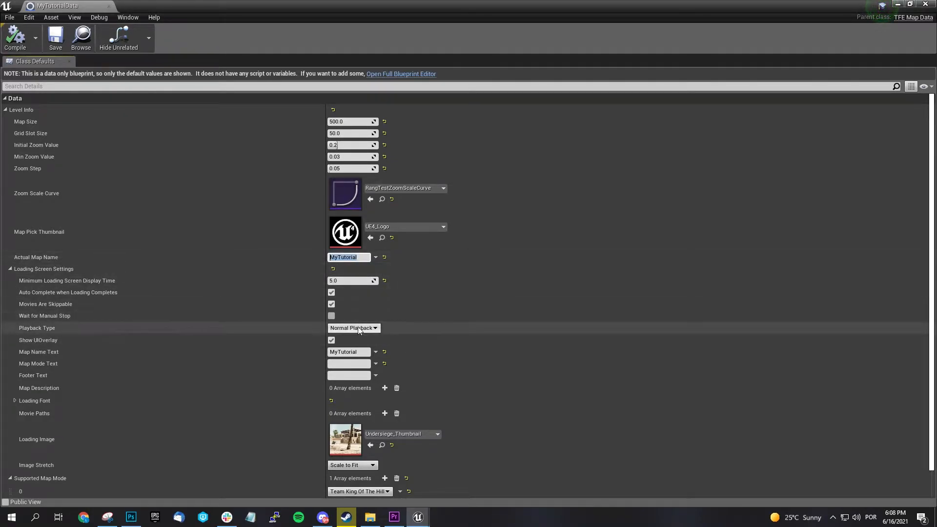
left_click(331, 351)
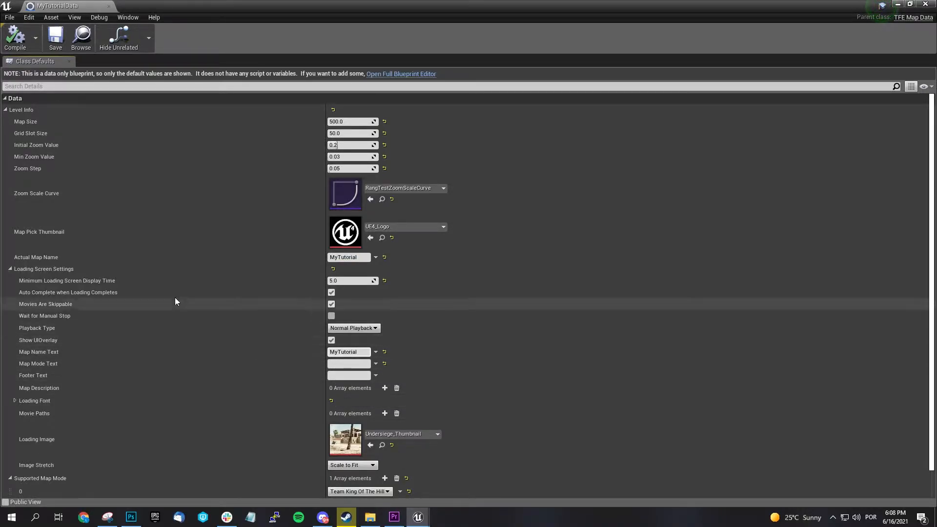
left_click(349, 257)
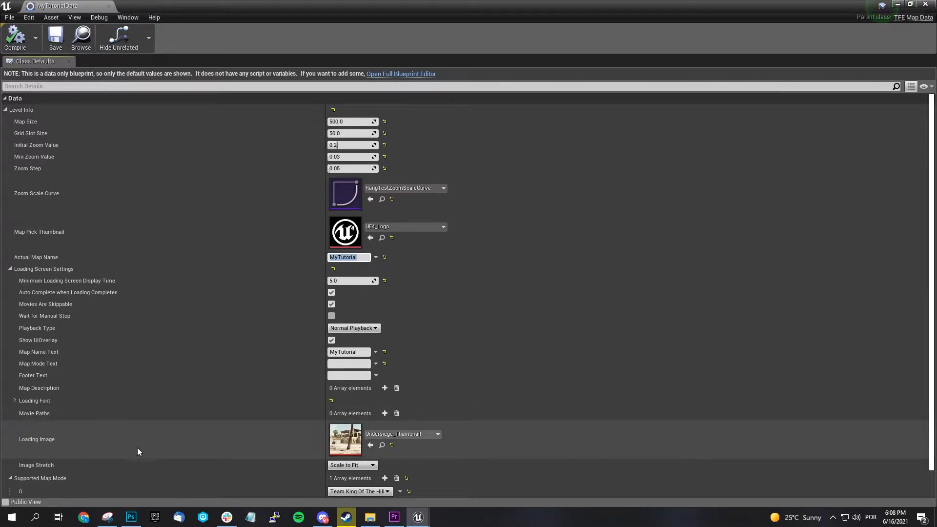
- Browse the assets available for the Loading Image without choosing another one, and view the remaining map data settings
left_click(404, 435)
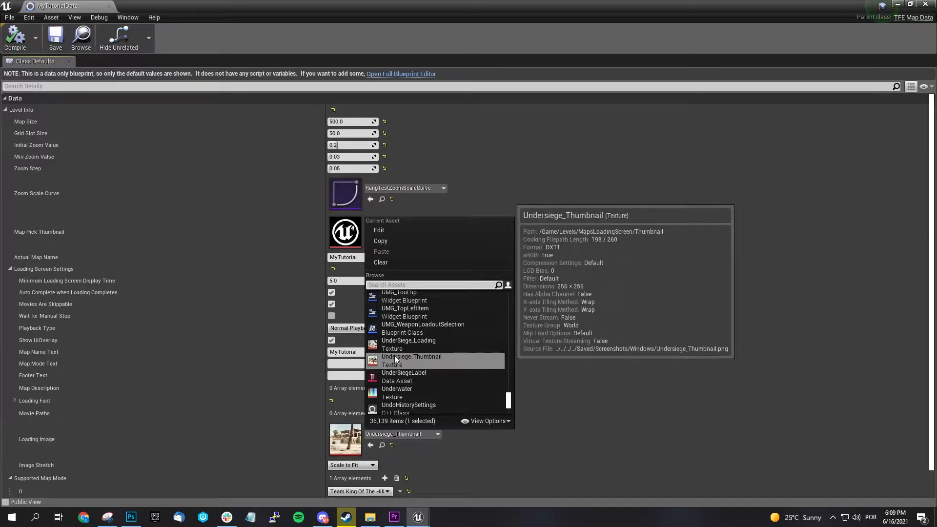
left_click(283, 444)
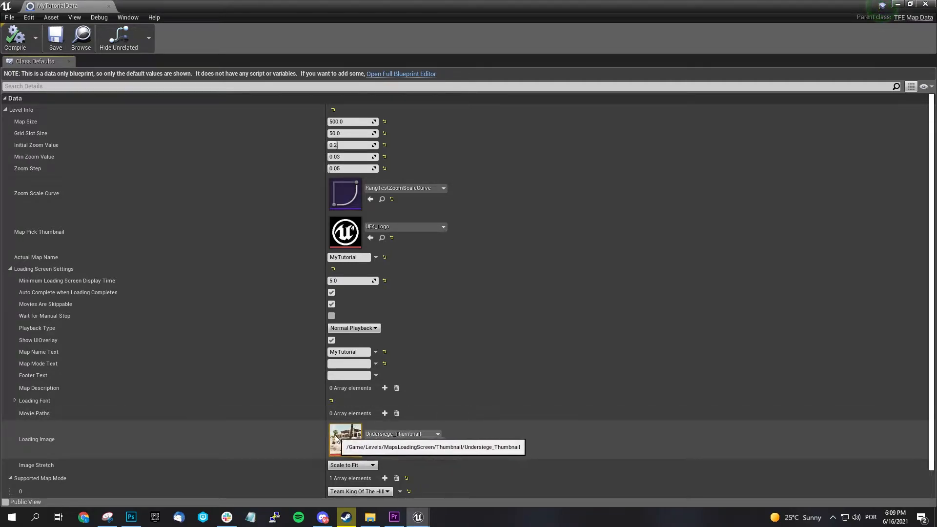
scroll(80, 423, "down", 1)
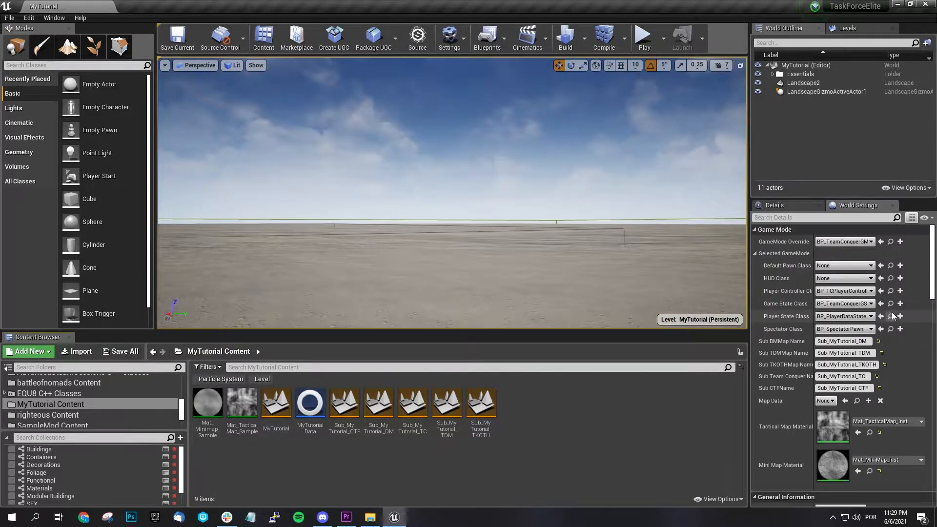
- Delete the Landscape2 actor from the MyTutorial level
right_click_drag(448, 245, 503, 251)
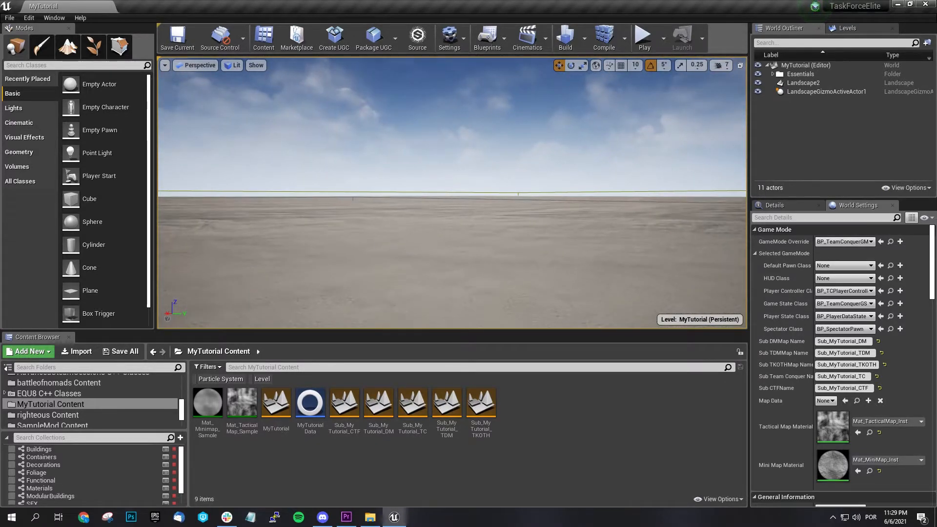
left_click(439, 247)
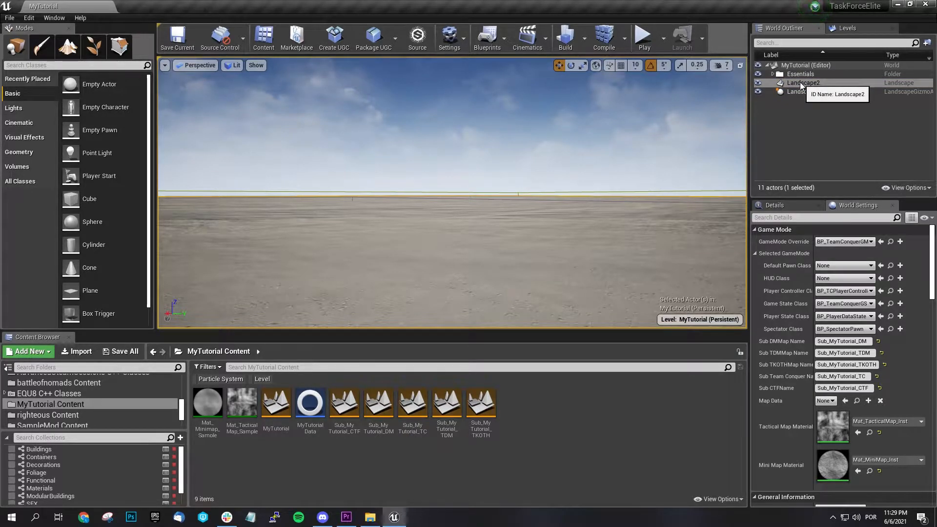
key("Delete")
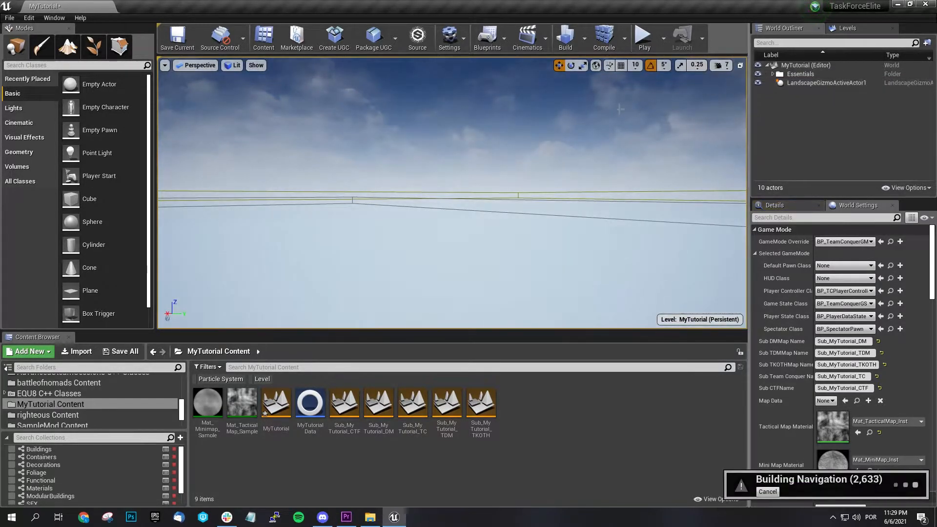
- Remove the Sub_SavannahRidge_Landscape sublevel from the persistent level
right_click_drag(452, 193, 572, 183)
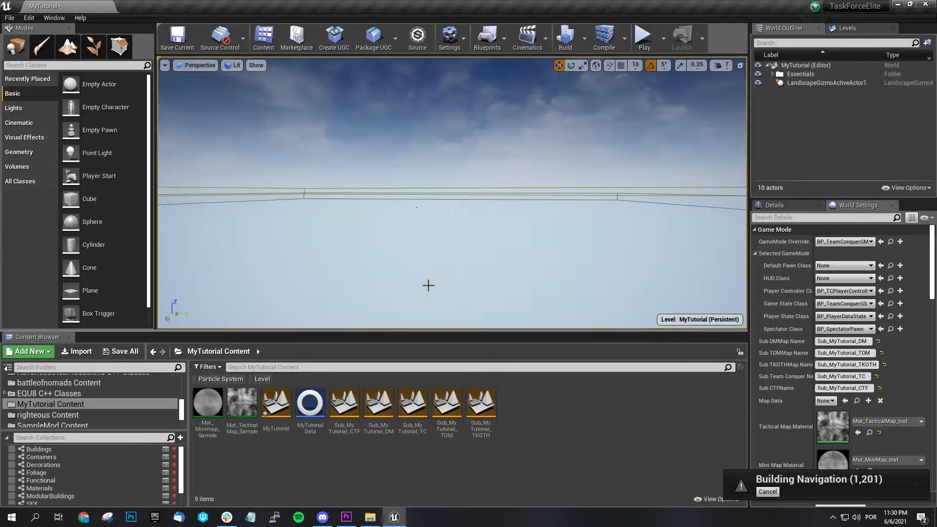
left_click(848, 30)
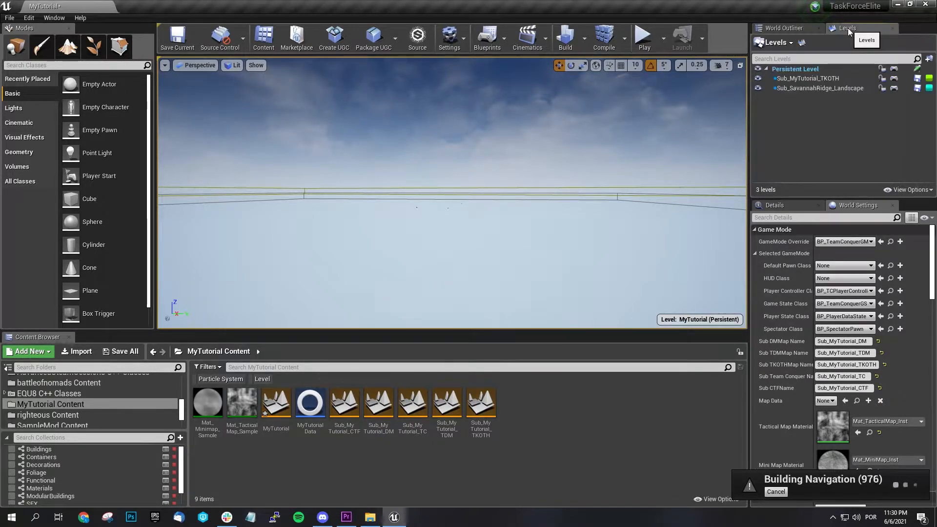
left_click(828, 88)
key("Delete")
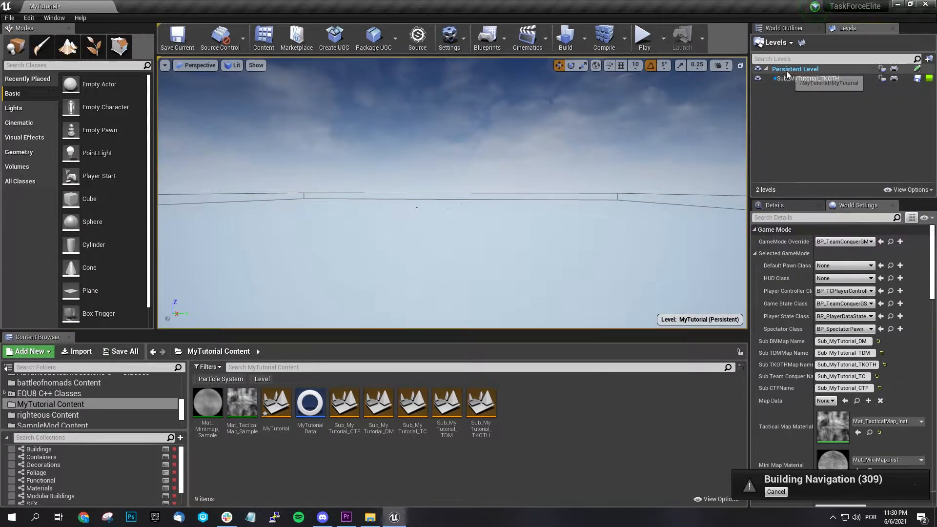
- Start adding an existing level and browse to the ReadyToExport folder under Designers, All, Levels
left_click(780, 45)
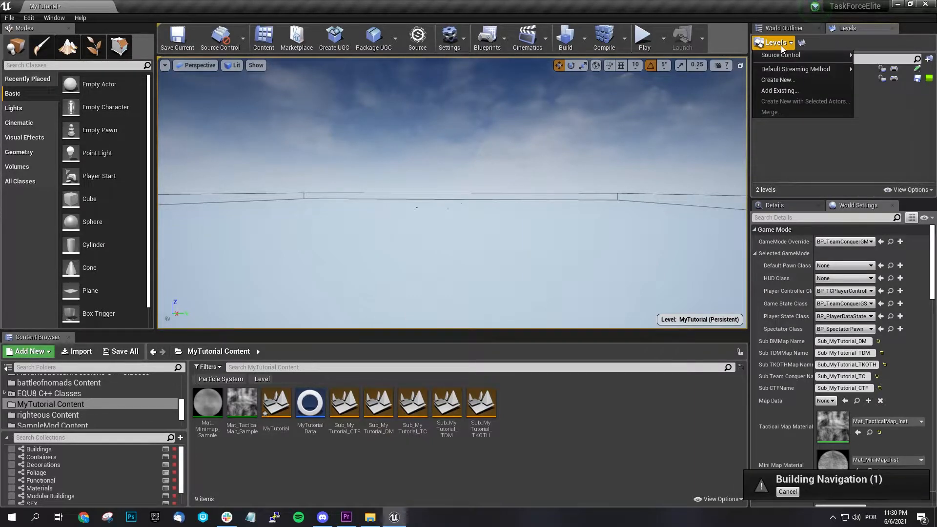
left_click(783, 90)
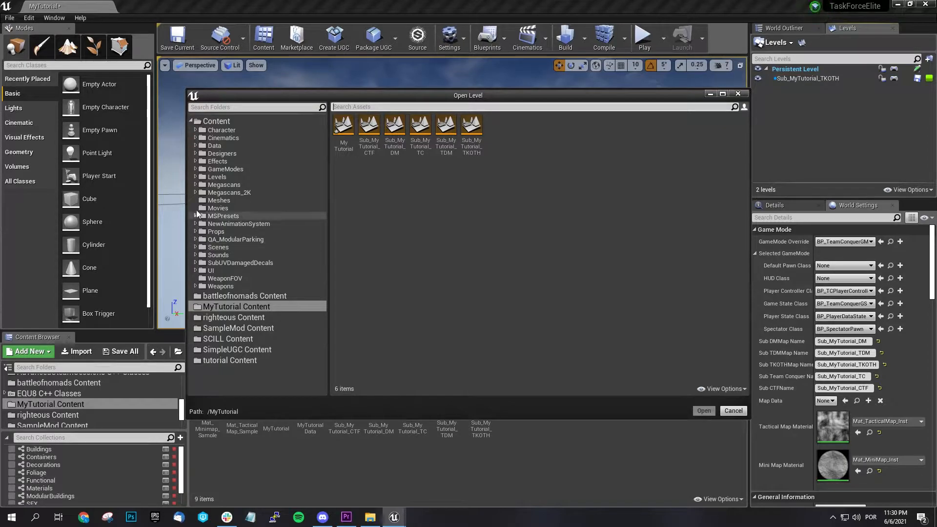
left_click(195, 153)
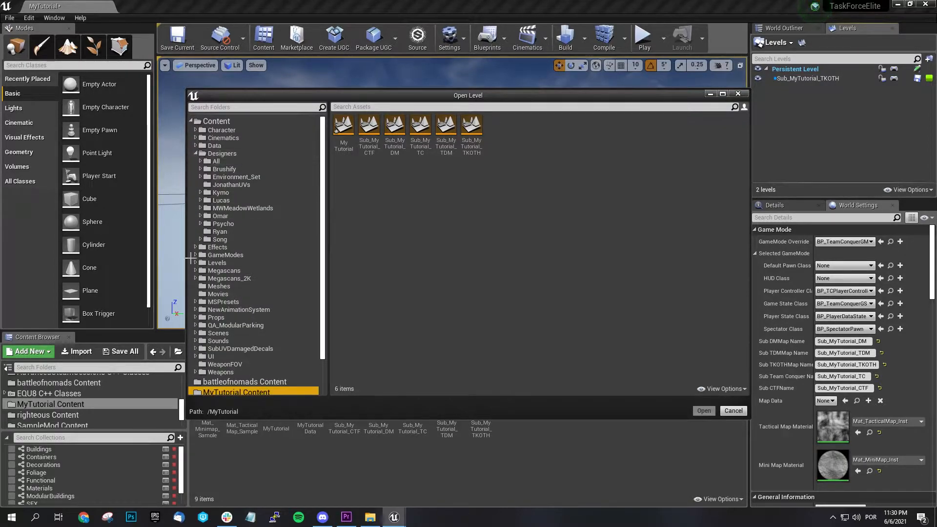
left_click(200, 162)
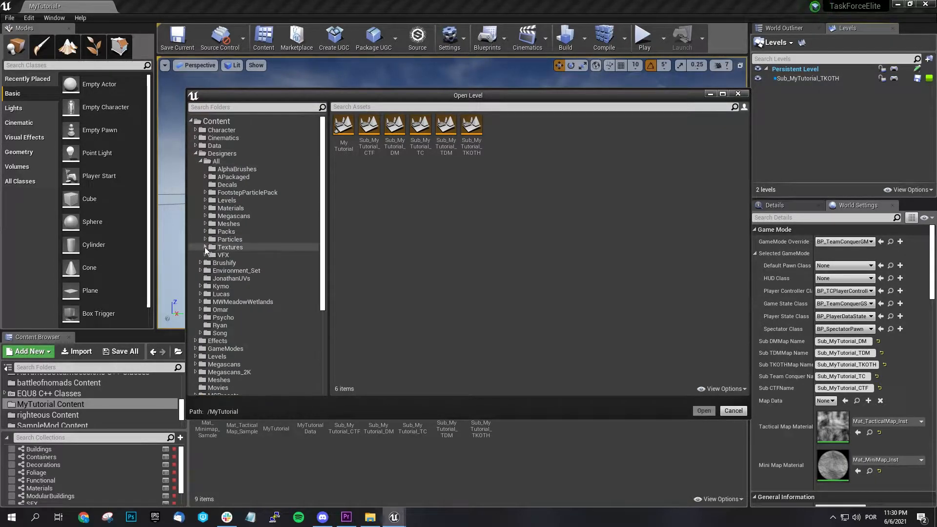
left_click(205, 200)
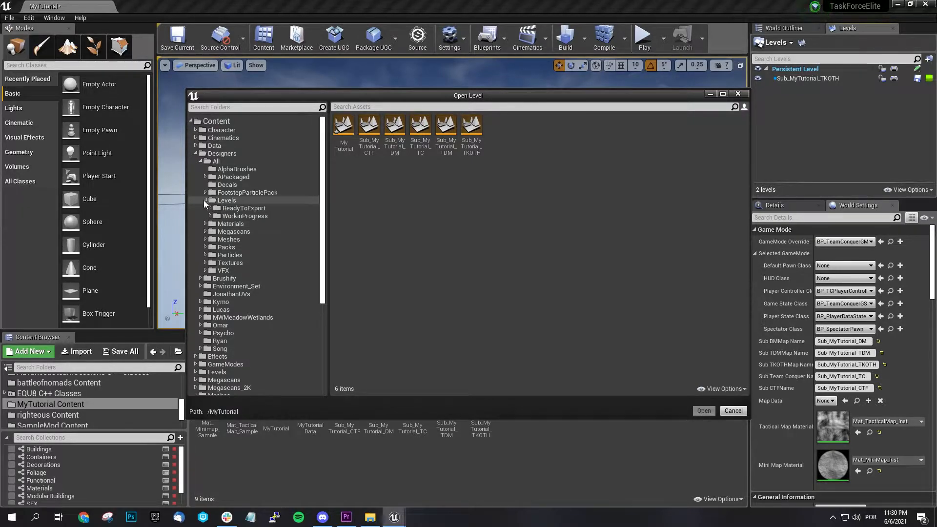
left_click(216, 209)
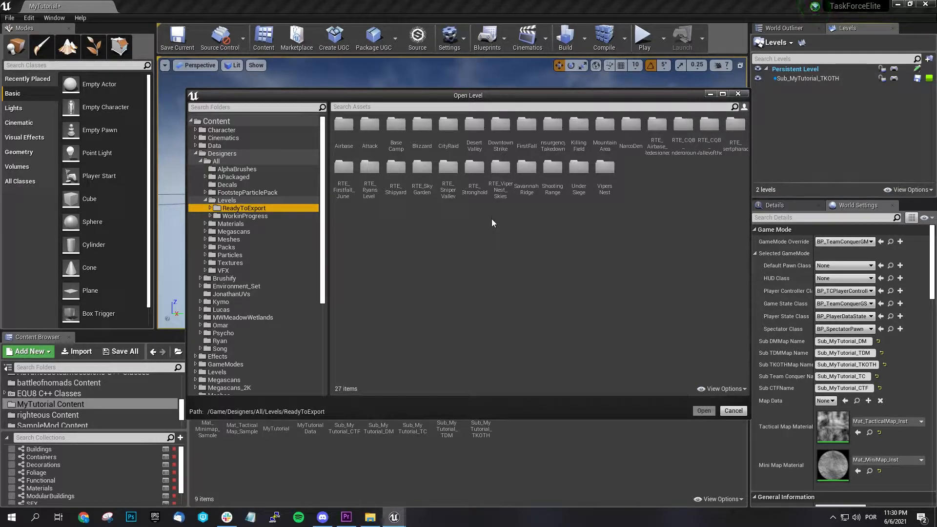
- Add the RTE_ViperNest_Landscape level from the VipersNest folder as a sublevel of MyTutorial
left_click(494, 195)
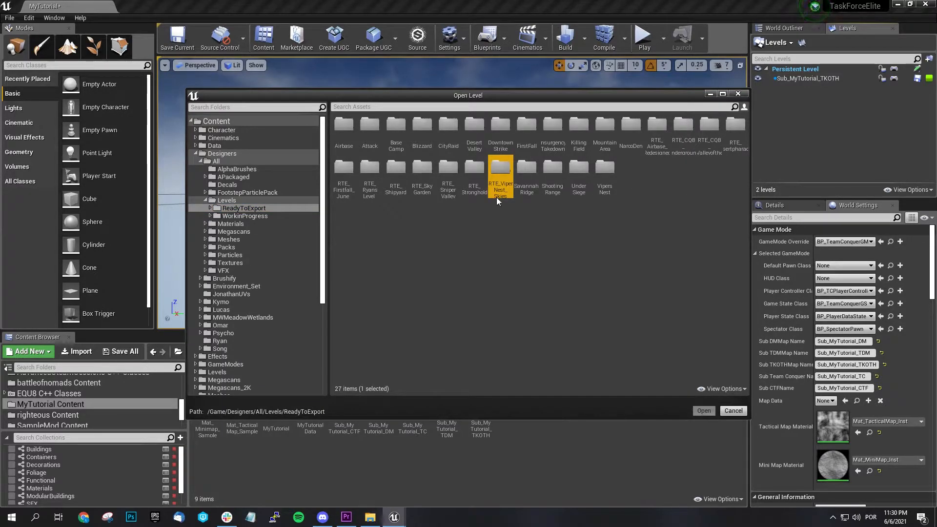
double_click(499, 192)
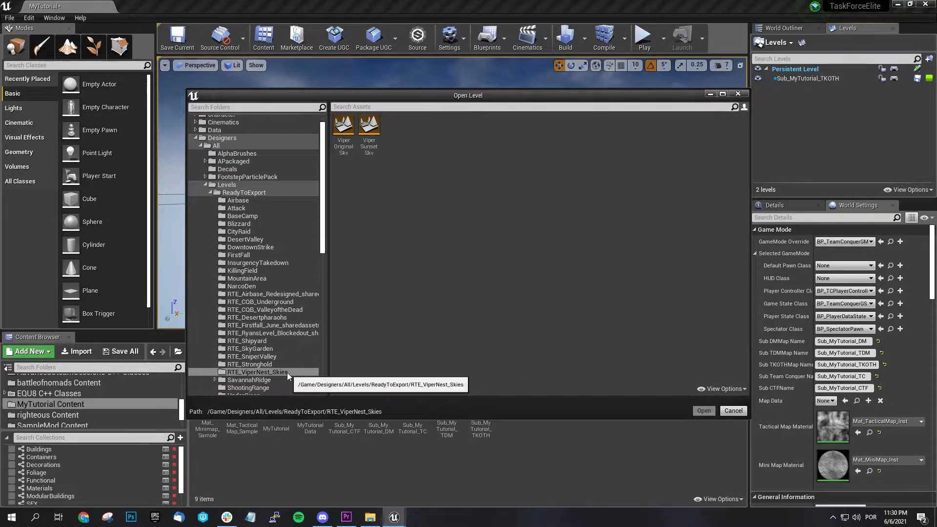
scroll(287, 374, "down", 1)
left_click(276, 386)
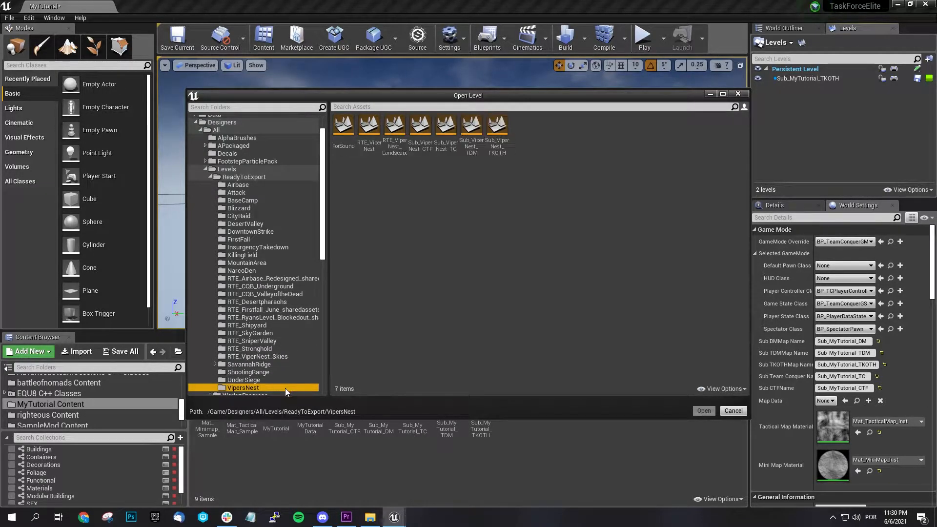
left_click(397, 152)
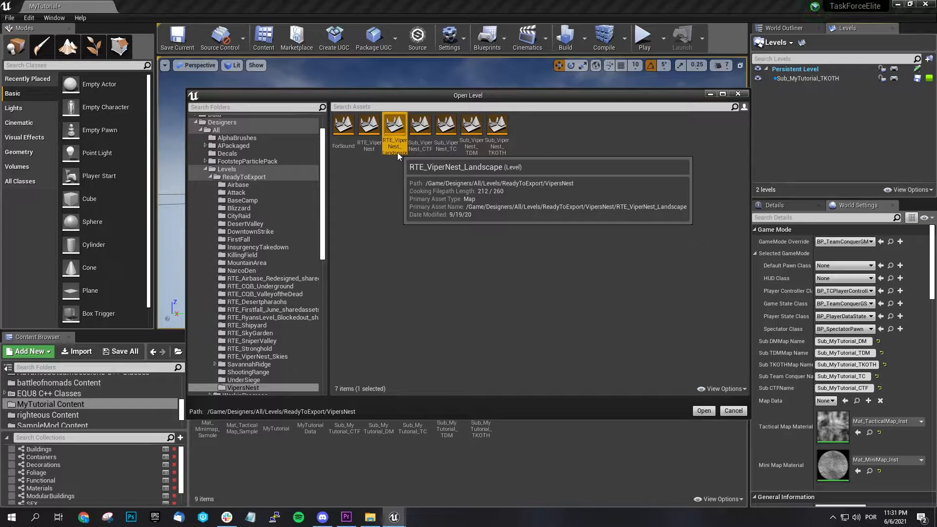
double_click(396, 152)
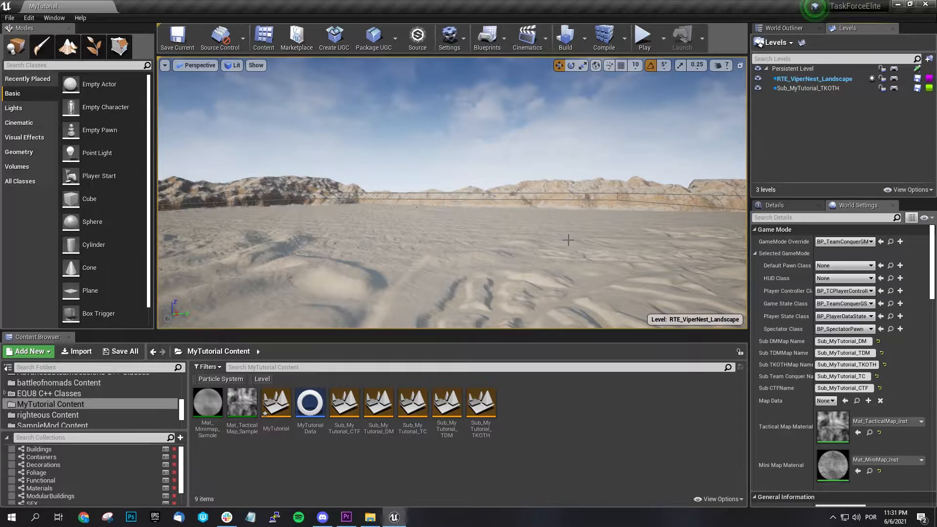
right_click_drag(568, 240, 25, 319)
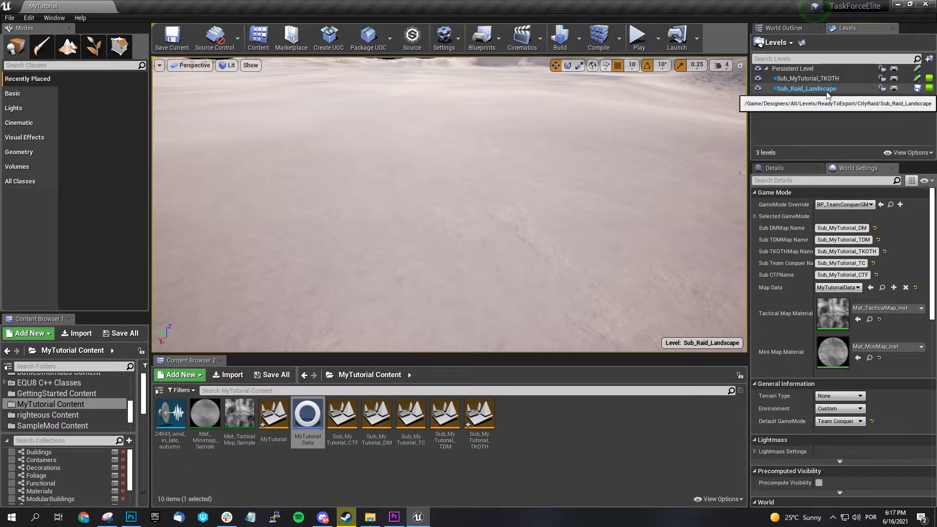
- Change the streaming method of the Sub_Raid_Landscape sublevel to Always Loaded
right_click(799, 89)
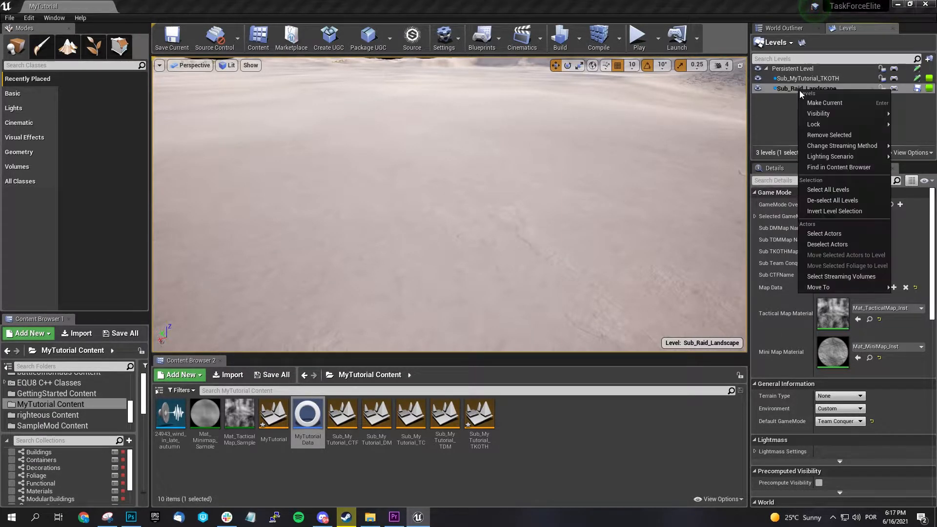
mouse_move(849, 147)
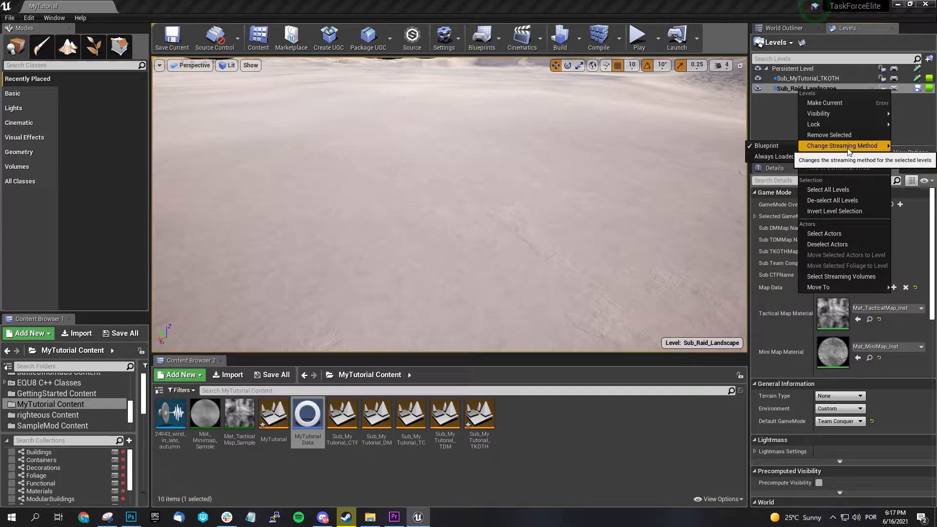
left_click(776, 156)
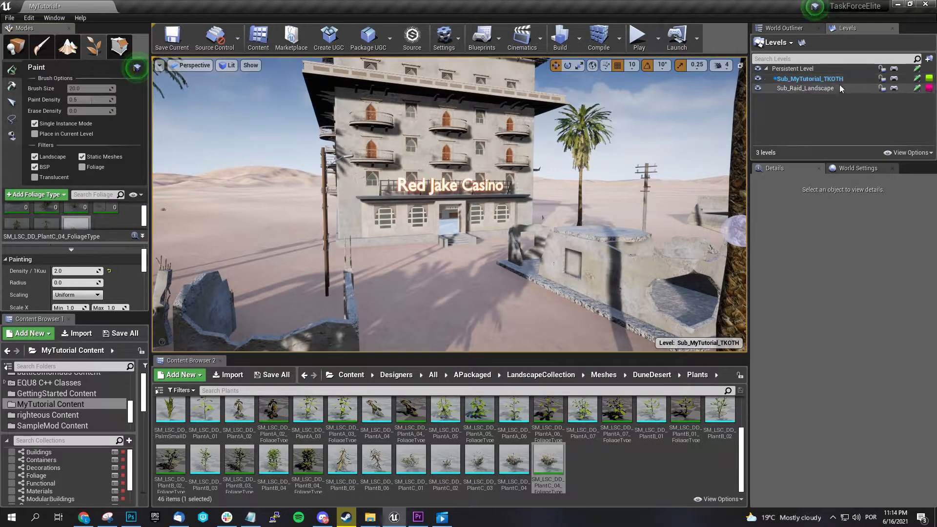
- Add the existing Sub_MyTutorial_TC level from the MyTutorial Content folder and make it the current level
left_click(778, 46)
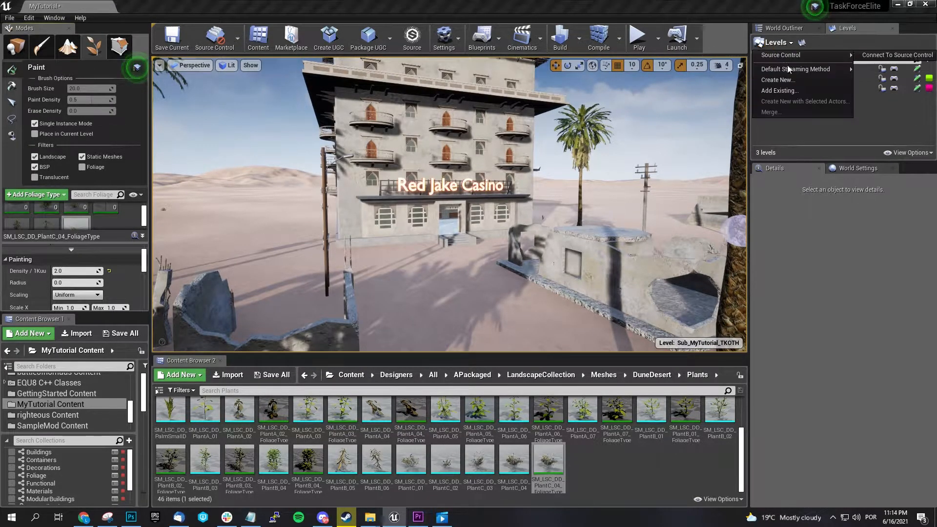
left_click(792, 91)
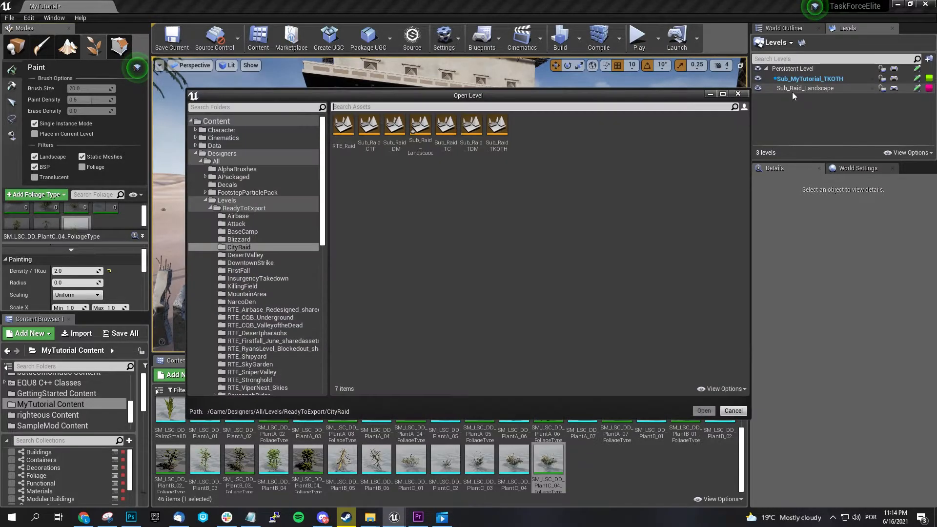
left_click_drag(324, 224, 313, 365)
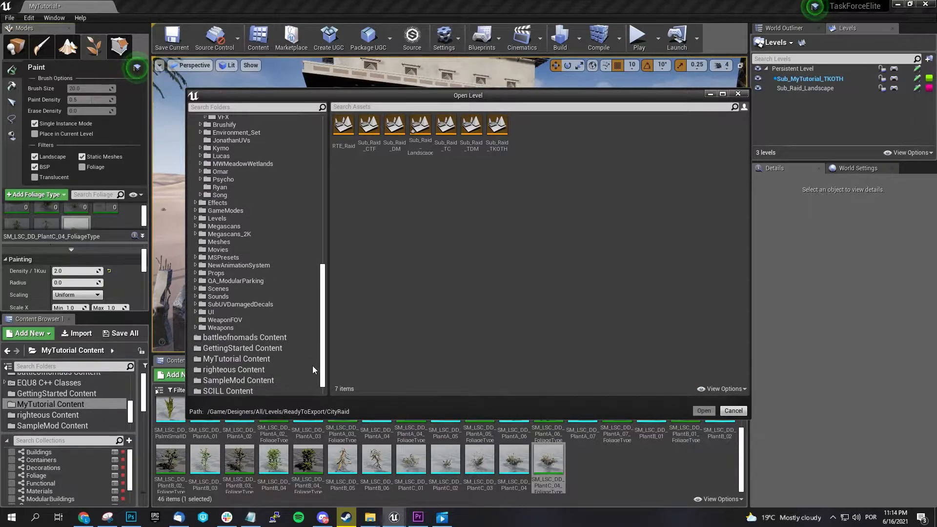
left_click(277, 346)
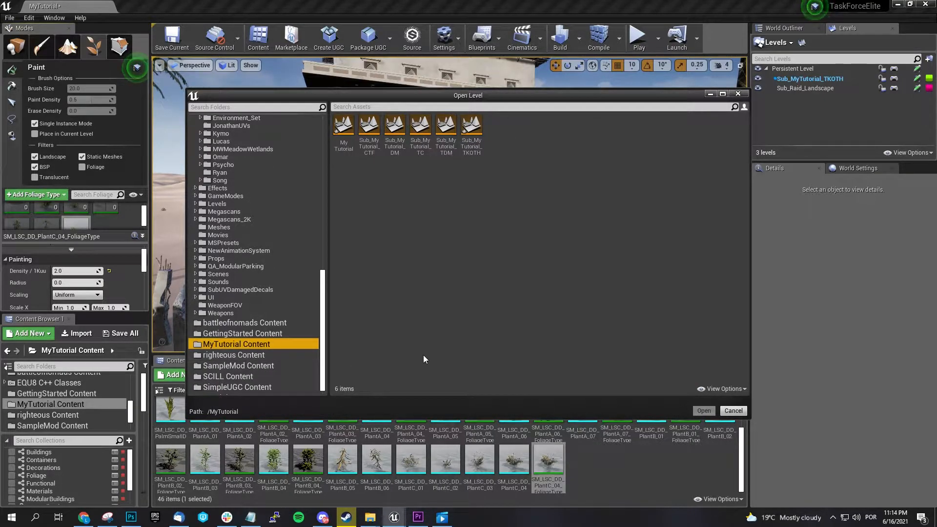
double_click(421, 148)
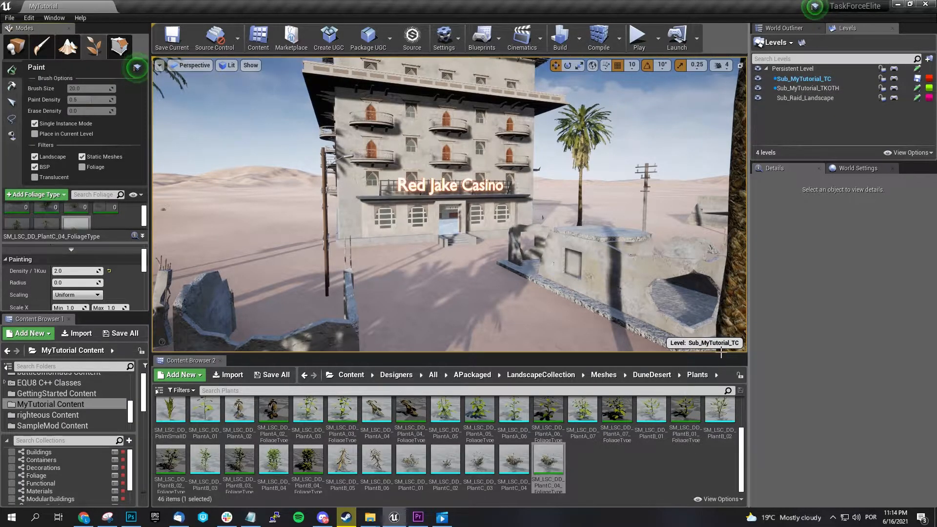
left_click(705, 343)
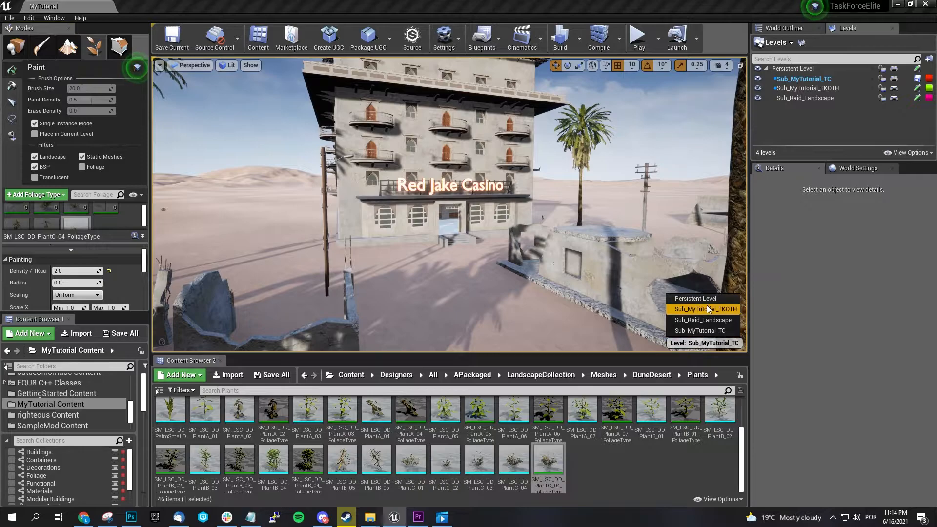
left_click(710, 332)
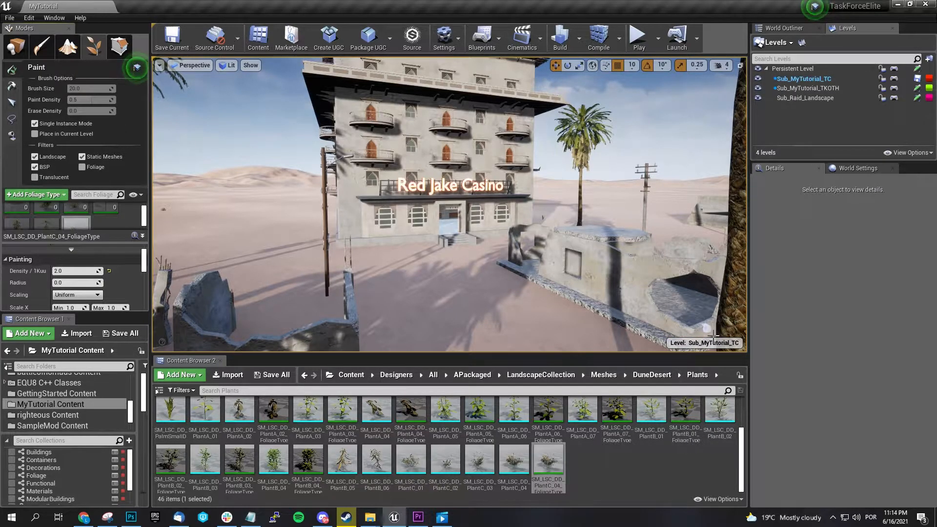
- Examine the casino, ruins, palms and flanking bunkers of the map from ground level and from above
right_click_drag(703, 334, 780, 322)
mouse_move(596, 304)
right_mouse_down()
mouse_move(516, 327)
mouse_move(588, 322)
right_mouse_up()
key("d")
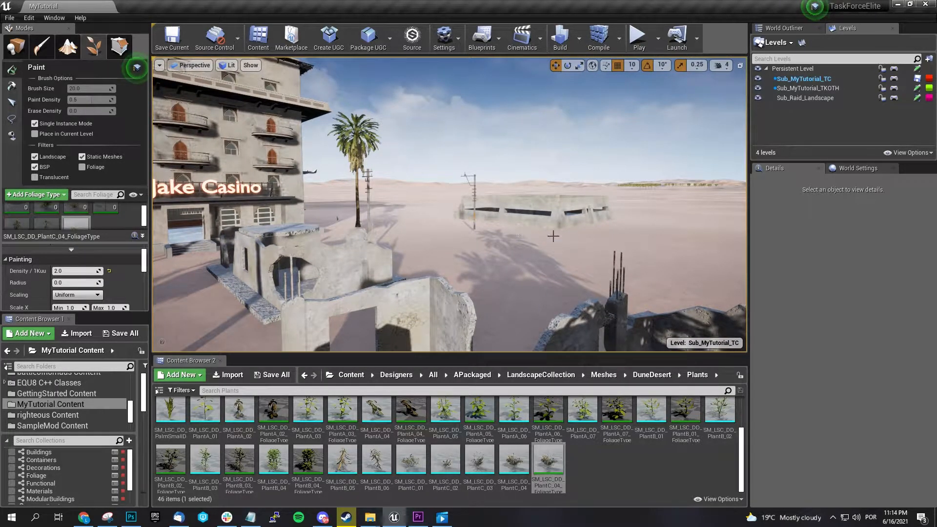
right_click_drag(547, 213, 308, 218)
key("s")
key("s")
key("s")
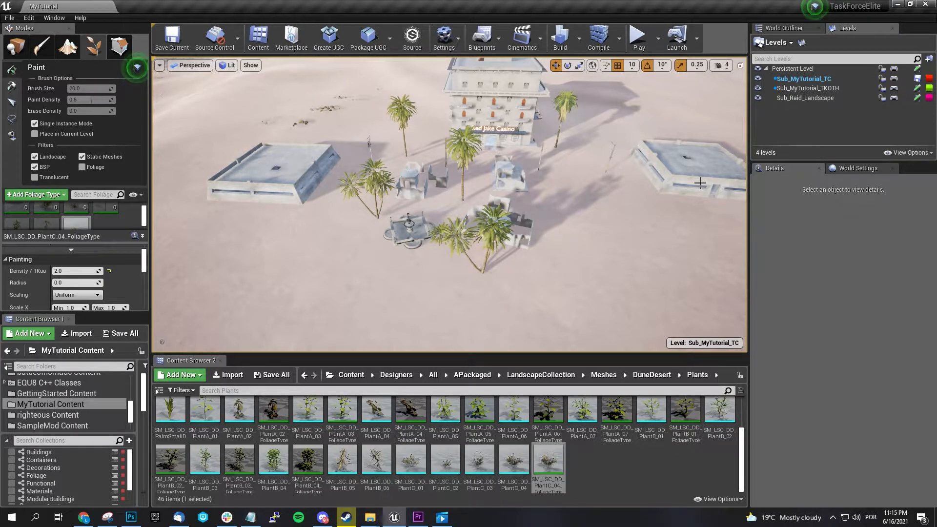
right_click_drag(684, 161, 713, 137)
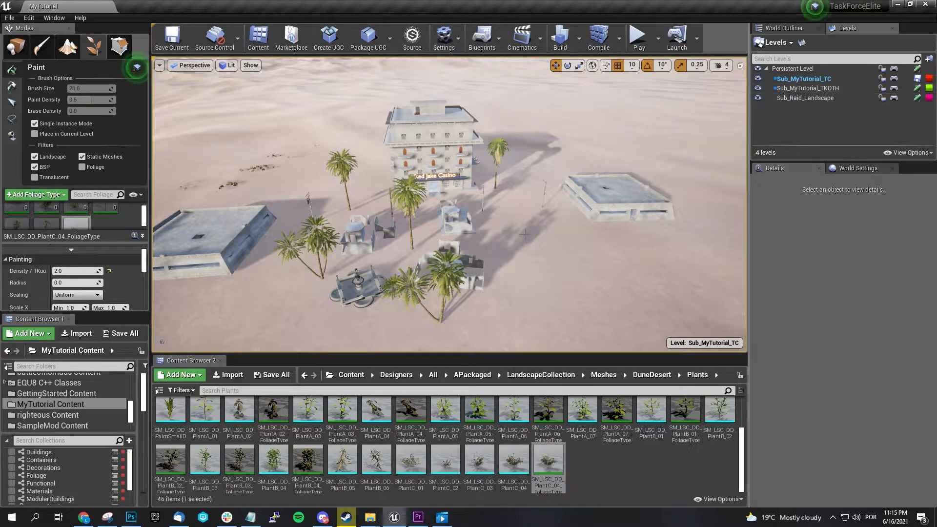
mouse_move(525, 235)
right_mouse_down()
mouse_move(488, 243)
mouse_move(522, 236)
right_mouse_up()
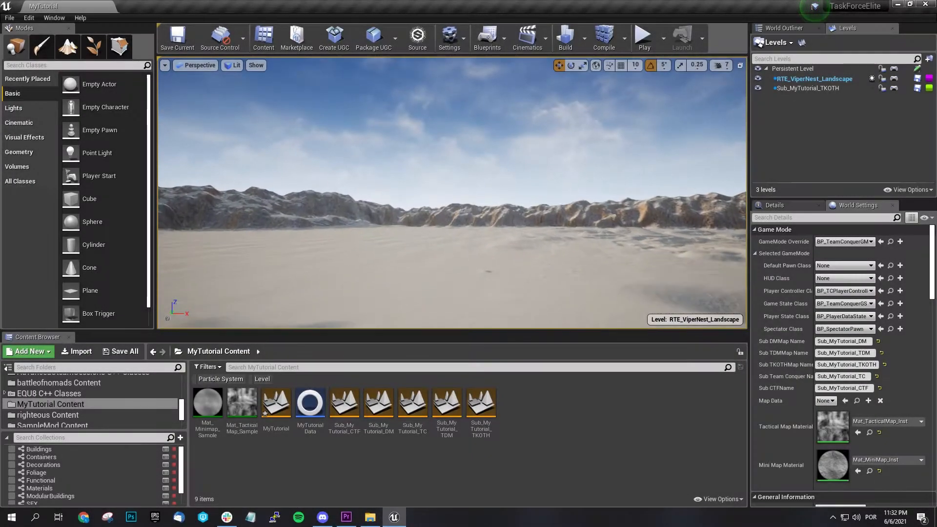
- Make the Persistent Level the current level for editing in place of RTE_ViperNest_Landscape
right_click_drag(451, 193, 493, 191)
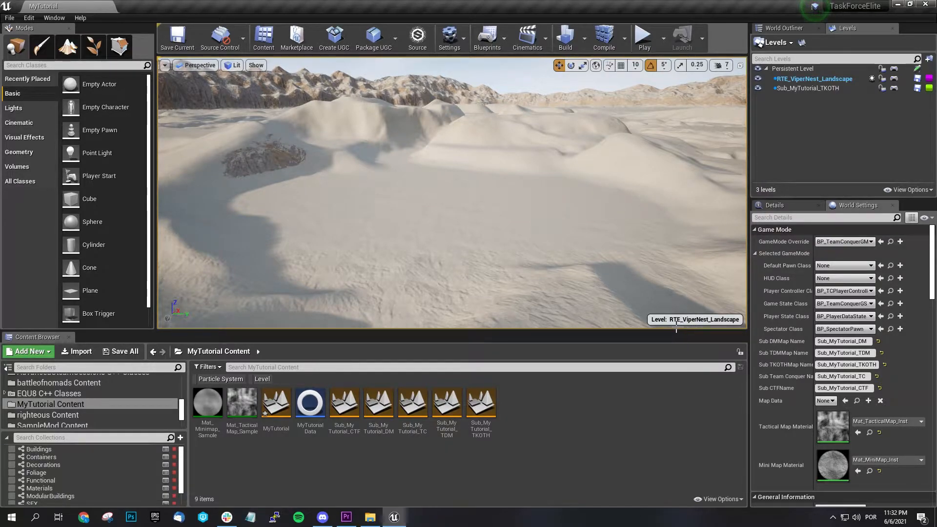
left_click(715, 323)
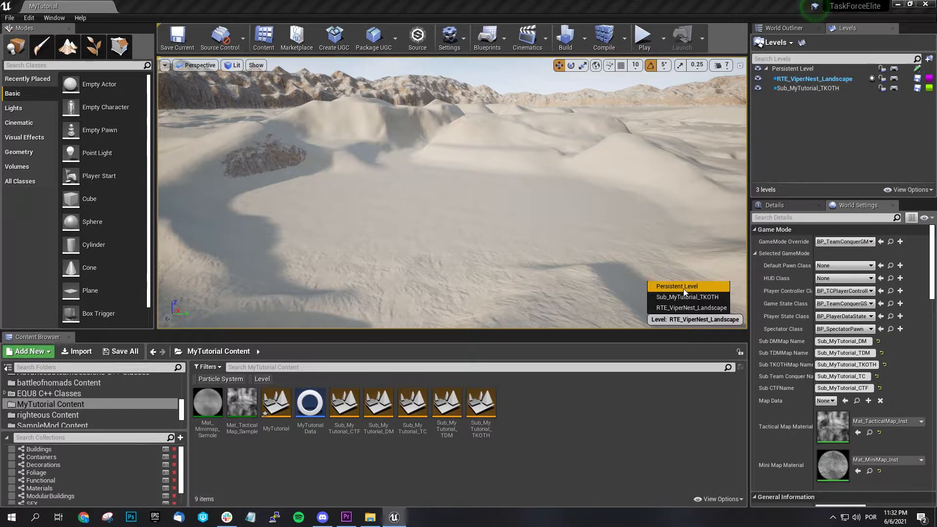
left_click(696, 288)
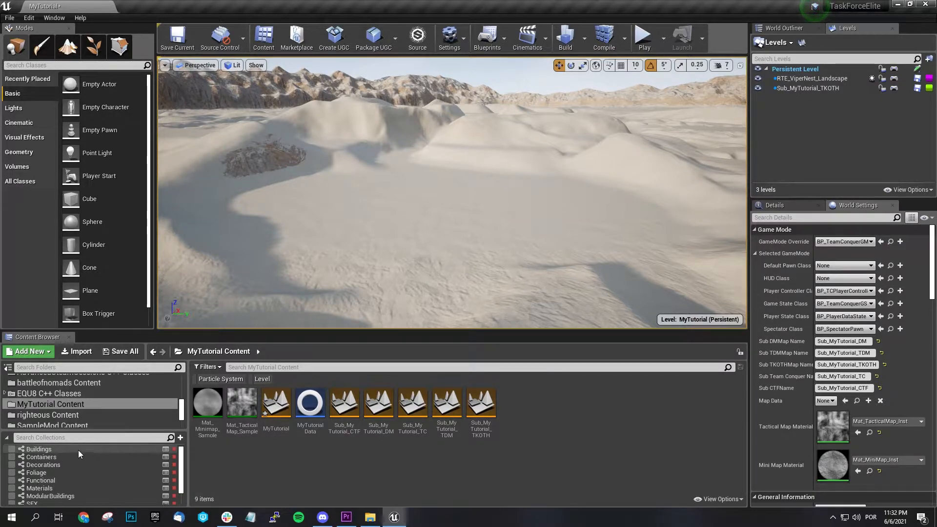
- Place a BP_Bunker_SquaredLarge from the Buildings collection on the sand near the rocky mound, and display its details and World Outliner entry
left_click(25, 451)
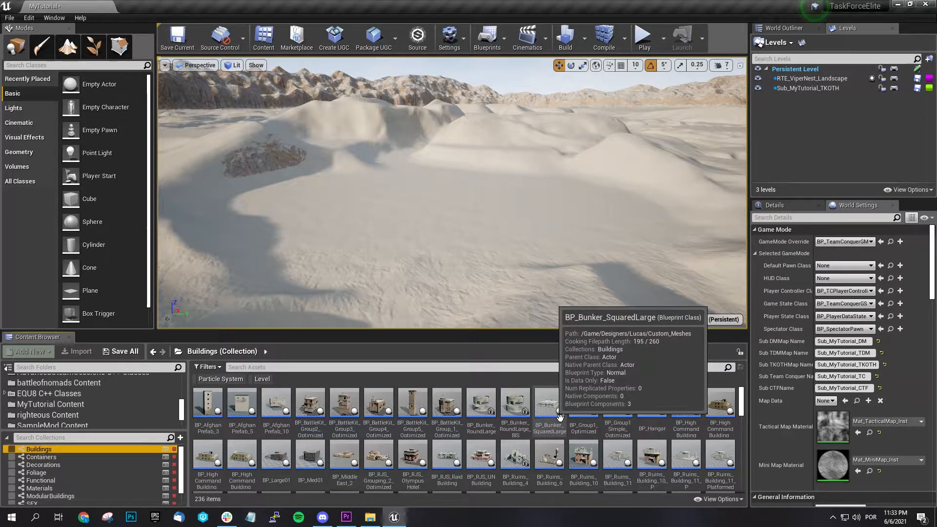
left_click(559, 417)
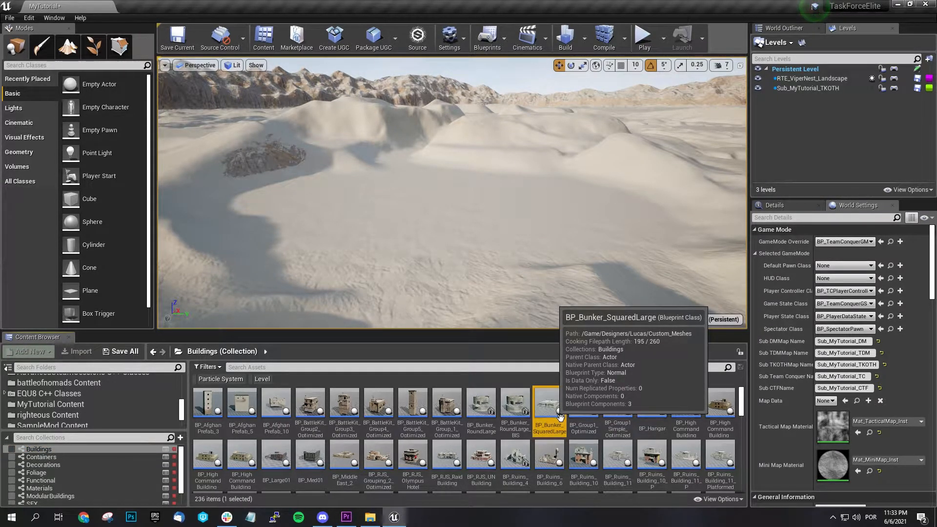
left_click_drag(559, 418, 309, 205)
key("f")
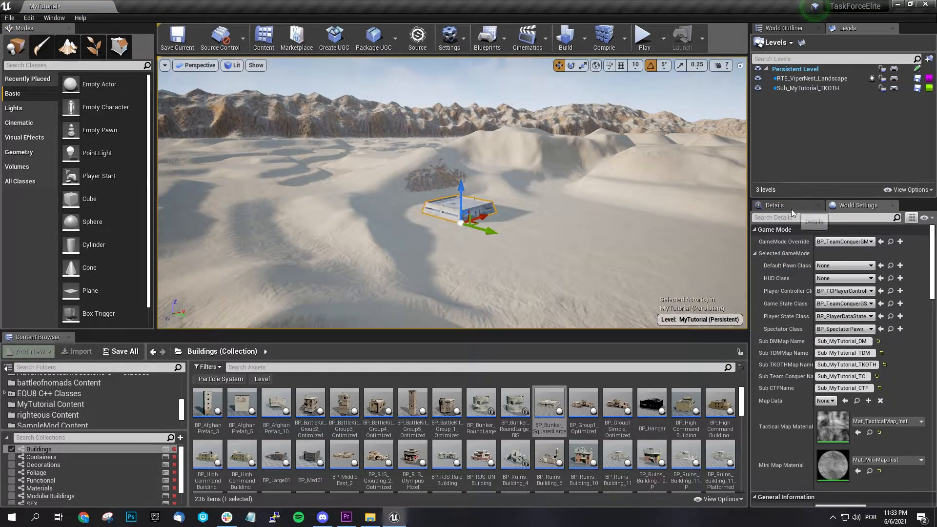
left_click(805, 206)
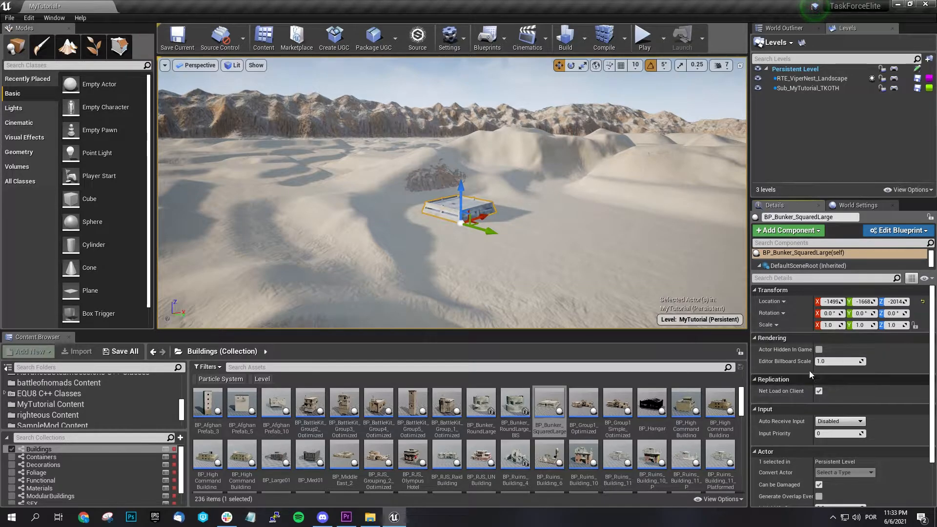
left_click(781, 29)
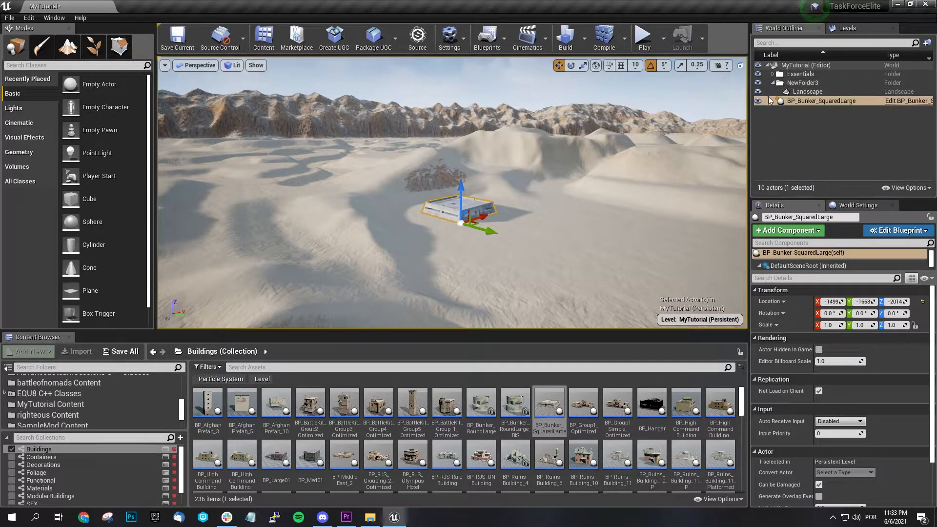
- Move the bunker slightly across the ground and lower it a little into the sand
key("w")
right_click_drag(562, 272, 547, 258)
key("w")
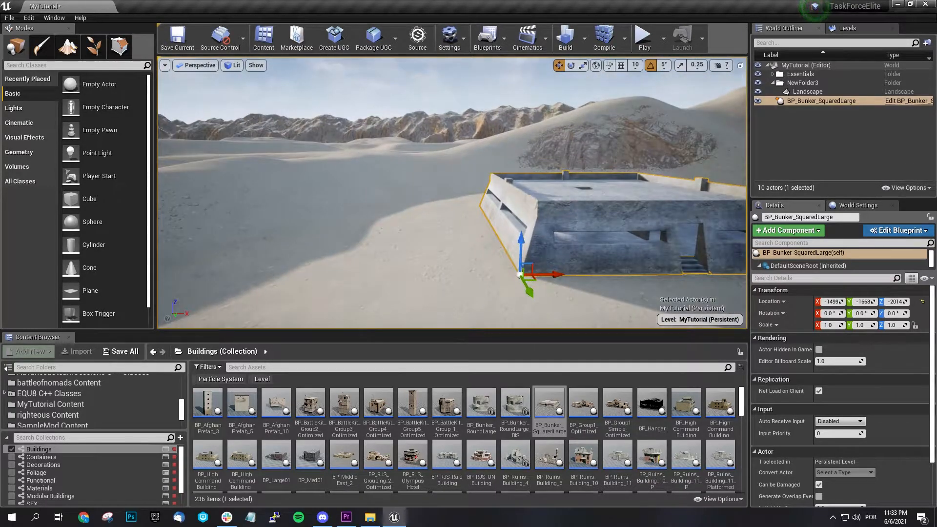
key("f")
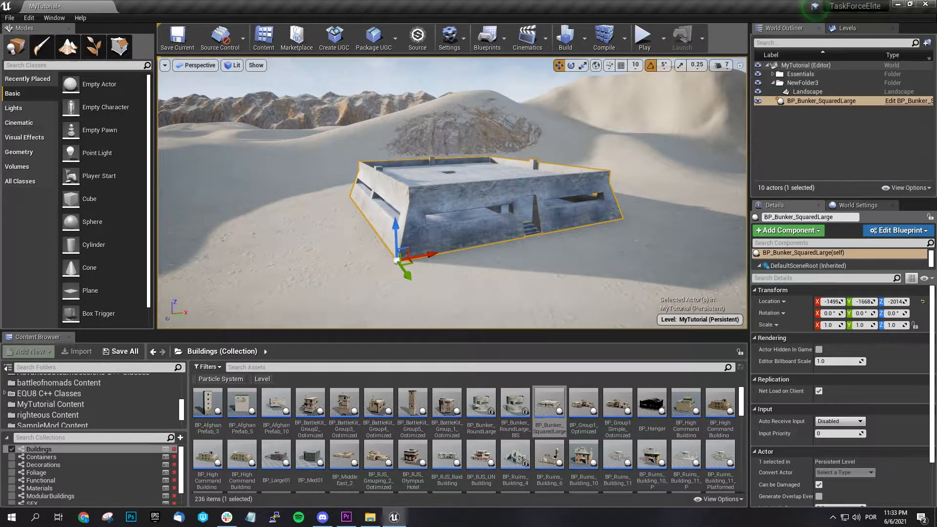
key("a")
right_click_drag(546, 259, 556, 263)
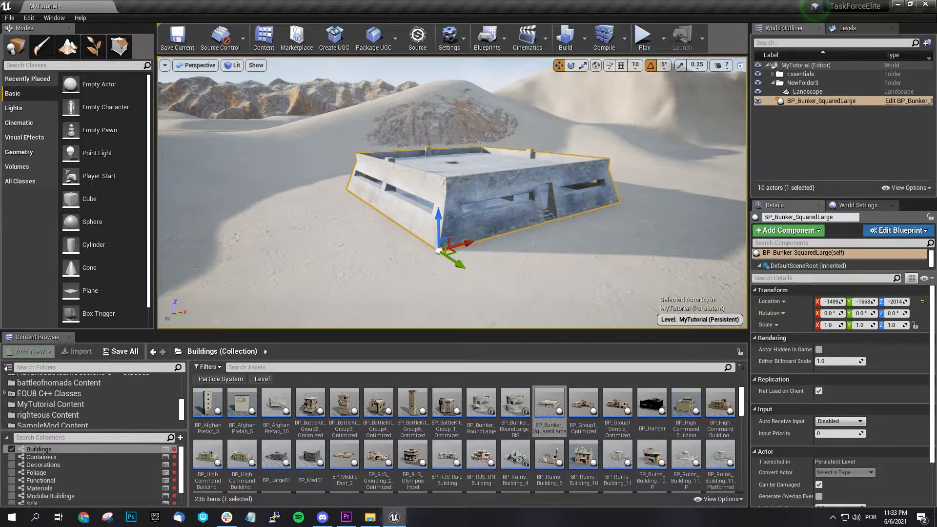
right_click_drag(576, 258, 575, 256)
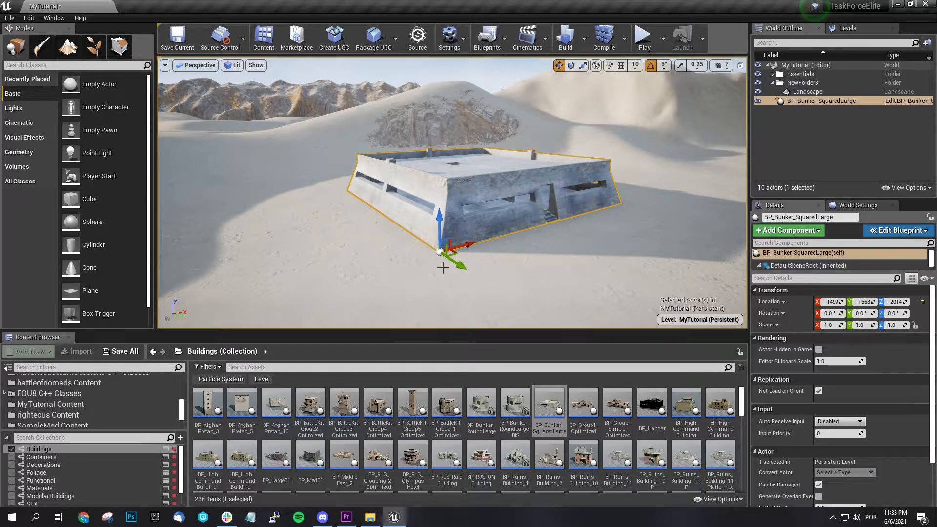
mouse_move(444, 222)
left_mouse_down()
mouse_move(439, 207)
mouse_move(446, 225)
left_mouse_up()
left_click_drag(468, 279, 443, 271)
mouse_move(452, 239)
left_mouse_down()
mouse_move(486, 229)
mouse_move(452, 238)
left_mouse_up()
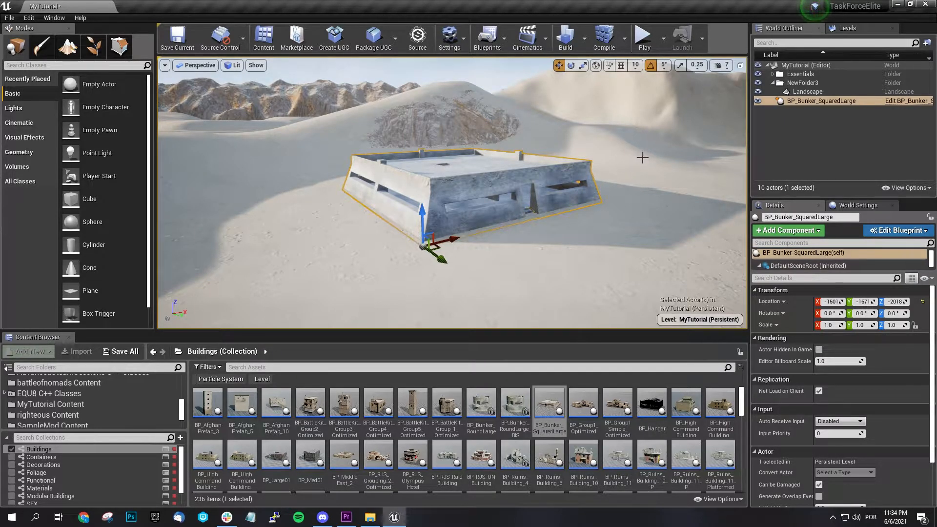
- Rotate the bunker to -90° about Z and slide it along X back onto its former spot
left_click(572, 67)
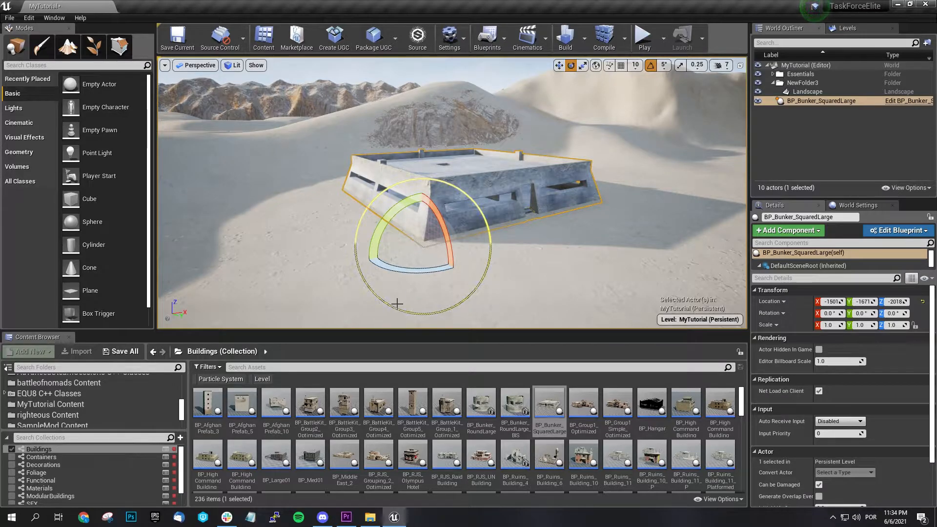
mouse_move(396, 278)
left_mouse_down()
mouse_move(266, 283)
mouse_move(395, 274)
left_mouse_up()
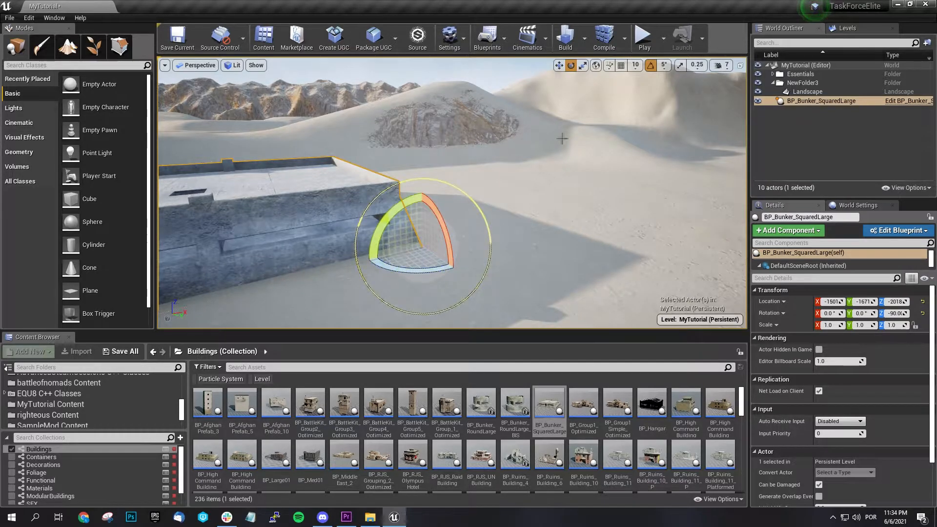
left_click(559, 66)
left_click_drag(440, 242, 606, 179)
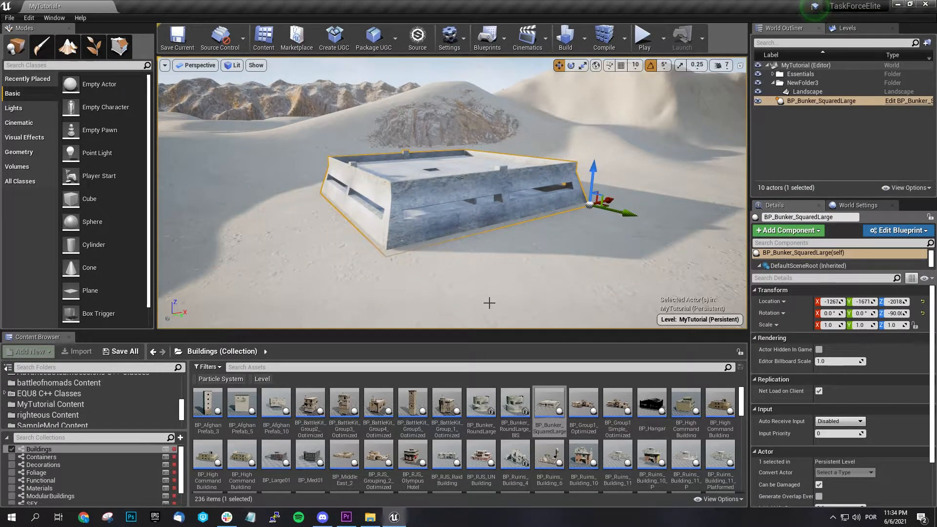
left_click(467, 312)
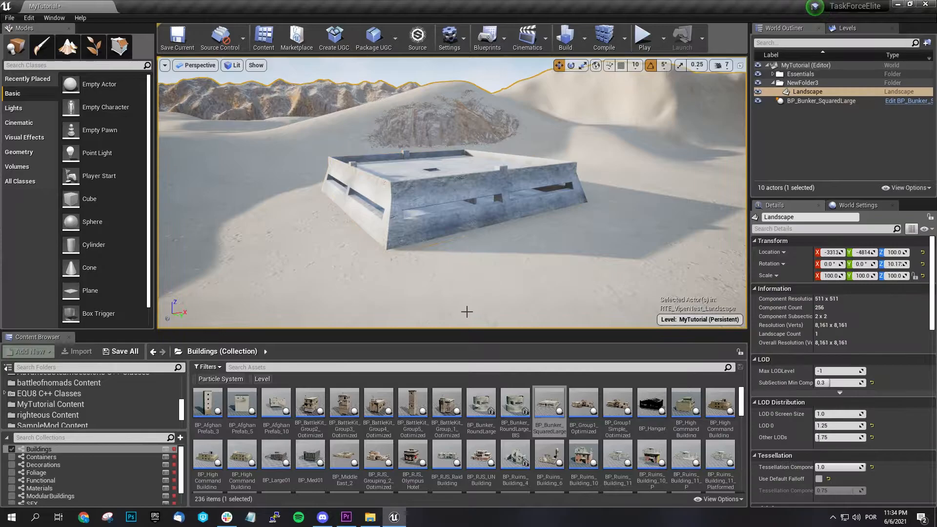
left_click(474, 201)
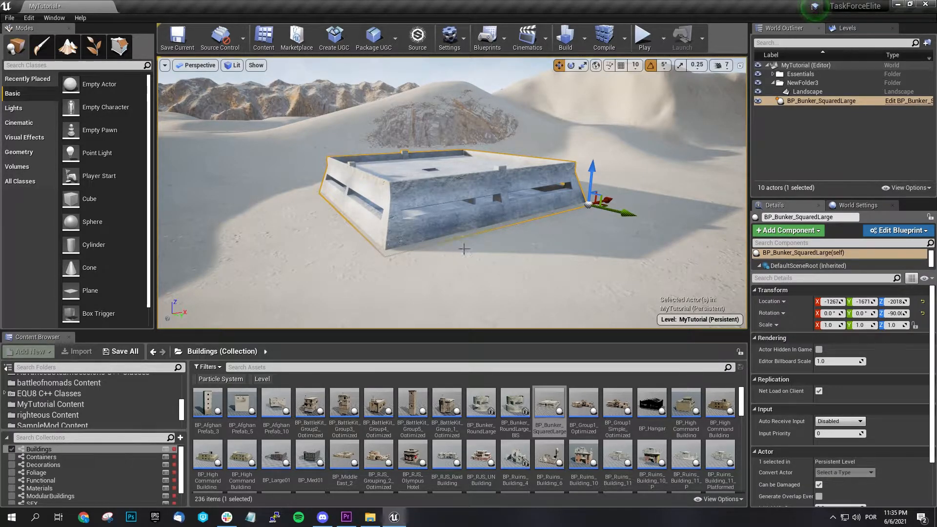
- Try enlarging the bunker on all axes, and restore its scale to 1.0
left_click(583, 65)
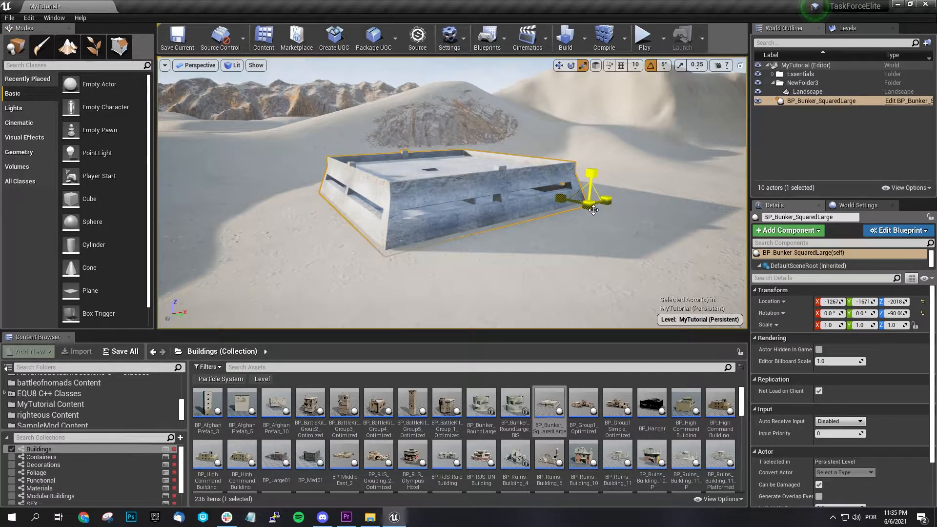
left_click_drag(596, 215, 595, 175)
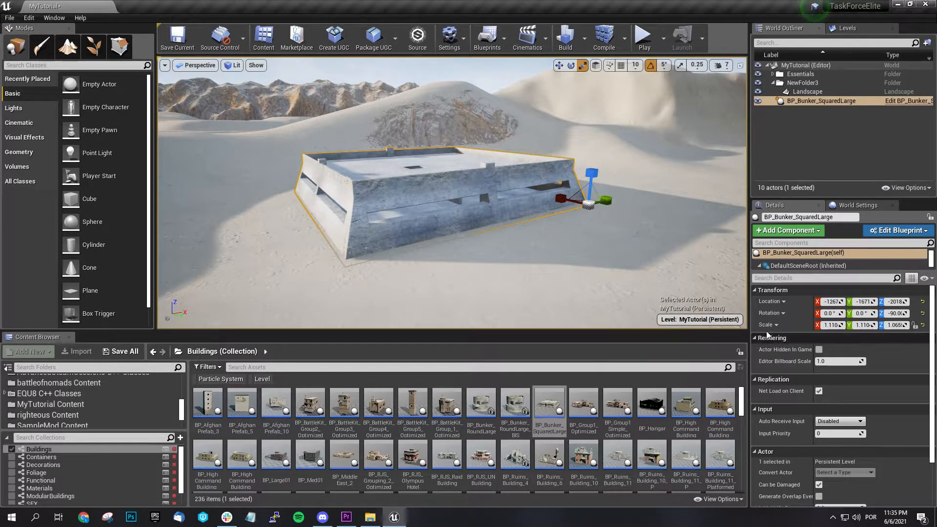
left_click(830, 325)
type("1")
left_click(861, 325)
type("1")
left_click_drag(894, 325, 892, 325)
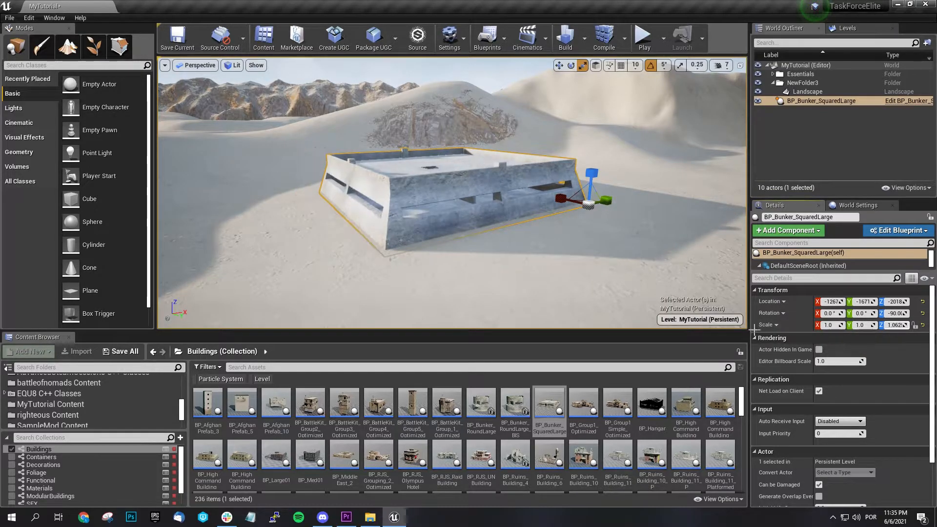
- Try placing another BP_Bunker_SquaredLarge from the collection on the opposite side of the sand flat, and delete it
left_click(658, 257)
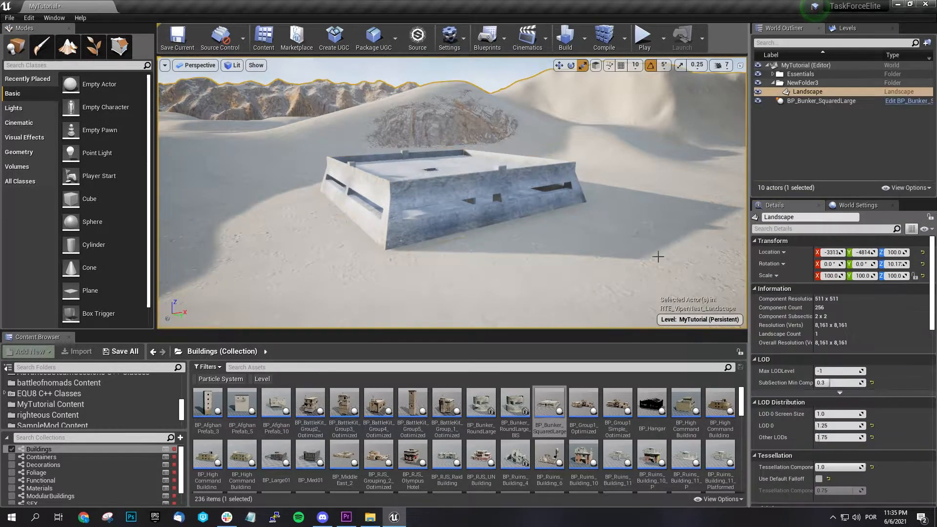
right_click_drag(443, 173, 440, 258)
left_click(464, 184)
key("w")
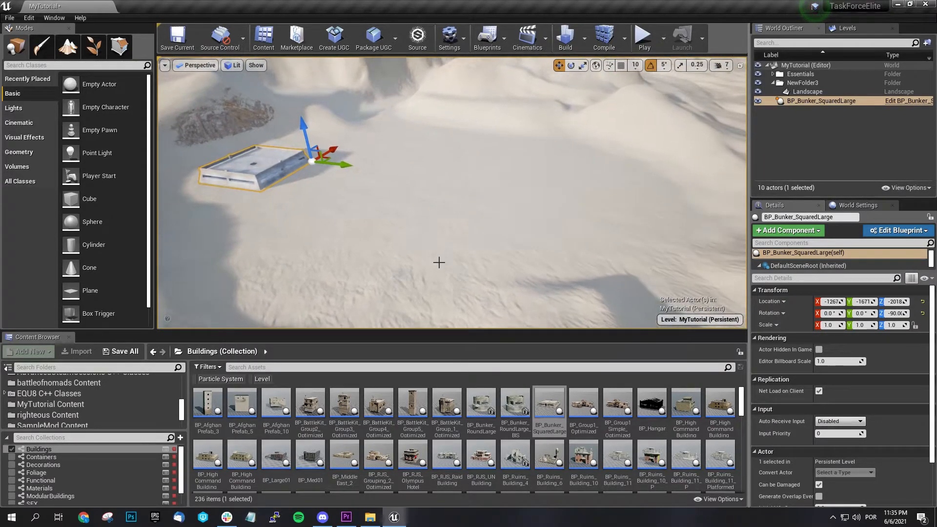
left_click_drag(563, 411, 674, 235)
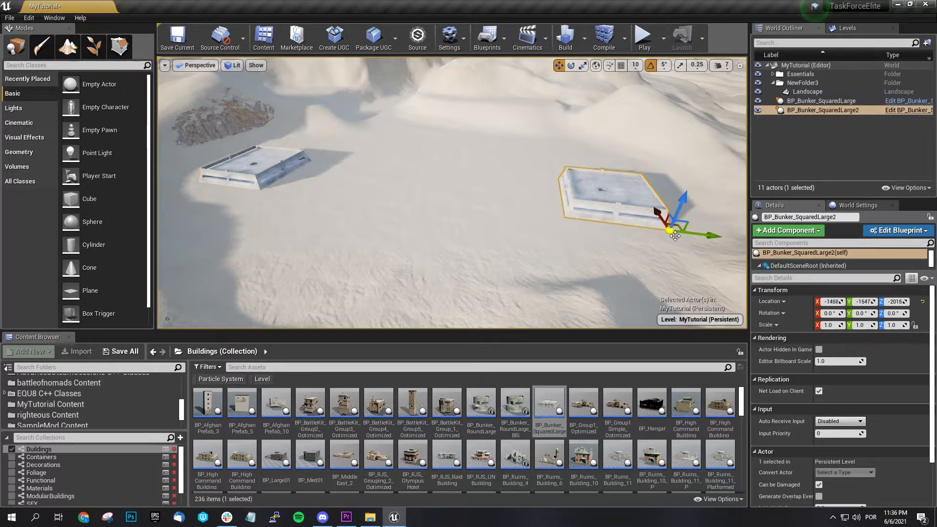
key("Delete")
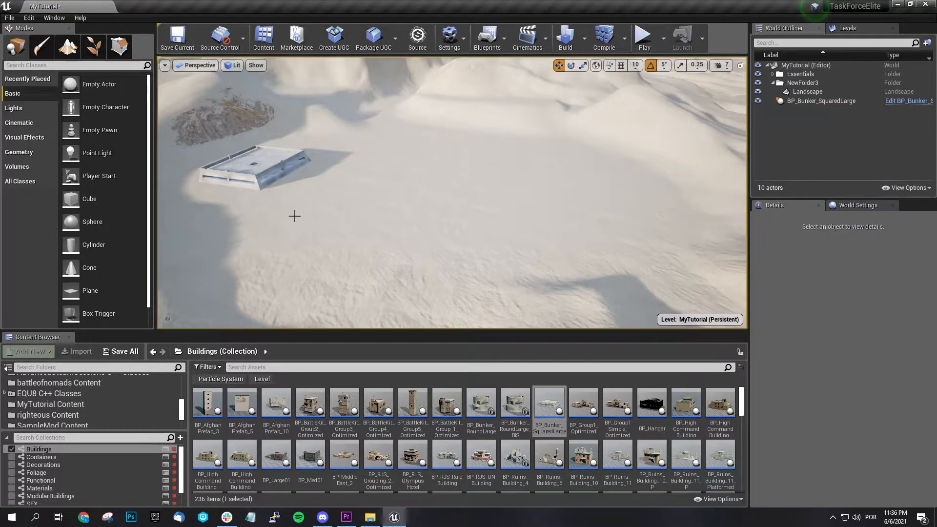
- Duplicate the existing bunker and move the copy to the opposite side of the sand flat
left_click(275, 174)
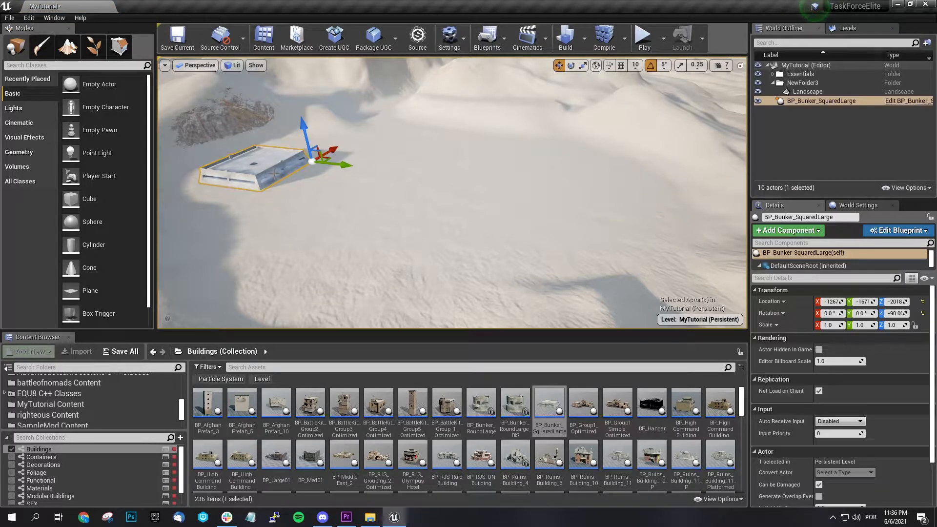
key("ctrl+w")
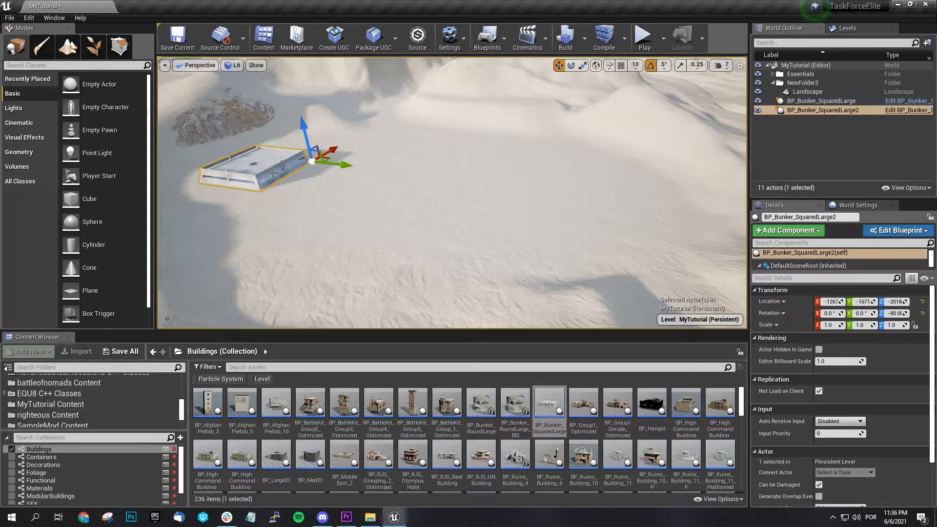
left_click(833, 109)
left_click_drag(347, 165, 685, 205)
left_click_drag(628, 181, 618, 167)
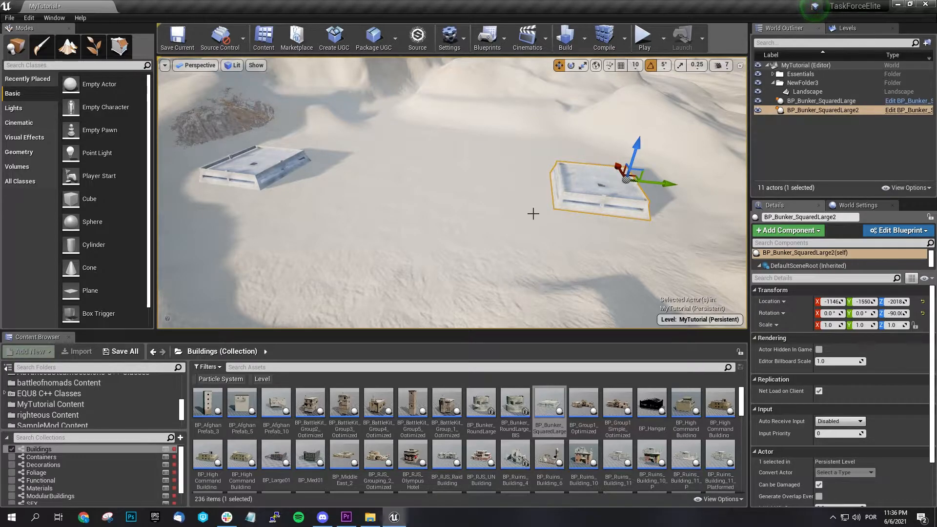
- Rotate the duplicated bunker about its vertical axis and reposition it to face the first bunker
key("e")
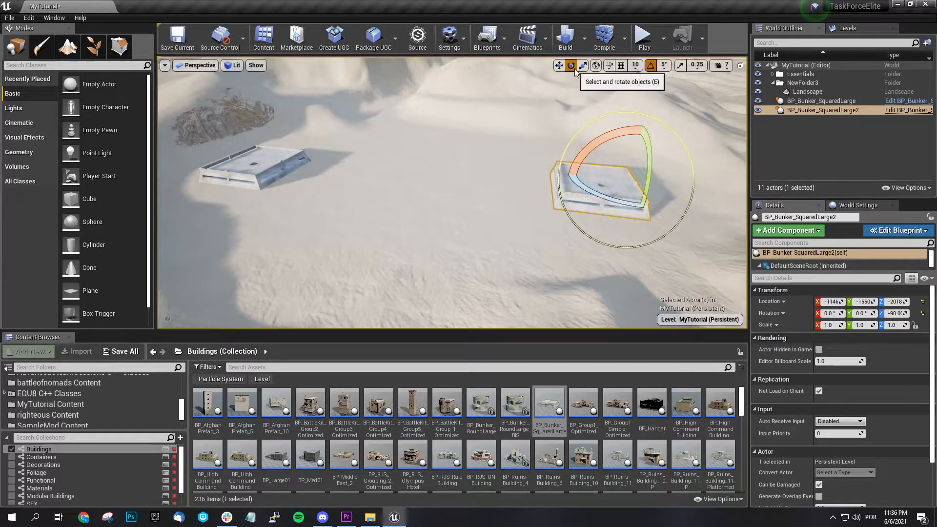
left_click_drag(601, 212, 641, 215)
key("w")
left_click_drag(606, 166, 540, 182)
left_click(428, 257)
- Find BP_RJS_OlympusHotel in the Buildings collection and place it on the sand between the two bunkers
right_click_drag(428, 258, 350, 287)
key("w")
key("w")
key("w")
key("s")
key("s")
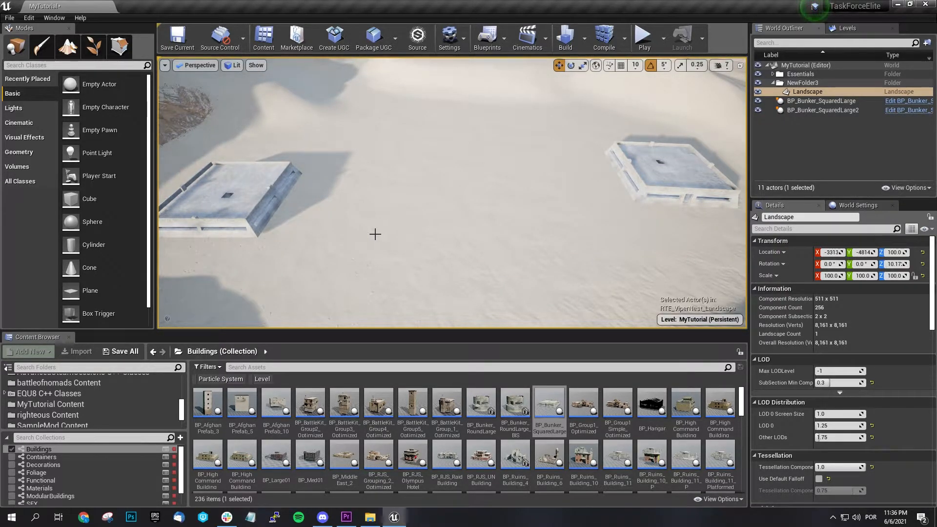
scroll(454, 420, "down", 3)
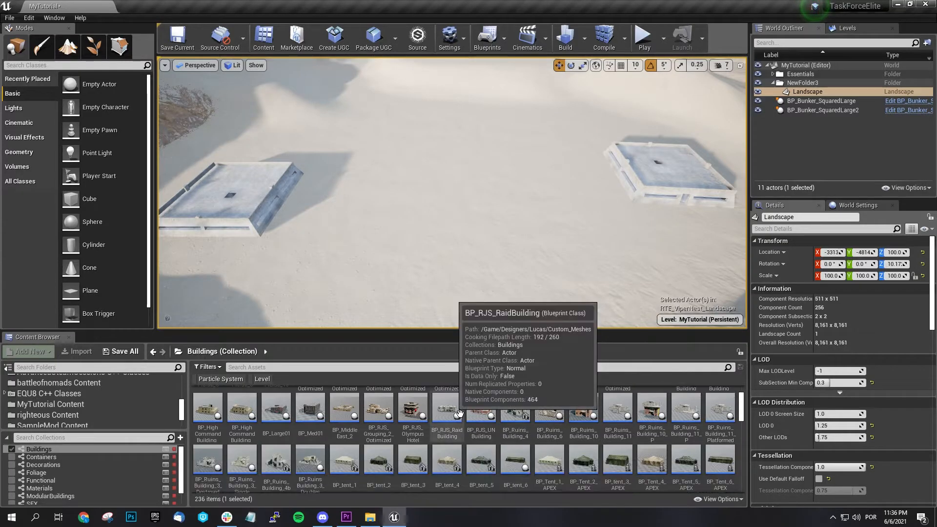
scroll(458, 414, "down", 6)
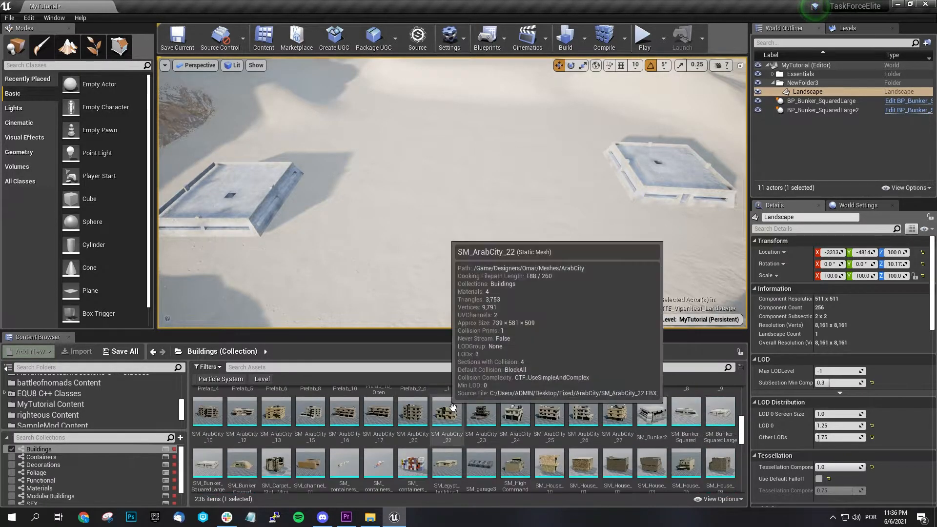
scroll(452, 406, "down", 2)
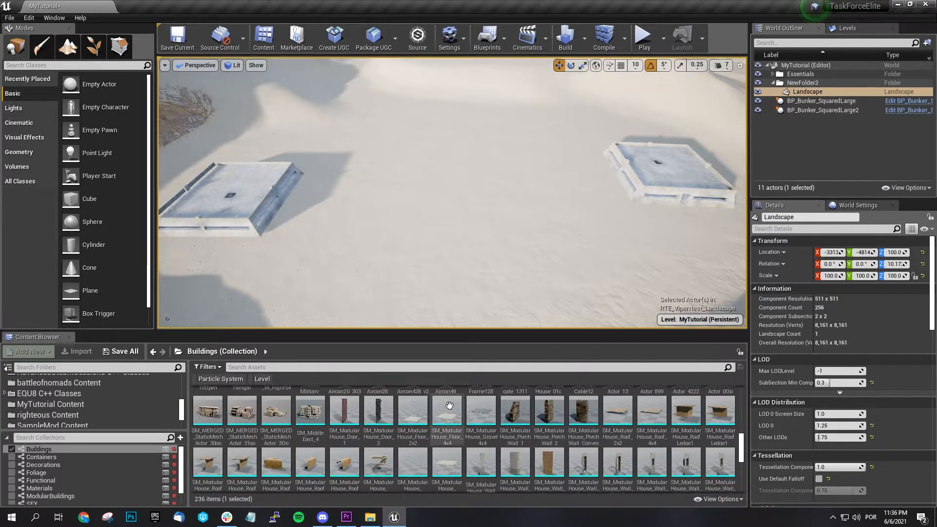
scroll(447, 404, "up", 10)
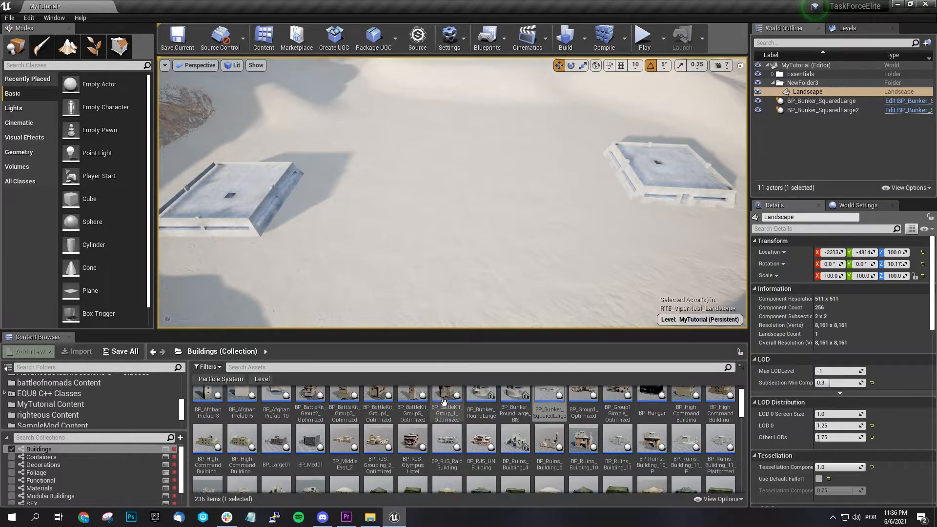
scroll(590, 472, "down", 1)
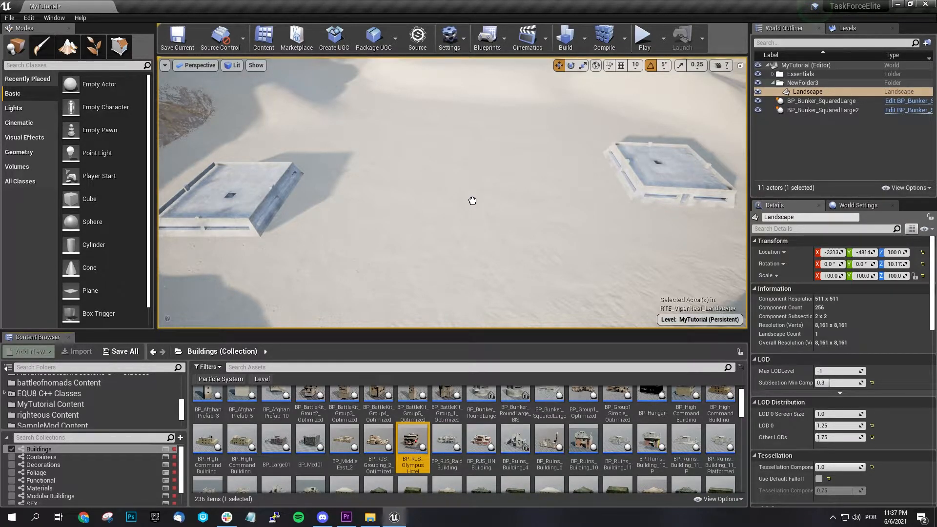
left_click_drag(472, 201, 472, 200)
left_click_drag(537, 201, 542, 201)
- Rotate the hotel to about 90° about Z and move it back to the middle between the two bunkers
key("e")
left_click_drag(524, 234, 451, 234)
left_click_drag(568, 197, 429, 164)
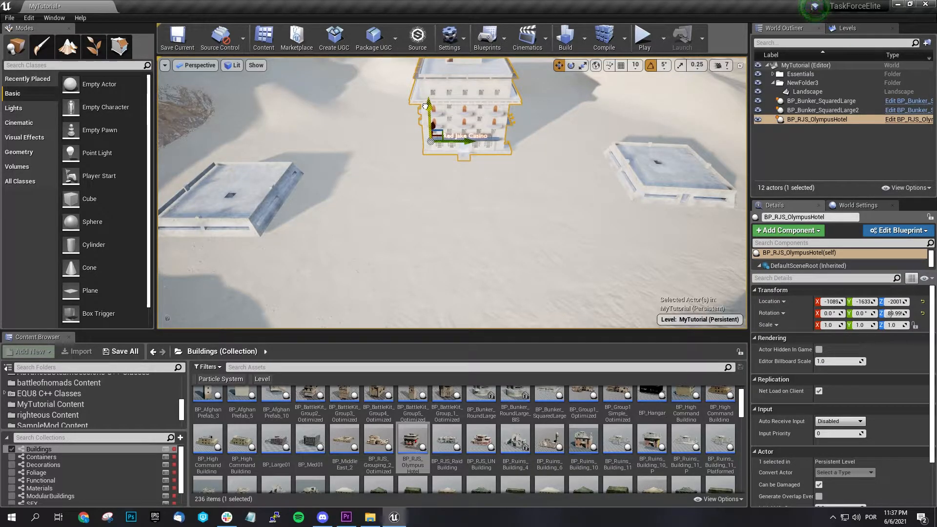
left_click(462, 224)
- Place BP_Ruins_Building_11, BP_Ruins_Building_11_P and BP_Ruins_Building_11_Platformed on the sand between the first bunker and the hotel
key("w")
mouse_move(462, 224)
right_mouse_down()
mouse_move(437, 222)
mouse_move(448, 213)
mouse_move(457, 225)
mouse_move(471, 219)
right_mouse_up()
key("s")
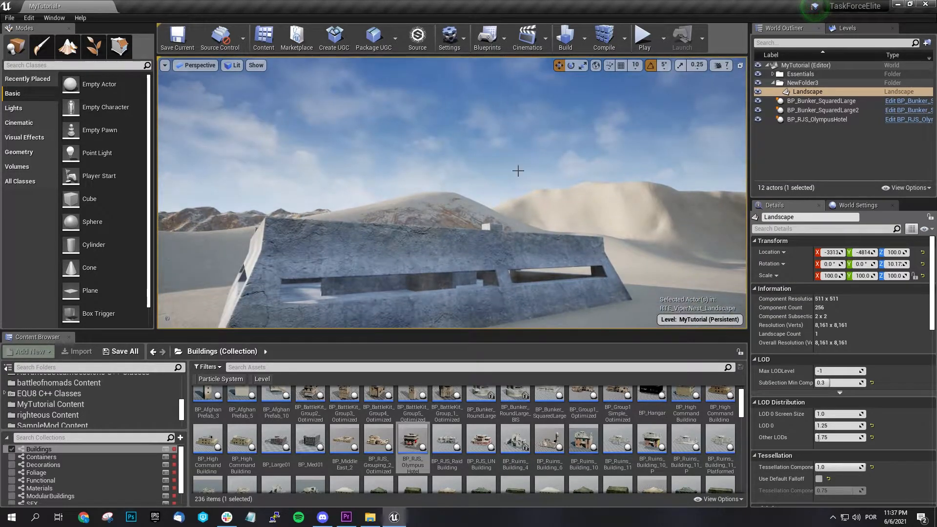
right_click_drag(668, 207, 558, 221)
key("w")
left_click(623, 451)
left_click_drag(623, 450, 409, 270)
left_click_drag(686, 444, 674, 250)
left_click_drag(708, 449, 613, 326)
right_click_drag(614, 312, 479, 332)
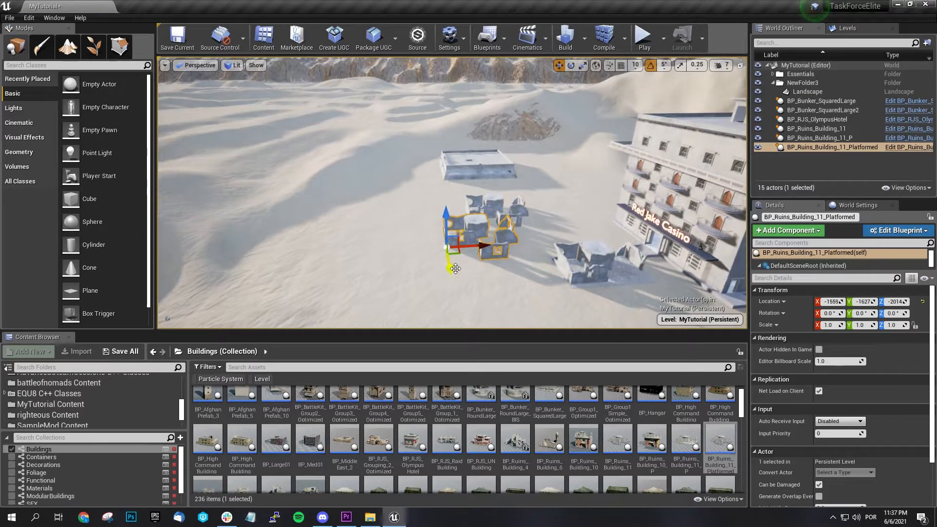
- Spread BP_Ruins_Building_11_P and BP_Ruins_Building_11_Platformed apart on the sand in front of the hotel
left_click(499, 315)
left_click(504, 267)
right_click_drag(432, 307, 395, 308)
left_click_drag(500, 293, 533, 315)
left_click(507, 313)
right_click_drag(508, 302, 688, 288)
left_click(490, 217)
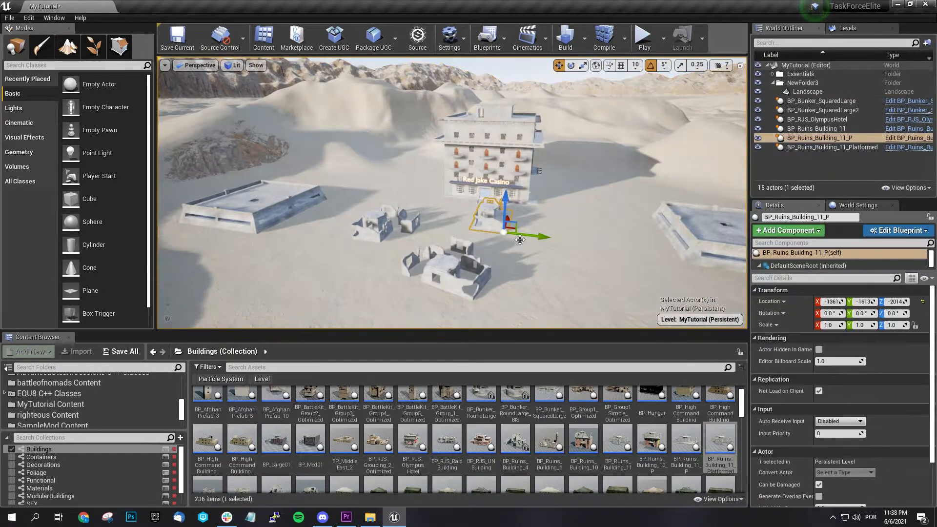
- Turn BP_Ruins_Building_11_Platformed to -75° about Z and settle it beside the other ruins
right_click_drag(500, 295, 489, 324)
left_click(480, 228)
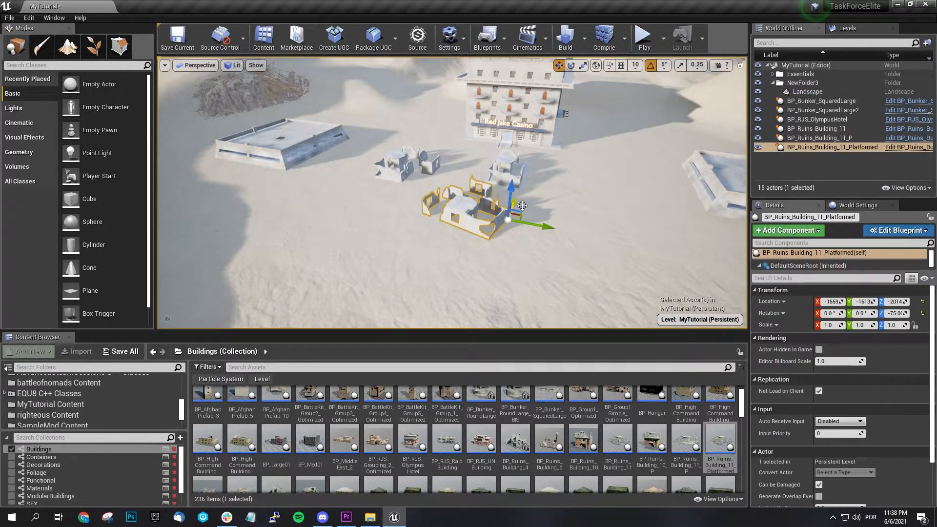
left_click(487, 266)
right_click_drag(487, 266, 507, 205)
right_click_drag(384, 229, 357, 228)
key("w")
key("s")
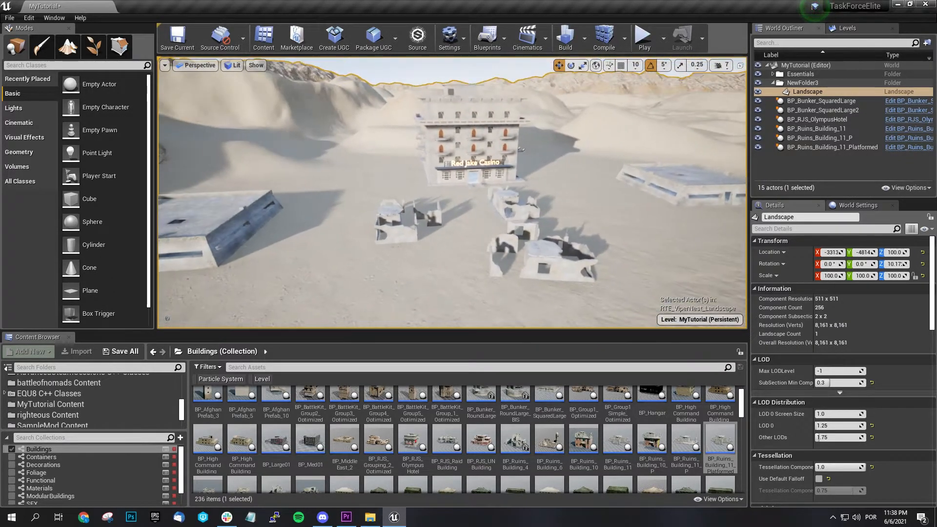
- Find BP_ElectricPole_2 in the Decorations collection and place it on the sand beside the first bunker
left_click(68, 465)
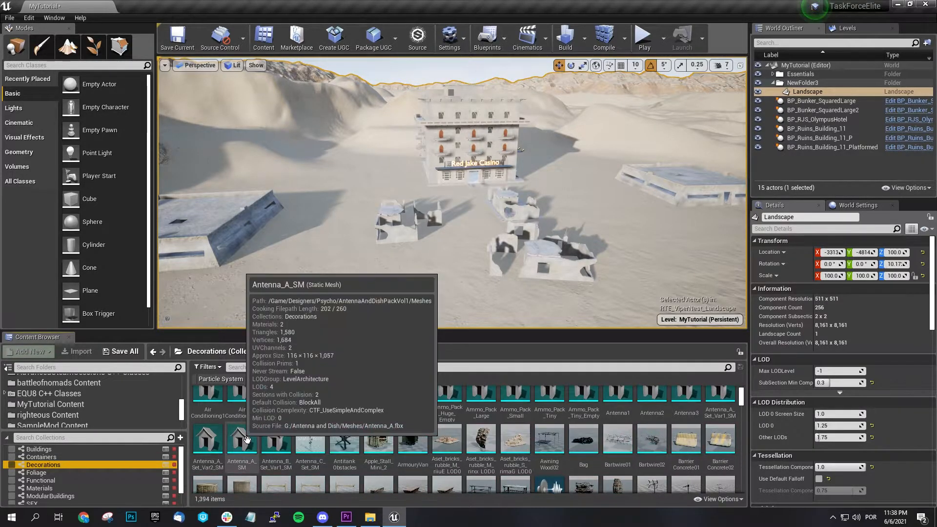
scroll(475, 453, "up", 2)
scroll(475, 453, "down", 3)
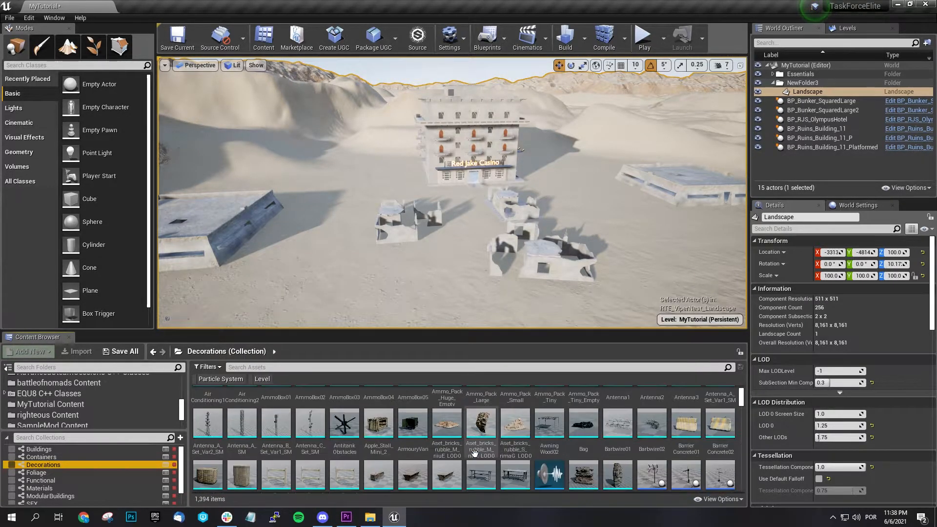
left_click_drag(489, 333, 489, 302)
scroll(460, 439, "down", 5)
scroll(460, 439, "down", 10)
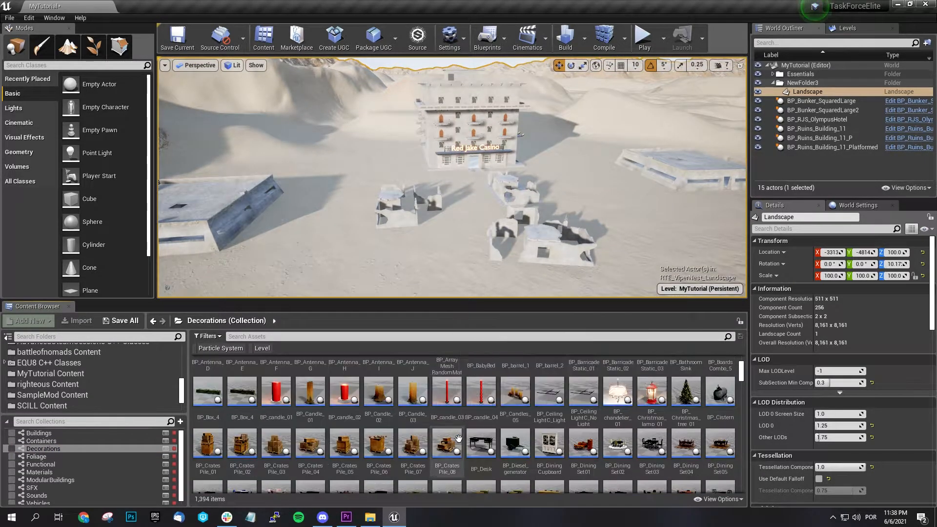
scroll(437, 442, "down", 2)
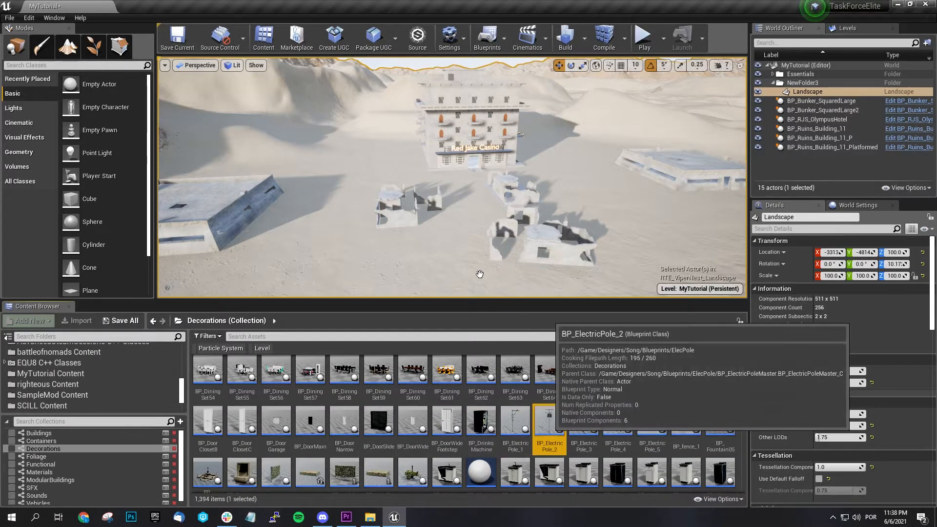
left_click_drag(549, 422, 424, 248)
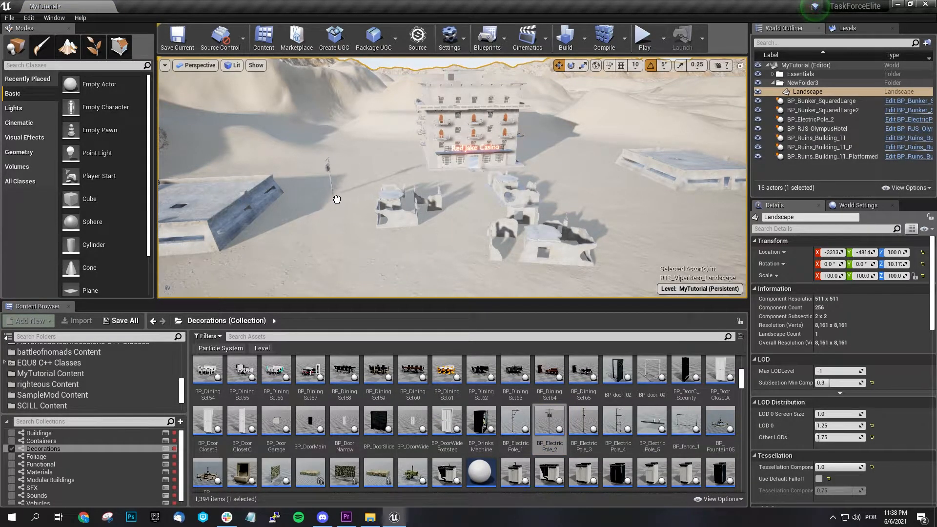
left_click(337, 199)
- Place BP_ElectricPole_4, BP_ElectricPole_3 and BP_ElectricPole_1 in a line across the sand from the ruins to the second bunker
left_click_drag(618, 422, 435, 193)
left_click_drag(585, 435, 547, 201)
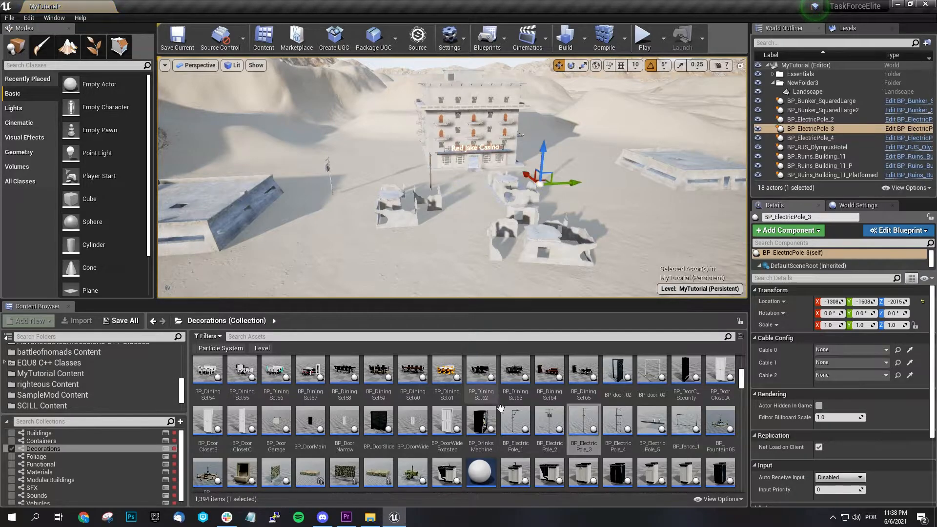
left_click_drag(515, 424, 597, 201)
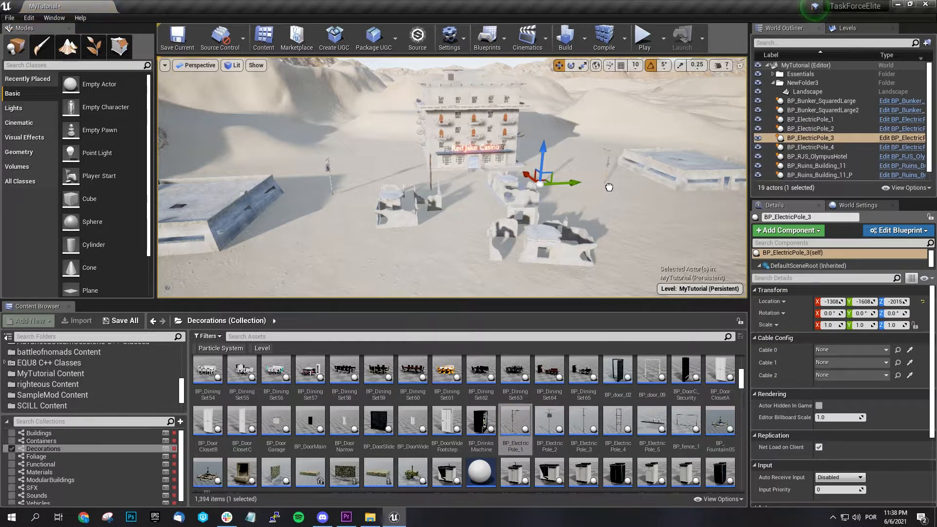
left_click(622, 203)
- Place BP_Fountain05_NoWater from the Decorations collection on the sand in front of the ruins
scroll(210, 454, "down", 1)
left_click_drag(211, 458, 454, 245)
left_click(414, 254)
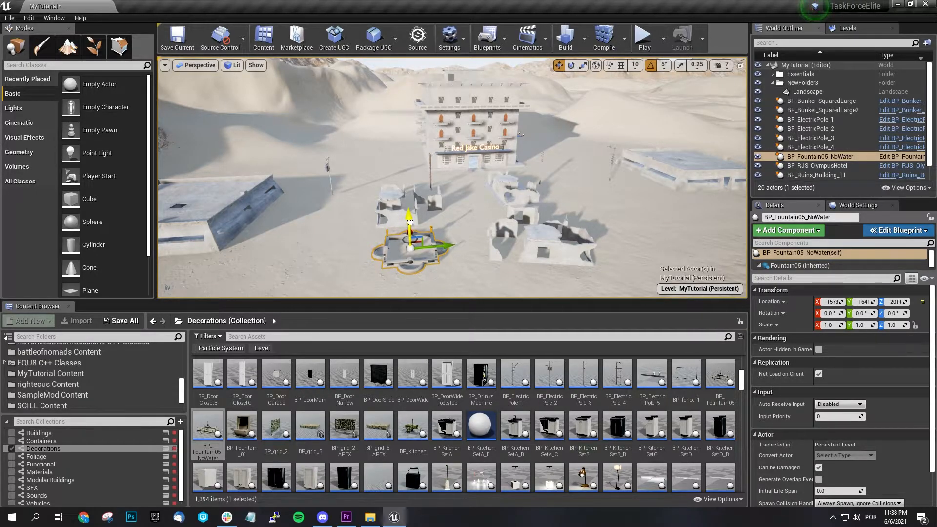
left_click(427, 162)
right_click_drag(427, 162, 408, 208)
key("w")
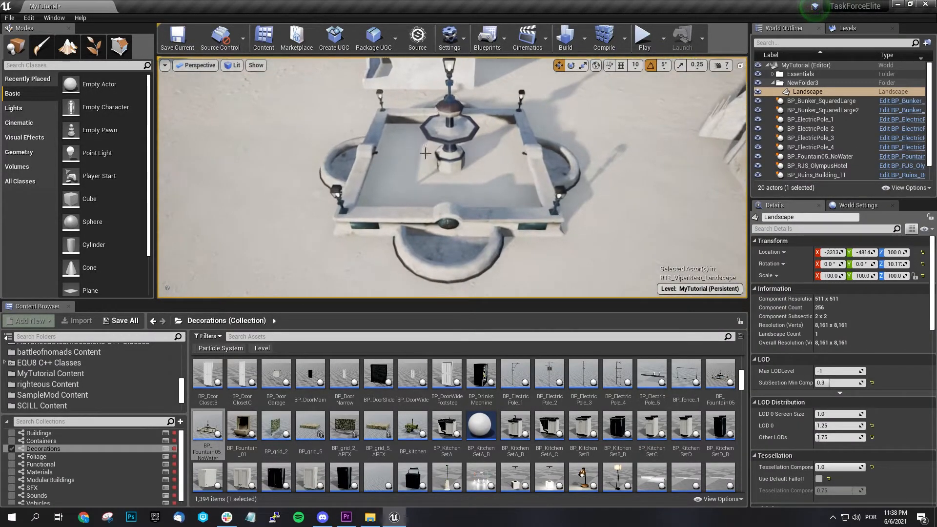
- Lower the fountain vertically so its base sits in the sand
left_click(446, 120)
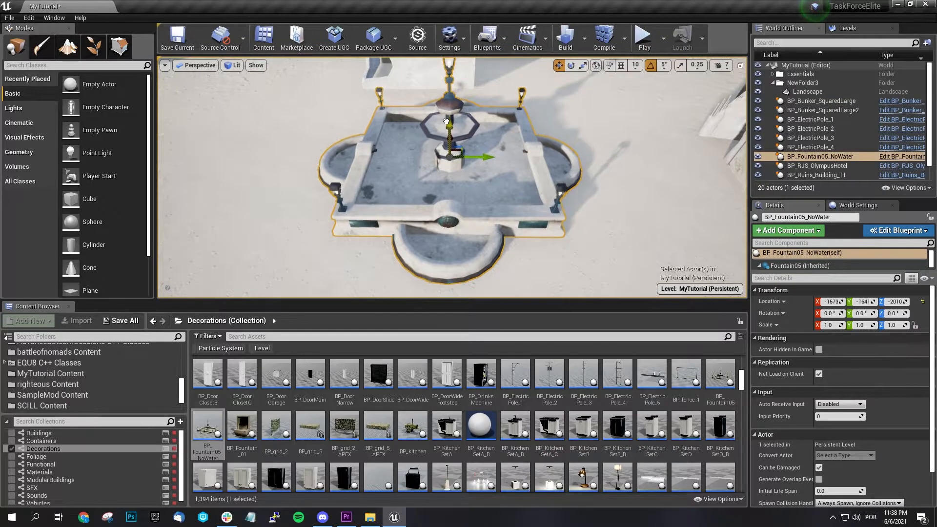
left_click_drag(446, 120, 447, 124)
left_click(577, 209)
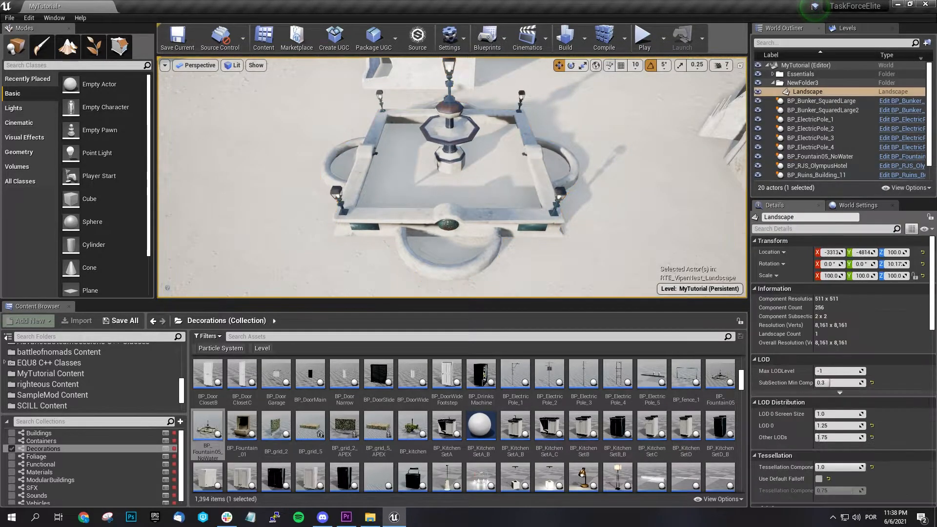
right_click_drag(577, 209, 582, 182)
key("s")
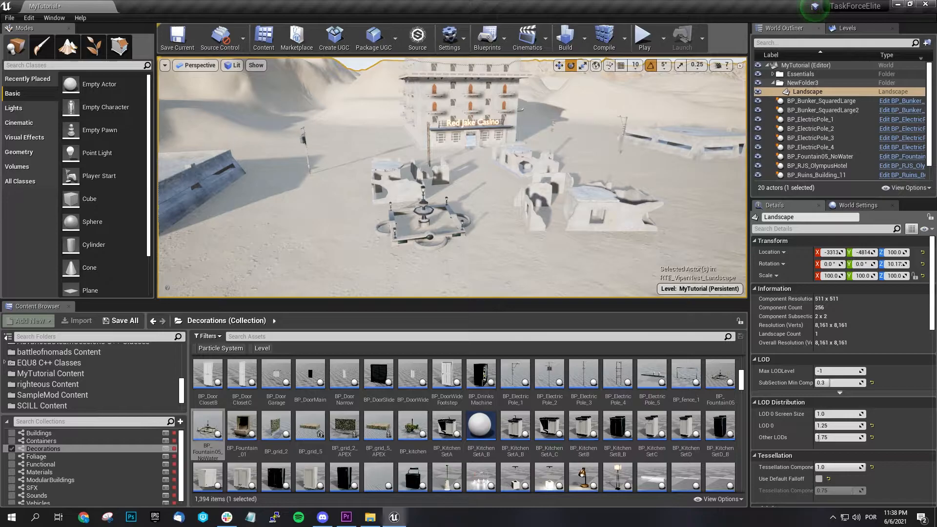
- Switch the fountain back to the move tool and readjust its height in the sand
left_click(427, 239)
key("w")
left_click_drag(418, 210, 425, 230)
left_click(502, 267)
key("a")
right_click_drag(501, 267, 537, 267)
key("d")
- Find SM_LSC_DD_PalmA in the Foliage collection and place it between the ruins behind the fountain
scroll(445, 374, "down", 6)
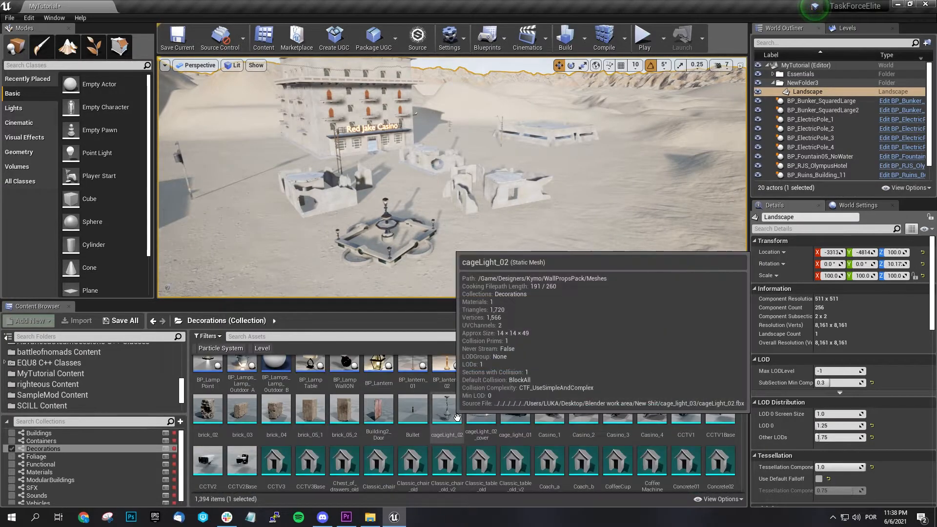
left_click(95, 456)
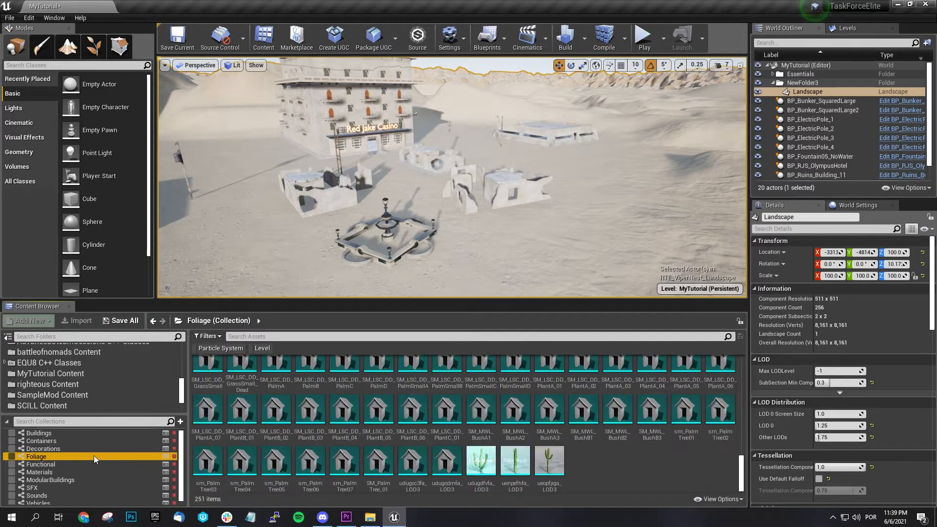
scroll(321, 389, "up", 2)
scroll(320, 389, "up", 2)
left_click(275, 466)
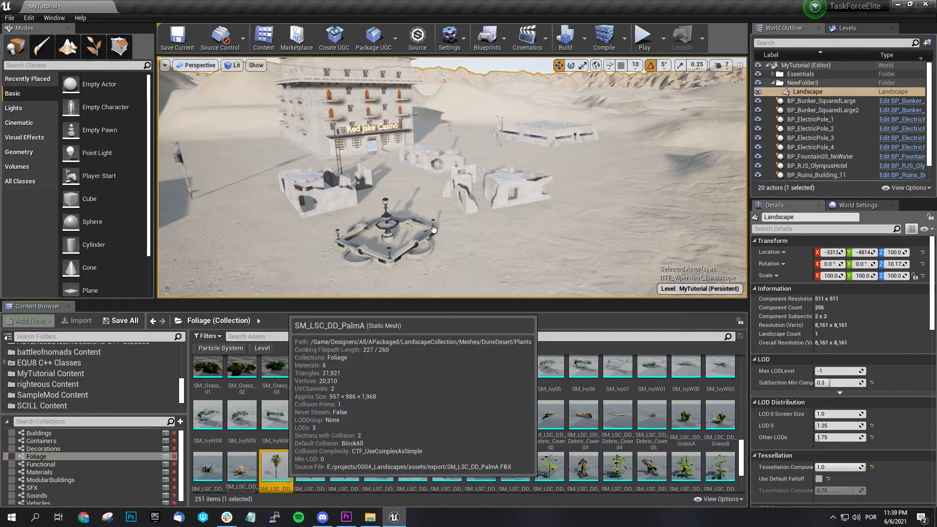
left_click_drag(420, 199, 417, 195)
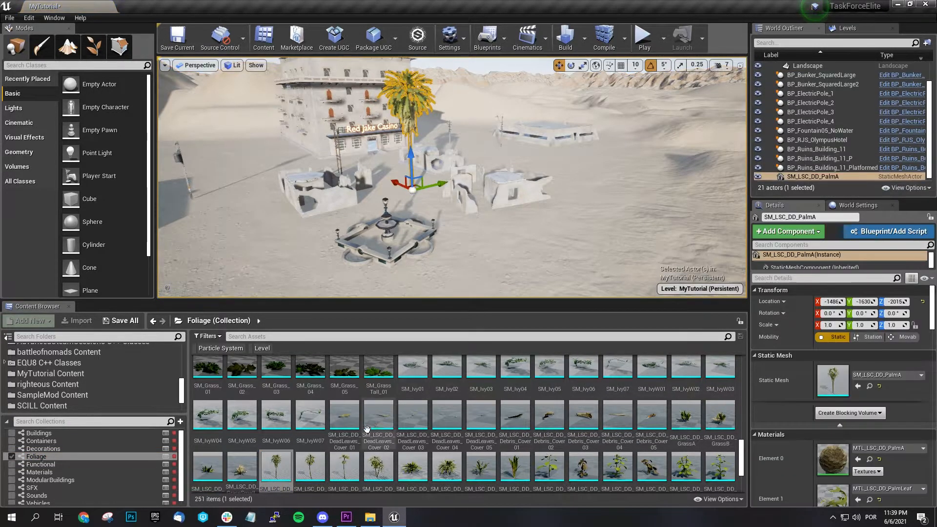
- Place two SM_LSC_DD_PalmD palms and a second SM_LSC_DD_PalmA around the fountain and ruins
left_click_drag(378, 466, 296, 249)
left_click_drag(276, 466, 252, 174)
left_click_drag(448, 473, 490, 219)
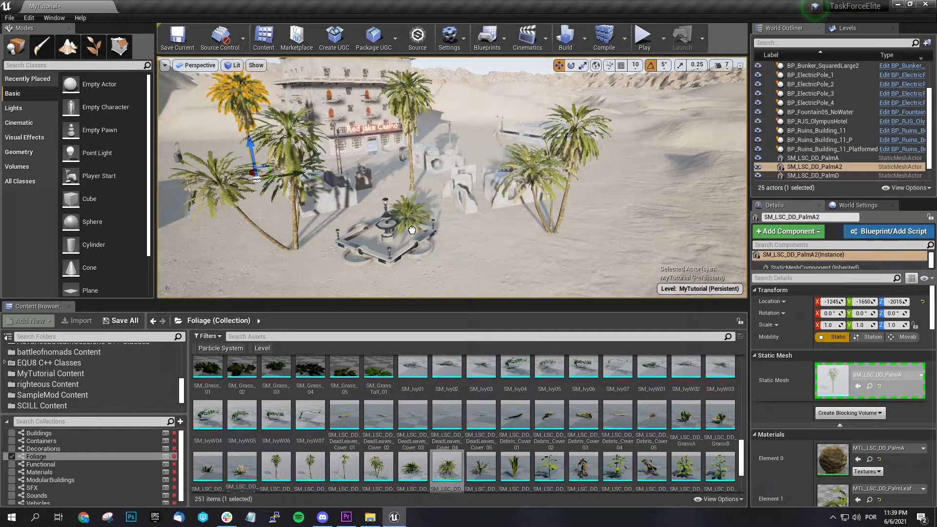
- Place SM_LSC_DD_PalmSmallB by the fountain, then shift it onto the adjacent sand and adjust its height
left_click_drag(417, 241, 417, 241)
left_click(495, 284)
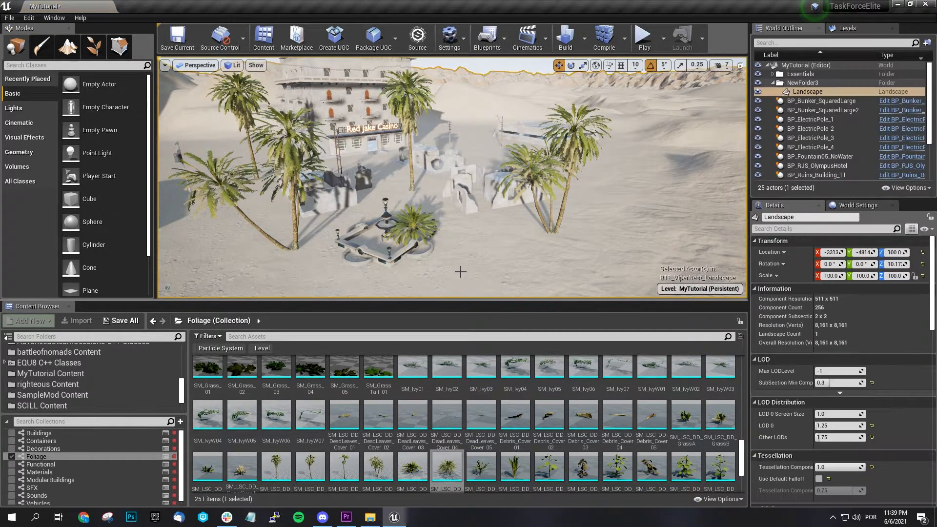
left_click(418, 227)
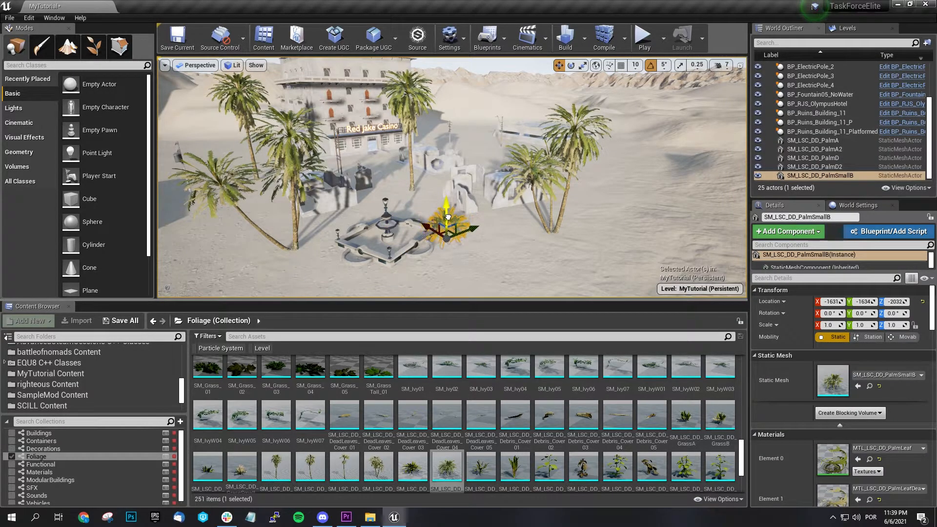
left_click(467, 287)
left_click(452, 222)
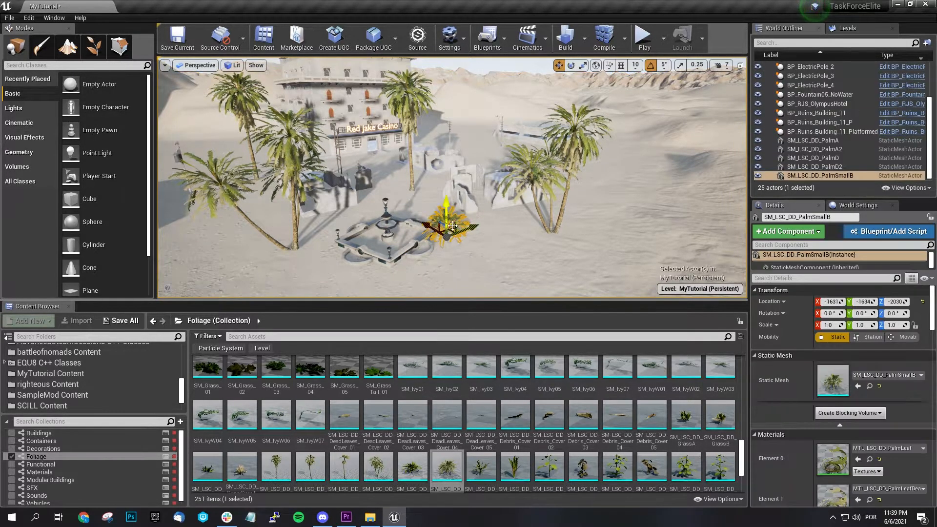
left_click(493, 261)
- Place the cactus udugdfvfa_LOD3 from the Foliage collection on the sand beside the hotel
right_click_drag(493, 261, 485, 282)
scroll(463, 418, "down", 2)
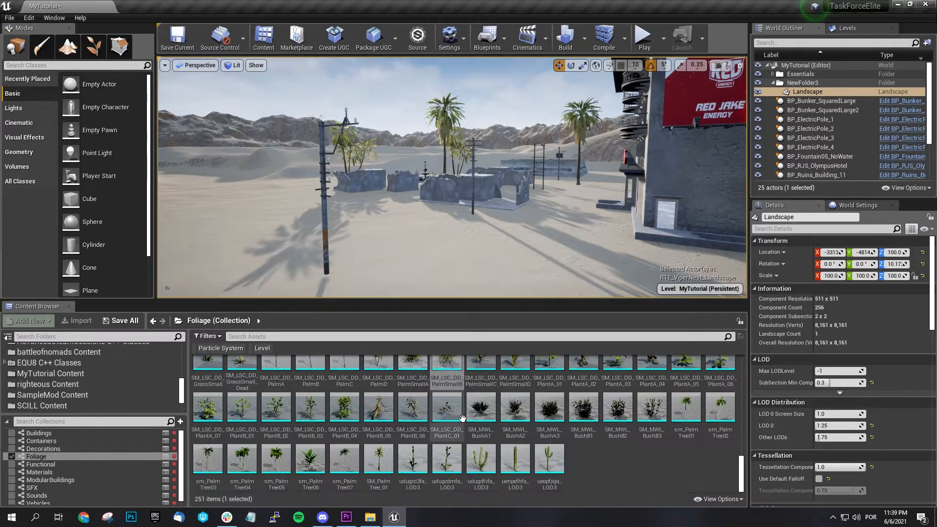
left_click(495, 468)
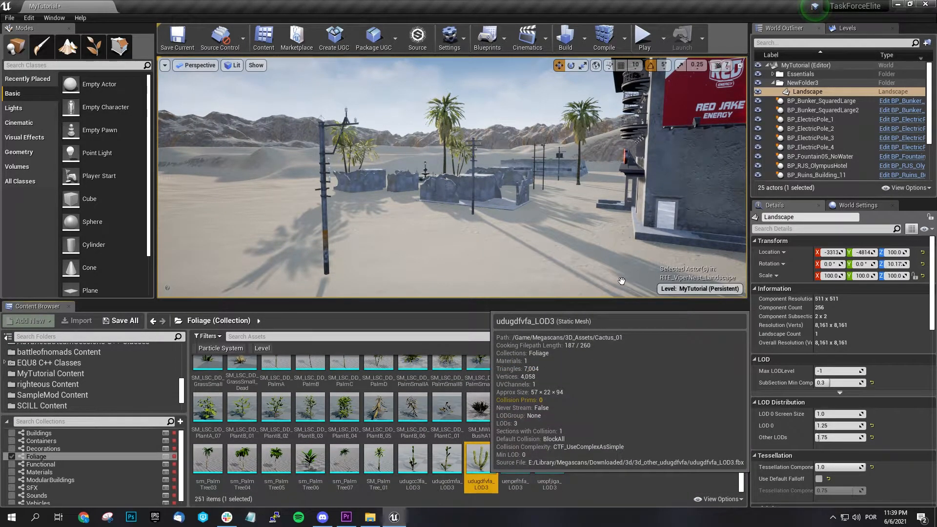
left_click_drag(621, 281, 615, 274)
key("ctrl+z")
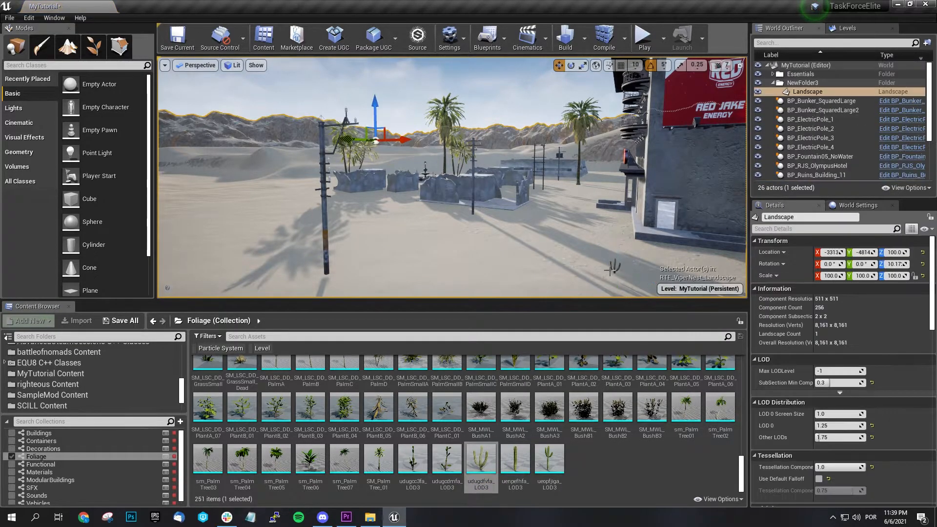
key("ctrl+y")
key("f")
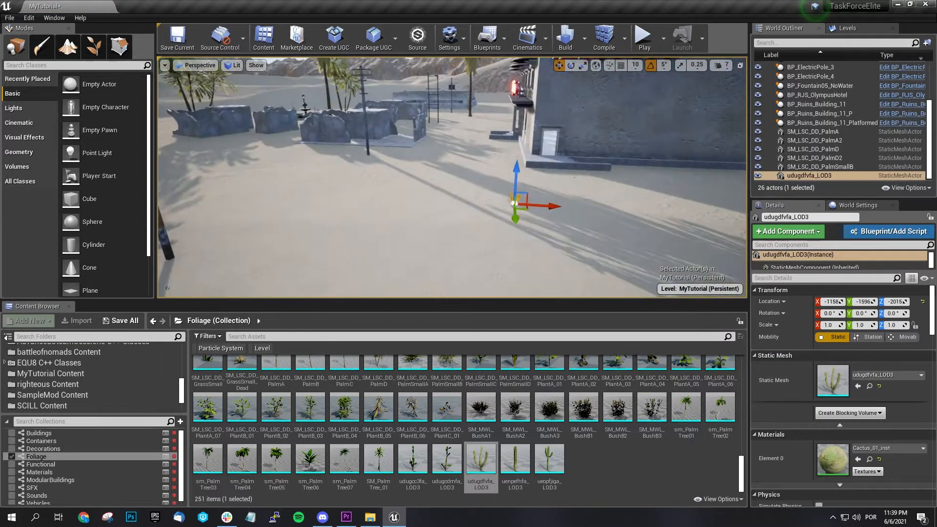
- Move the cactus farther along the sand beside the hotel's side wall
left_click_drag(495, 188, 623, 142)
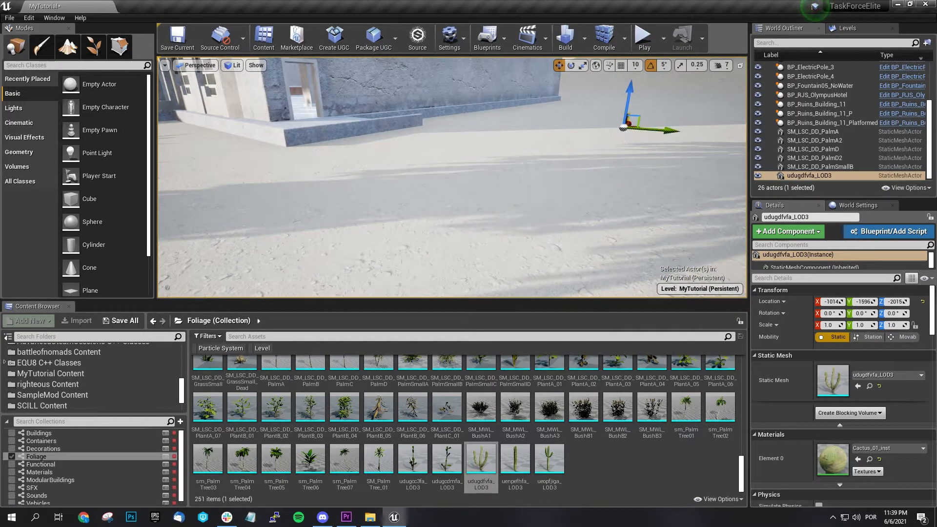
left_click(659, 162)
key("d")
right_click_drag(660, 162, 605, 183)
- Place sm_PalmTree01 next to the cactus and adjust its height so the trunk meets the sand
left_click_drag(690, 406, 557, 198)
left_click(576, 264)
right_click_drag(577, 264, 583, 236)
left_click(560, 215)
left_click_drag(552, 213, 551, 220)
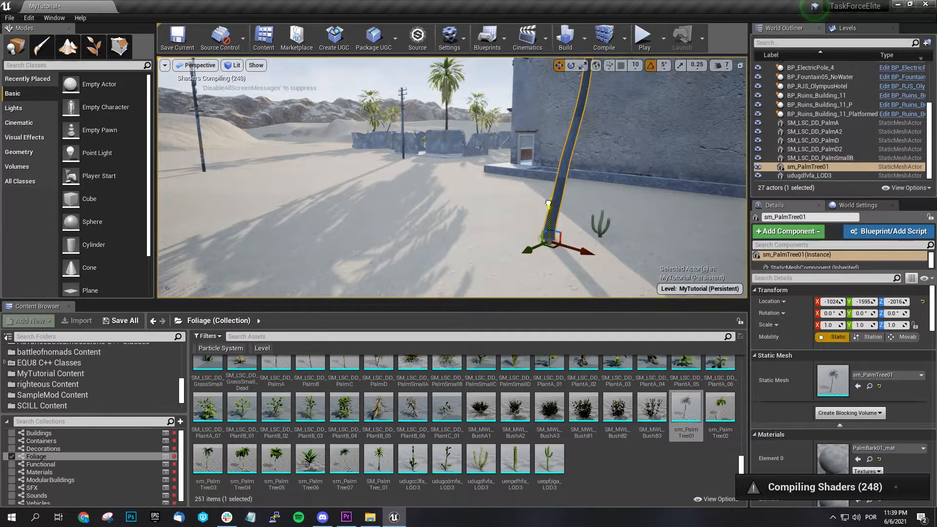
- Check how sm_PalmTree01 looks against the hotel wall and delete it
left_click(517, 232)
right_click_drag(517, 233, 510, 230)
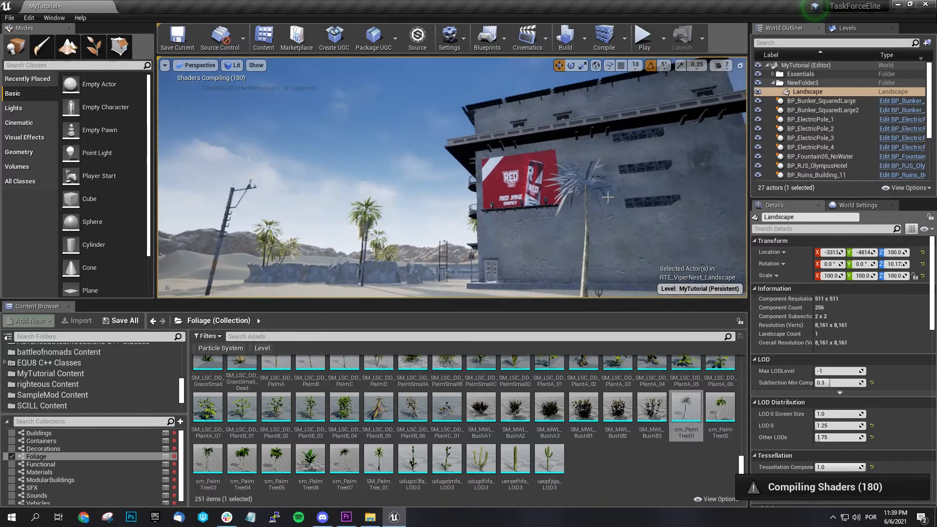
left_click(595, 194)
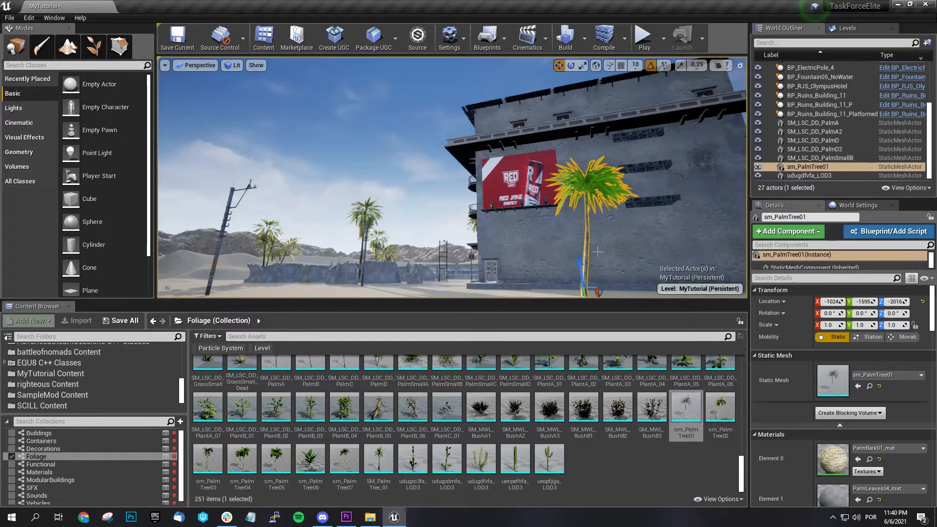
left_click(529, 267)
right_click_drag(529, 267, 539, 235)
key("w")
key("s")
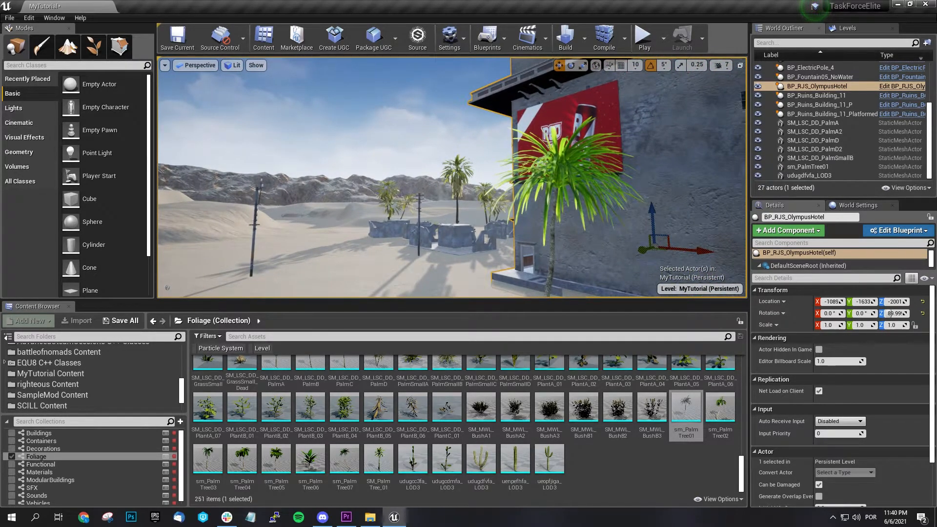
left_click(573, 184)
key("Delete")
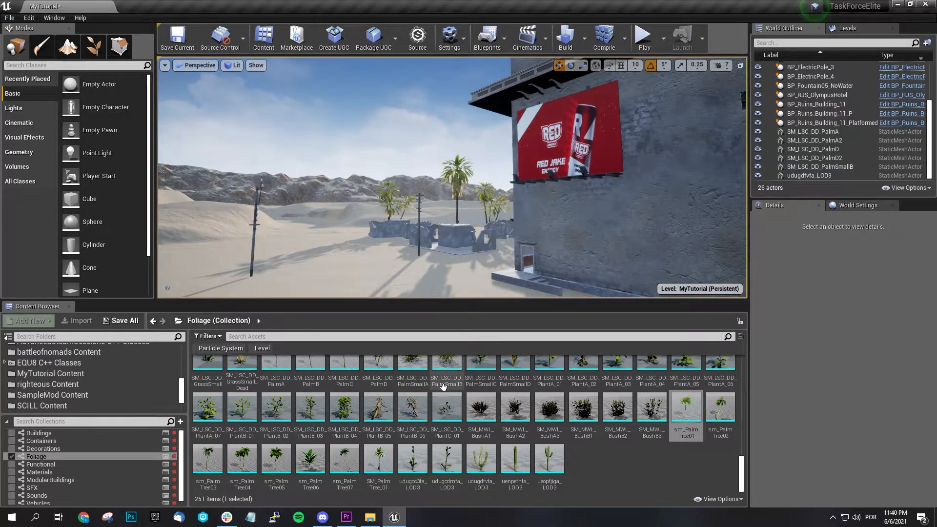
- Place another SM_LSC_DD_PalmA on the sand beside the hotel's billboard wall and turn on the viewport's game view
scroll(446, 373, "up", 2)
left_click_drag(276, 419, 446, 294)
left_click(561, 210)
right_click_drag(561, 210, 576, 244)
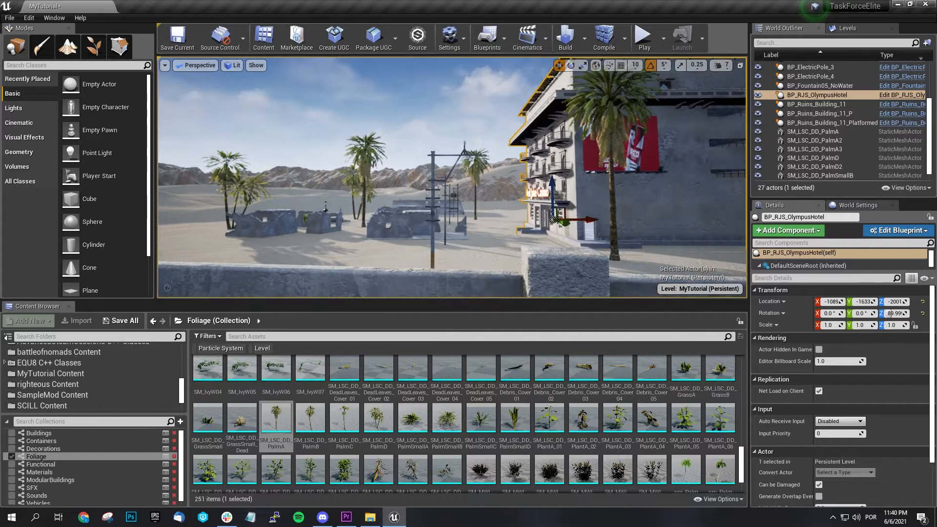
key("g")
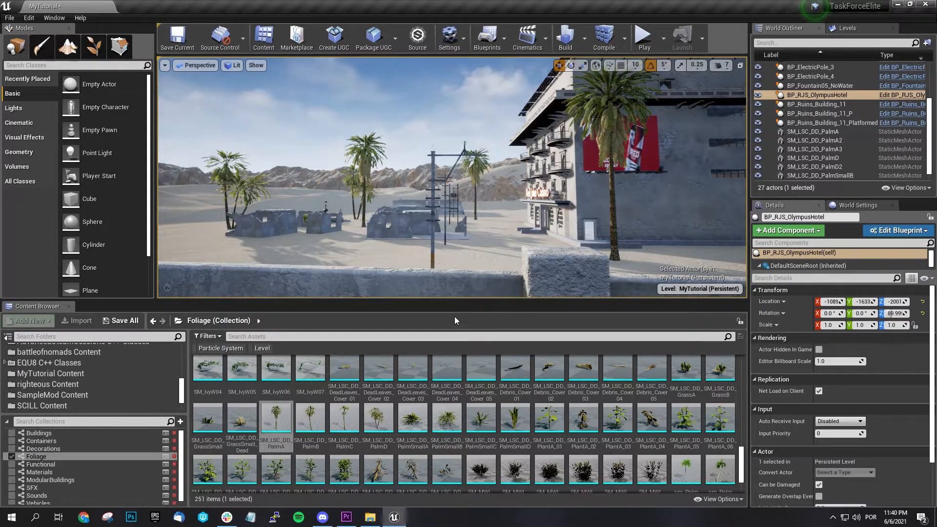
- Save all pending changes to the map
mouse_move(275, 276)
right_mouse_down()
mouse_move(336, 282)
mouse_move(253, 278)
mouse_move(312, 274)
mouse_move(273, 277)
right_mouse_up()
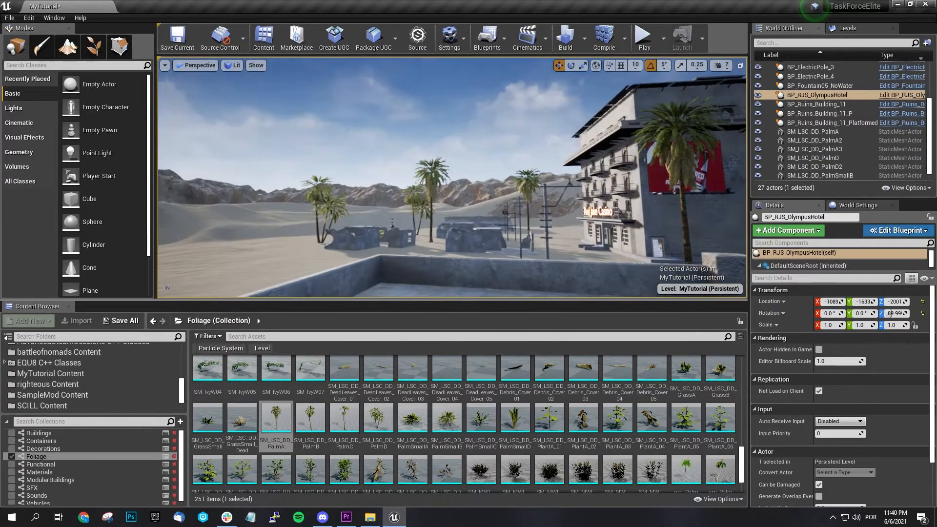
left_click(9, 18)
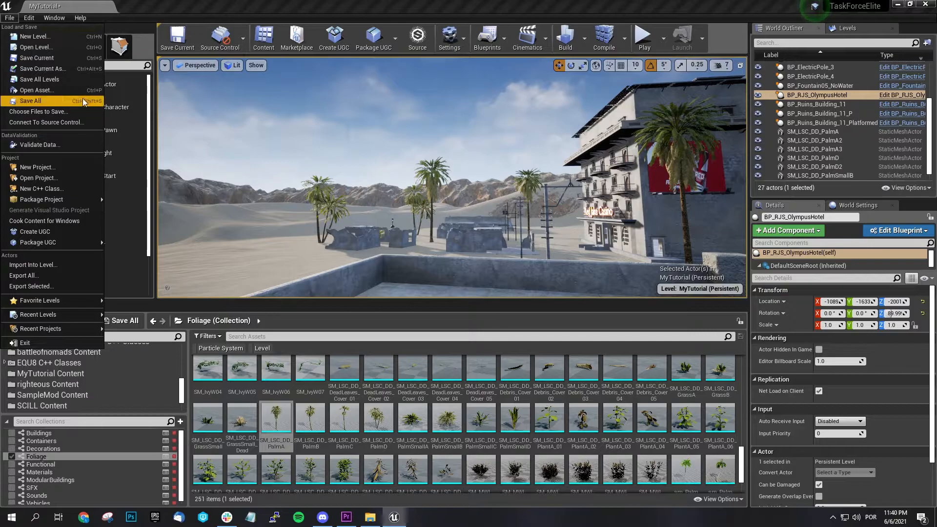
left_click(80, 99)
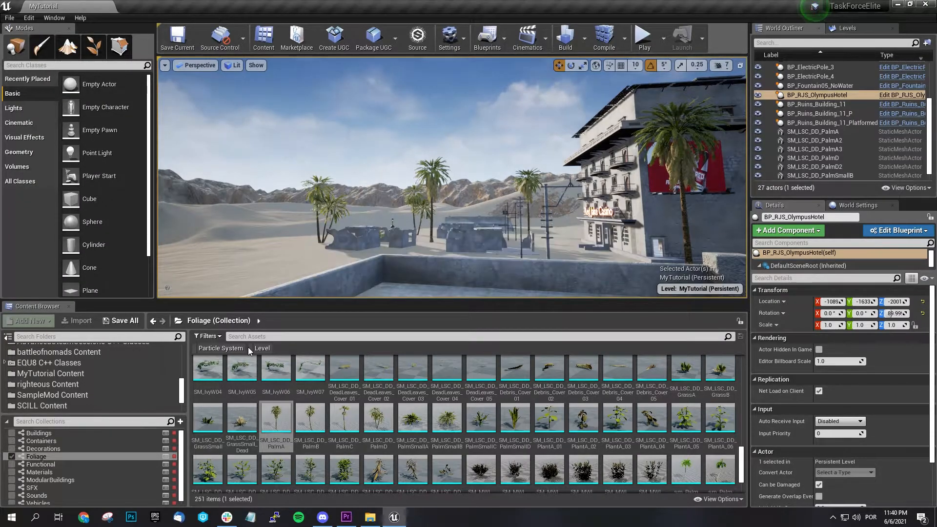
- Browse the SFX and Sounds collections and preview the 24943_wind_in_late_autumn_woods_loop-full_Cue sound
right_click_drag(303, 254, 381, 267)
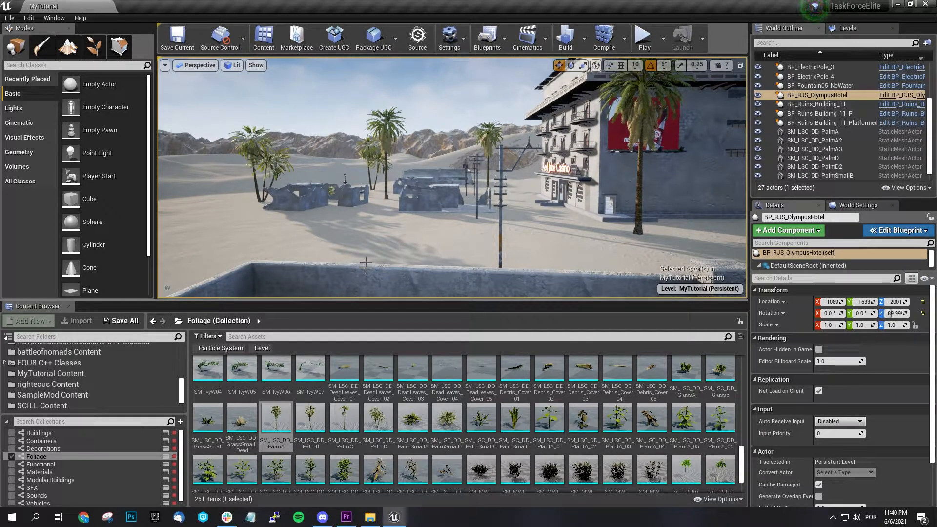
left_click(54, 490)
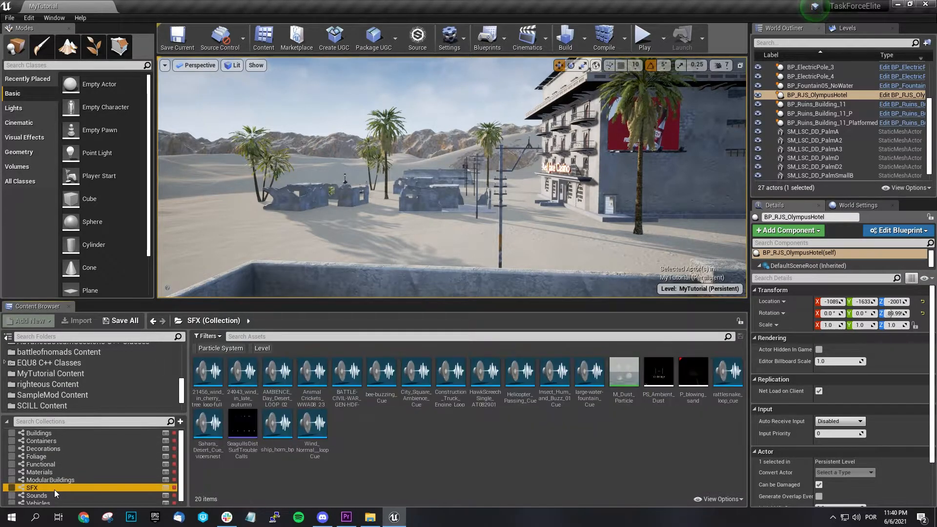
left_click(54, 495)
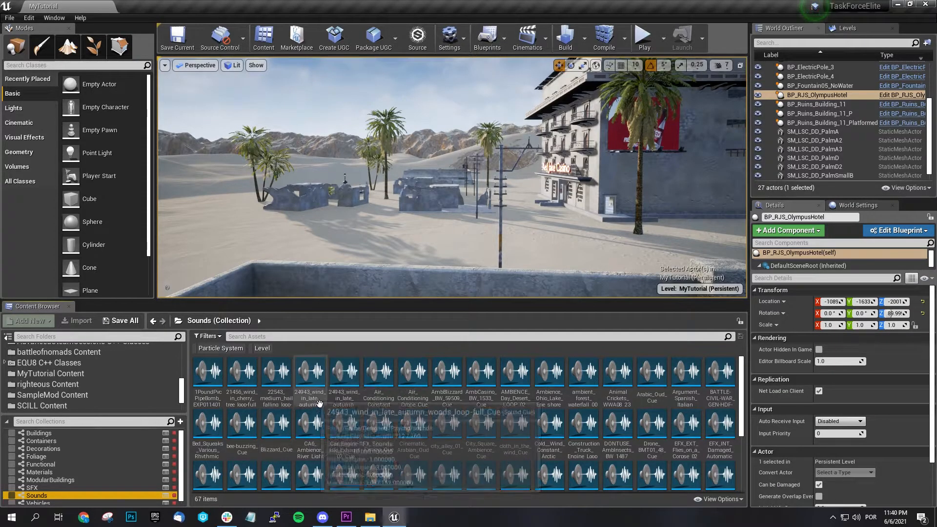
left_click(308, 376)
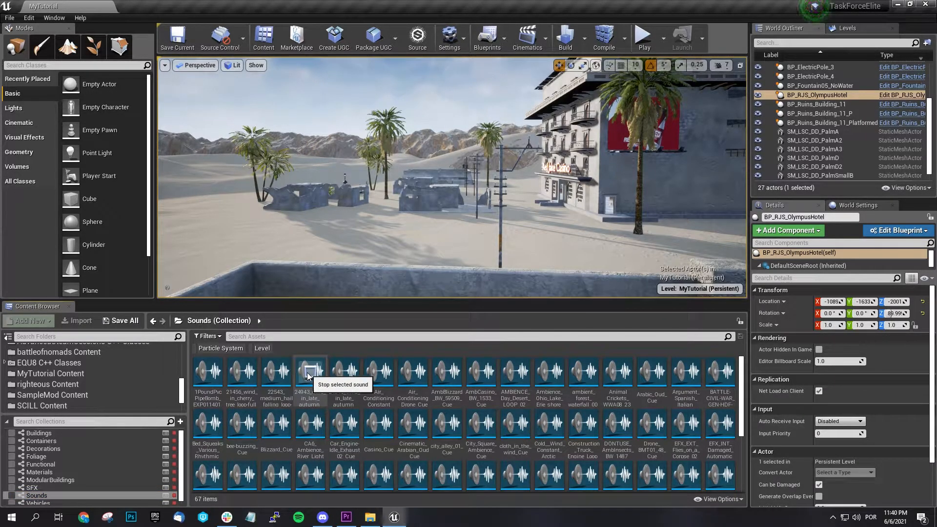
- Place the 24943_wind_in_late_autumn_woods_loop-full_Cue sound in the map near the hotel and raise it well above the ground
left_click_drag(312, 385, 393, 243)
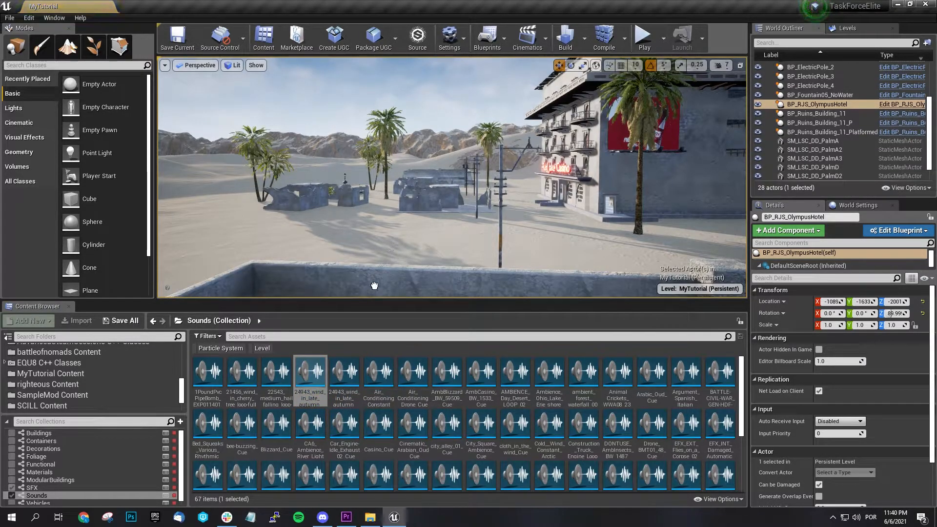
left_click_drag(379, 274, 378, 275)
left_click_drag(391, 194, 401, 127)
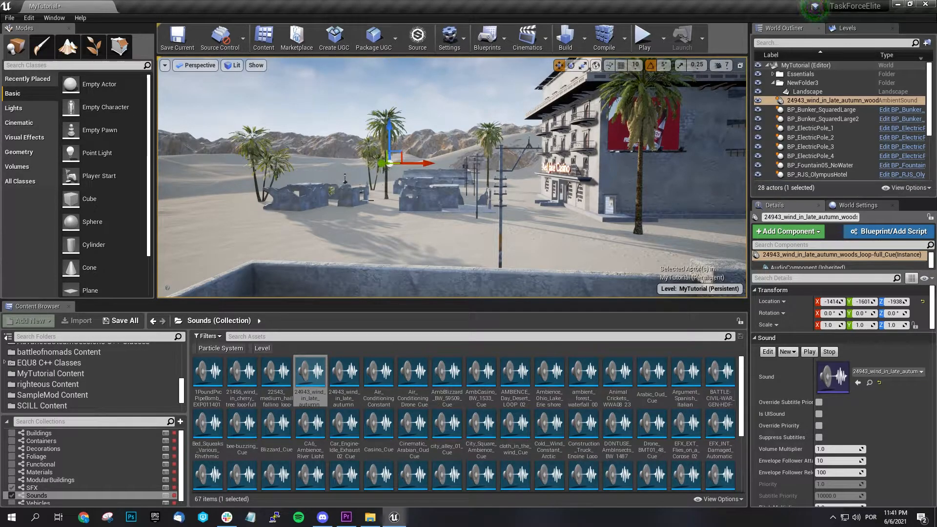
left_click_drag(396, 134, 393, 65)
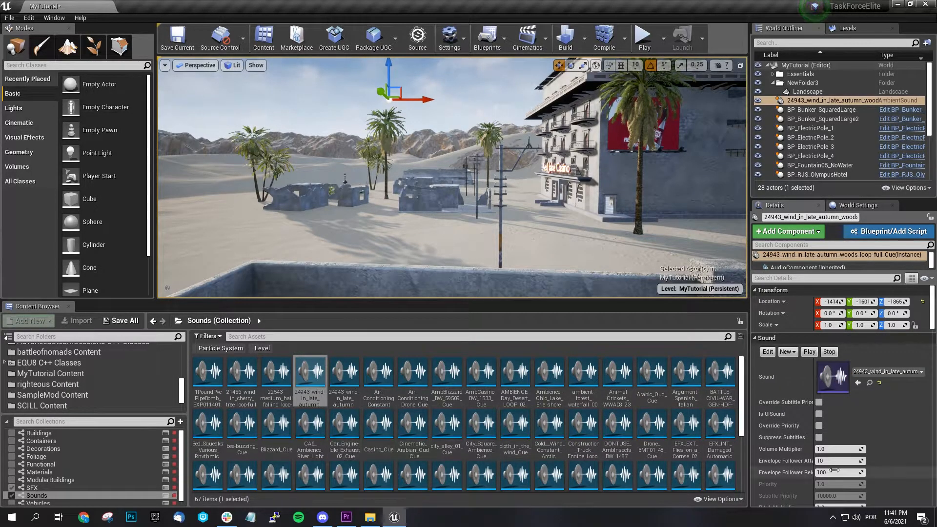
- Try overriding the attenuation on the wind ambient sound
scroll(898, 436, "down", 4)
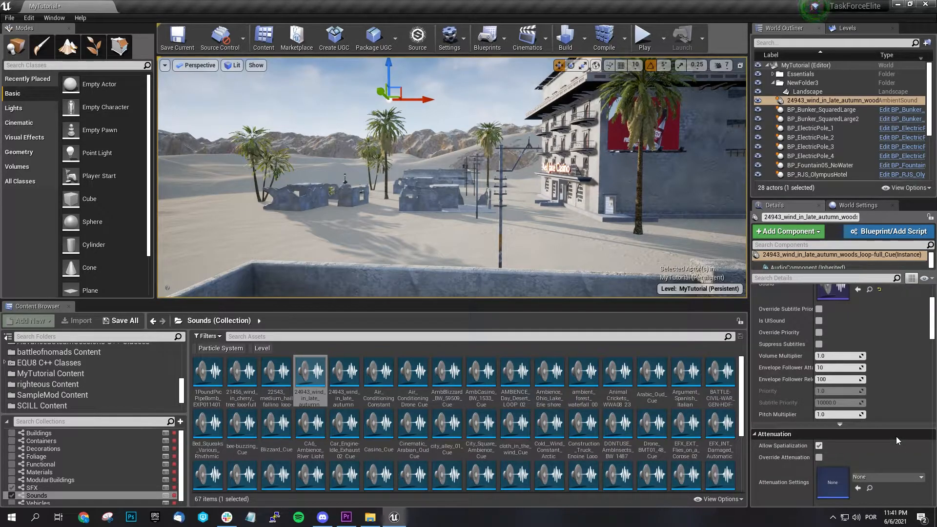
scroll(896, 436, "down", 4)
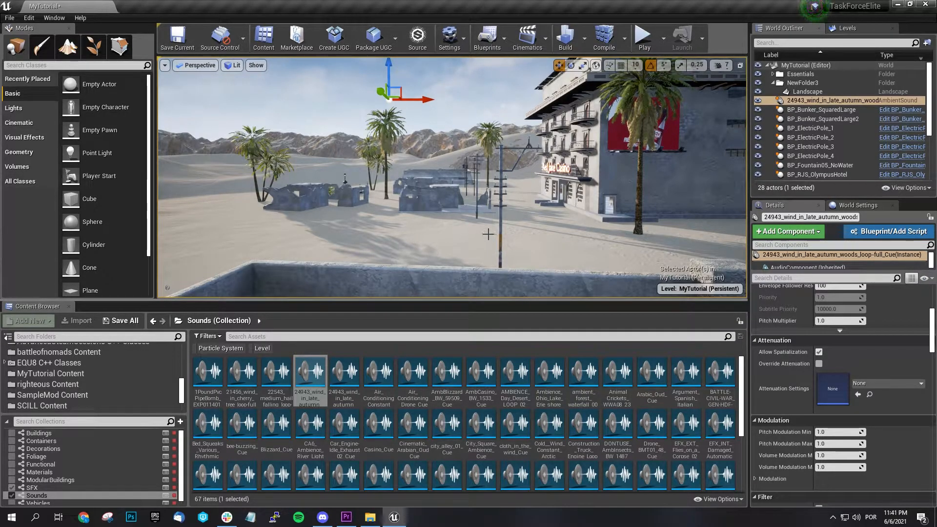
left_click(819, 364)
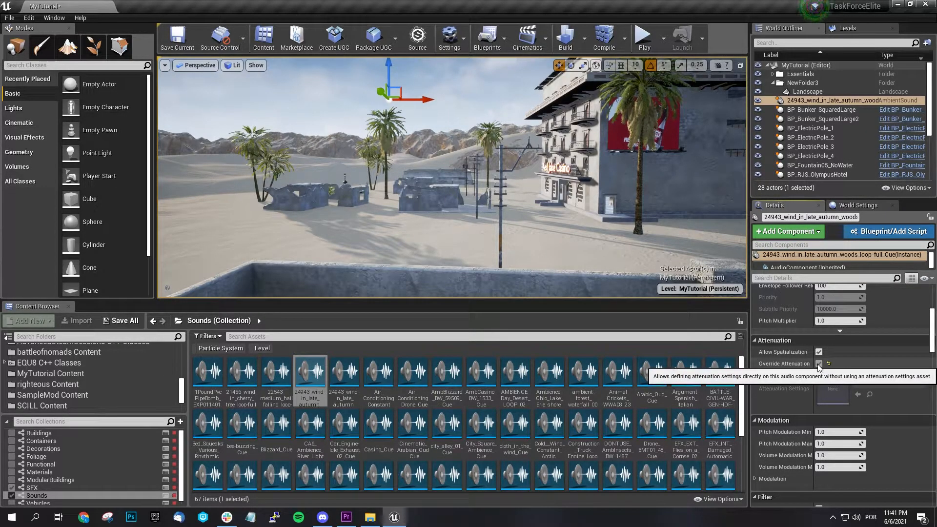
left_click(819, 364)
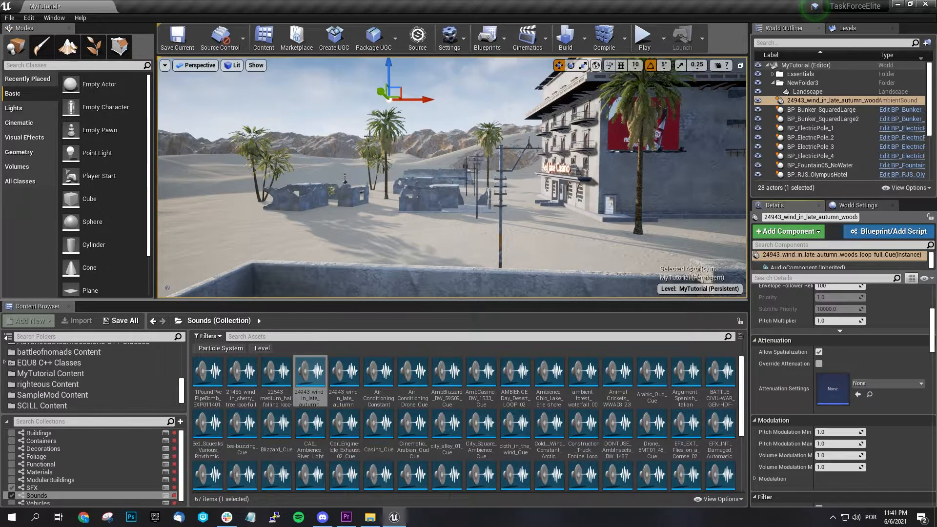
- Look through the wind ambient sound's properties, from Sound and Attenuation down to Rendering, Replication and Actor
scroll(795, 413, "down", 10)
scroll(819, 476, "up", 10)
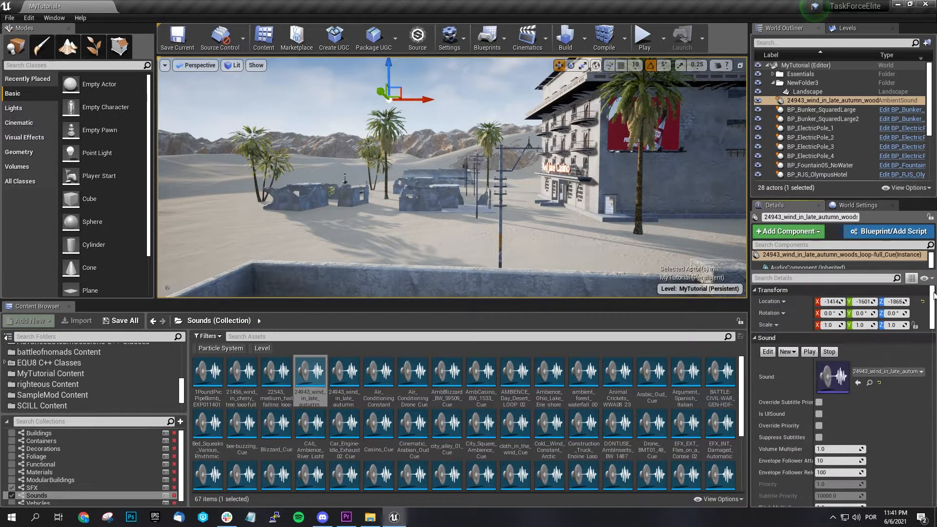
left_click_drag(850, 277, 850, 301)
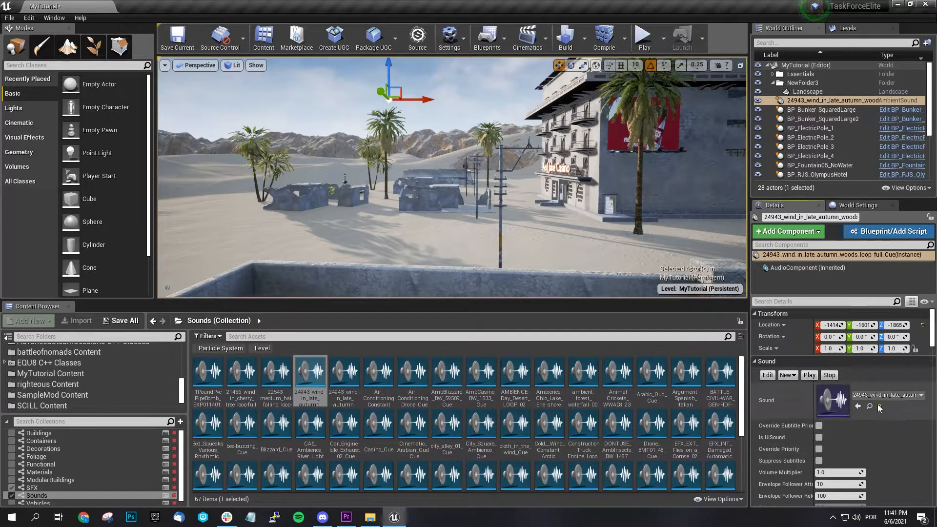
scroll(909, 417, "down", 2)
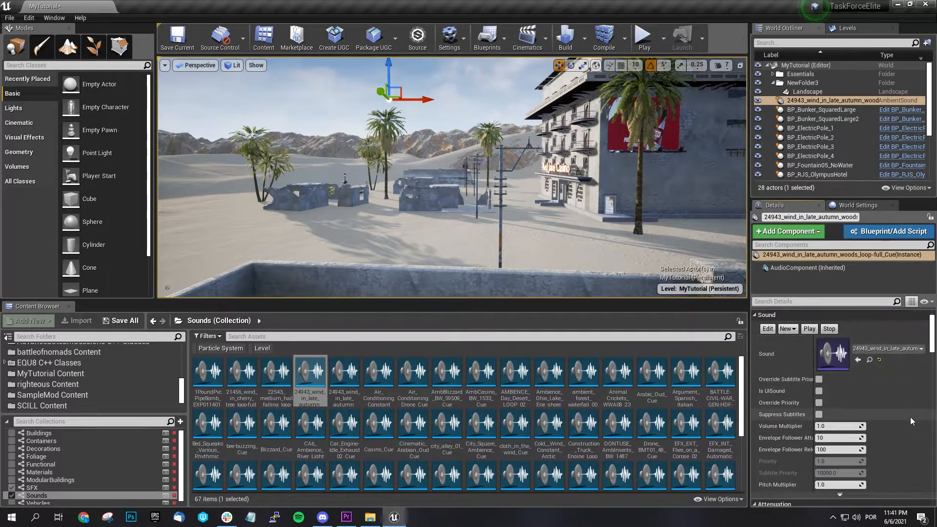
scroll(909, 416, "down", 8)
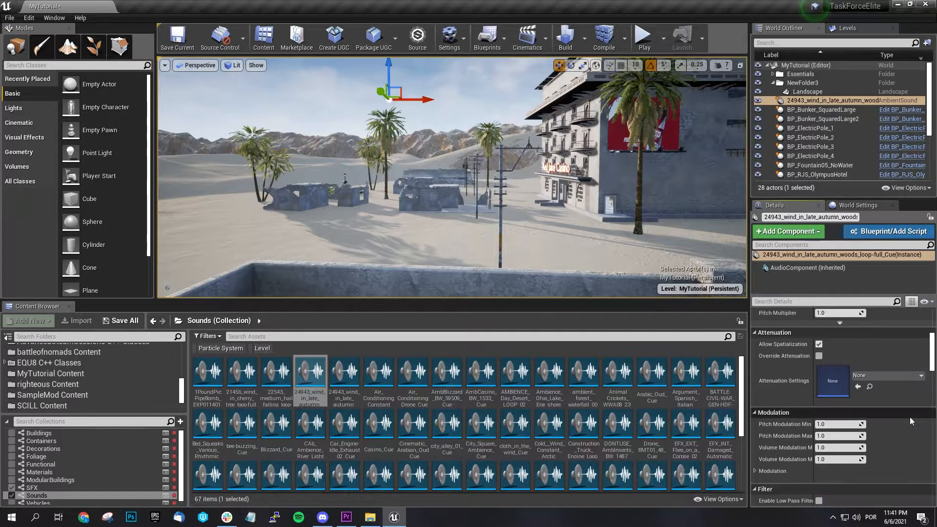
scroll(910, 416, "down", 10)
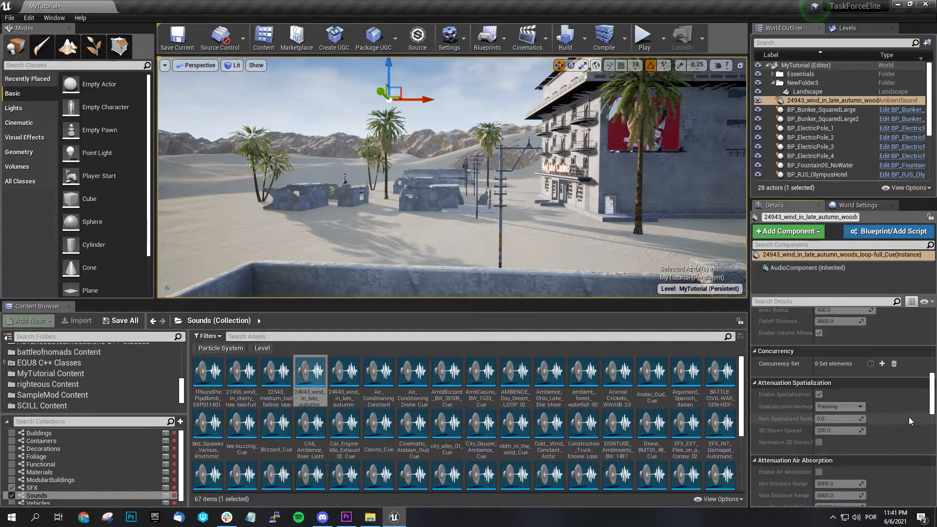
scroll(908, 420, "down", 10)
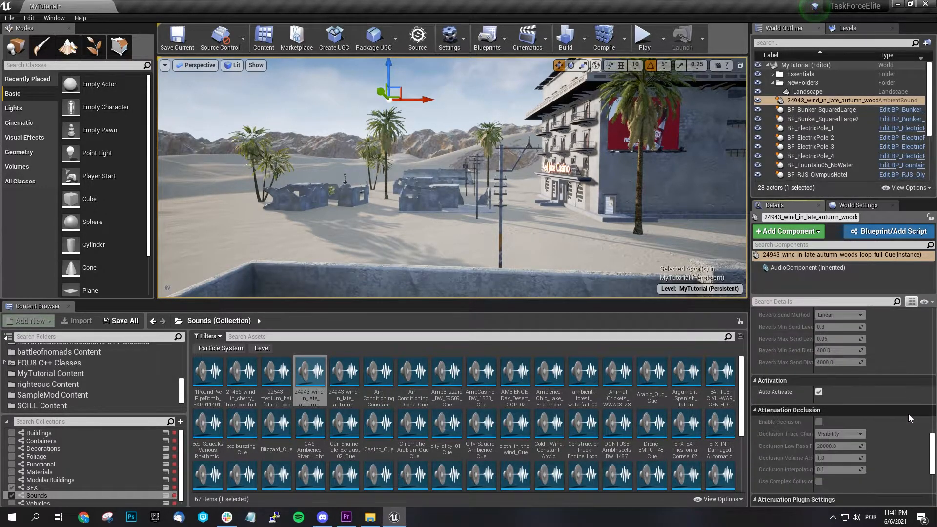
scroll(908, 413, "down", 3)
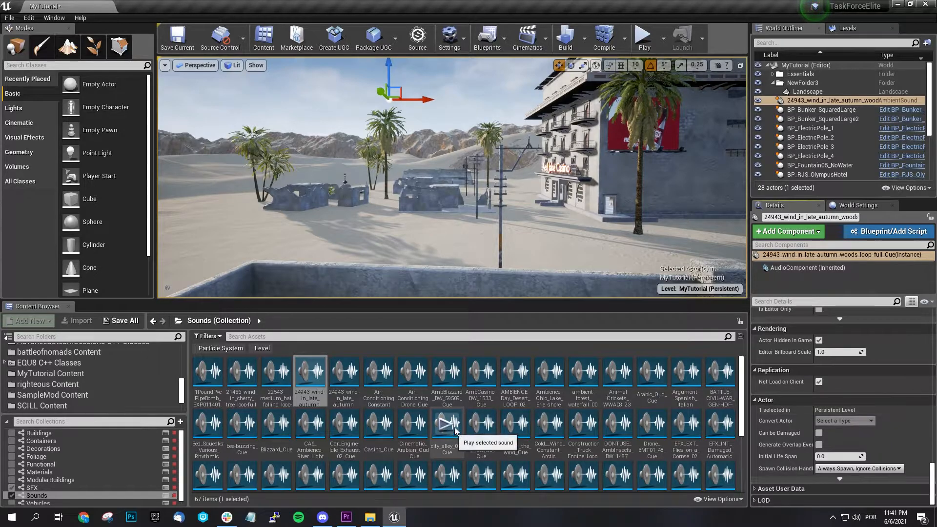
- Browse the whole Sounds collection and preview the 22543_medium_hail sound
scroll(453, 431, "down", 2)
scroll(452, 431, "down", 1)
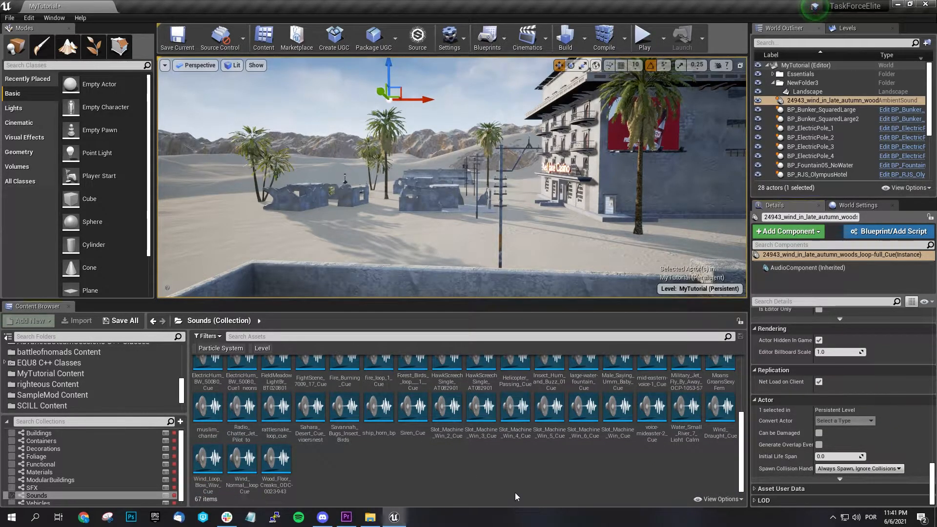
scroll(441, 479, "up", 1)
scroll(440, 478, "up", 2)
scroll(445, 485, "up", 2)
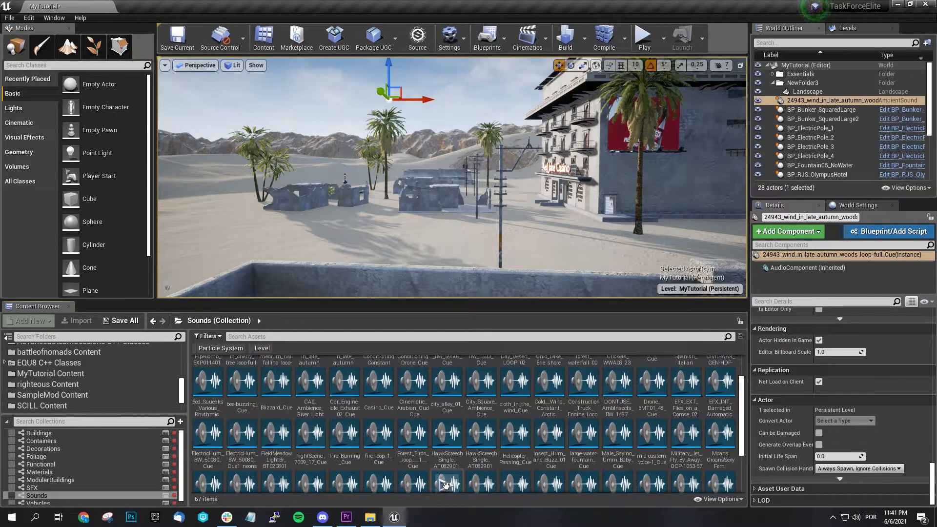
scroll(446, 485, "up", 3)
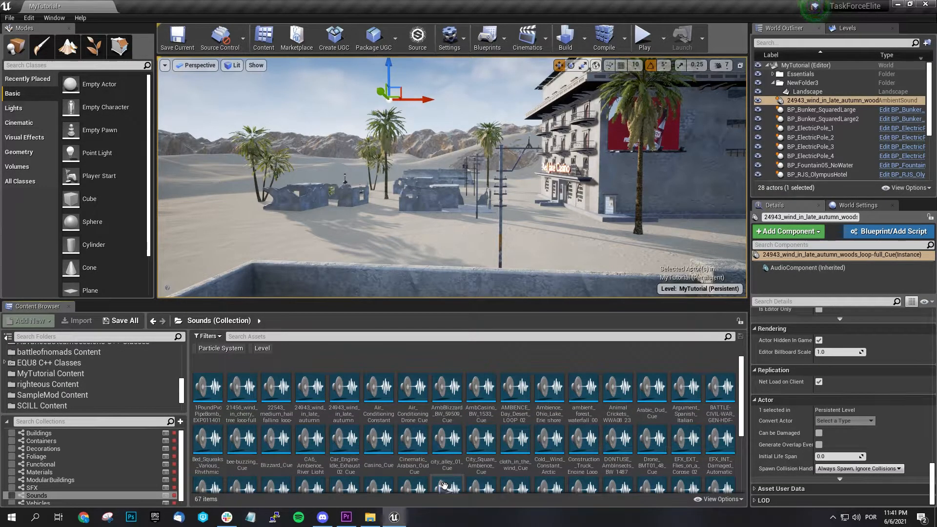
mouse_move(279, 392)
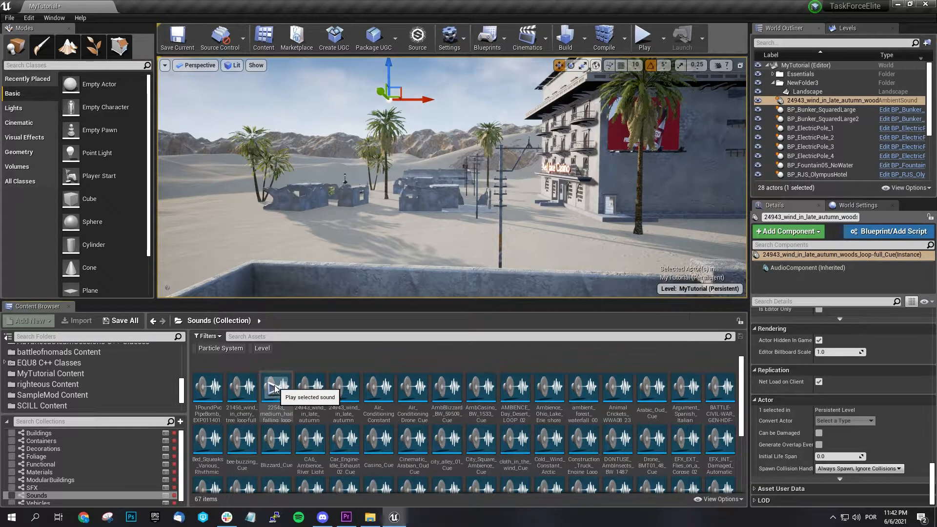
scroll(275, 389, "down", 1)
left_click(278, 375)
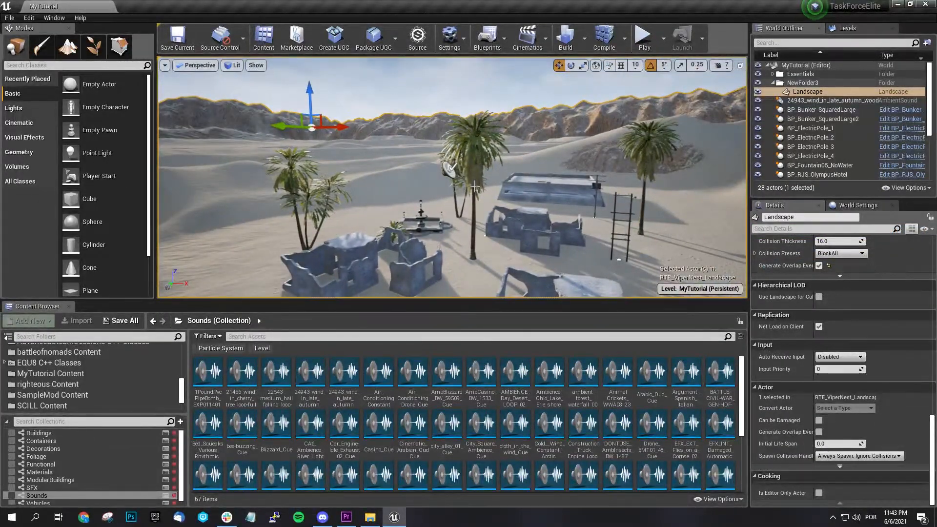
- Select the wind ambient sound in the scene and look over the hotel, ruins and bunkers from above
left_click(450, 168)
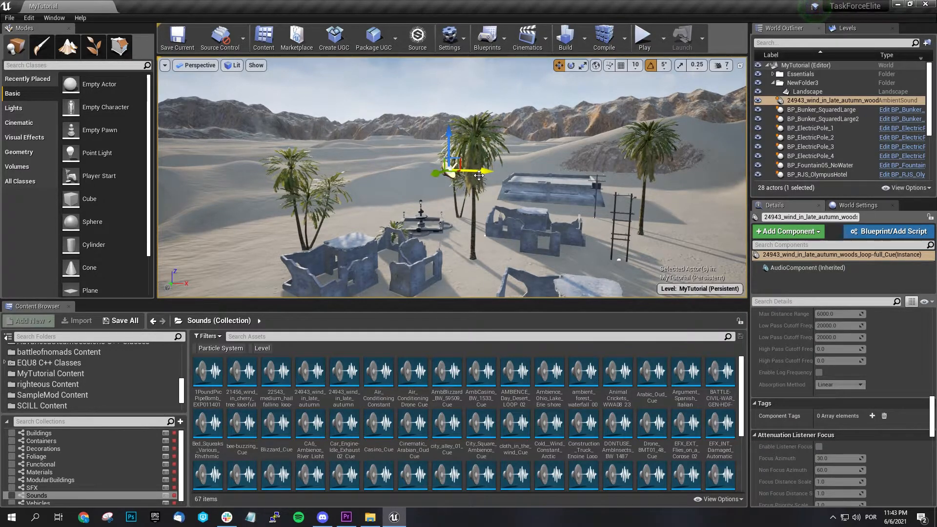
key("s")
right_click_drag(470, 169, 529, 195)
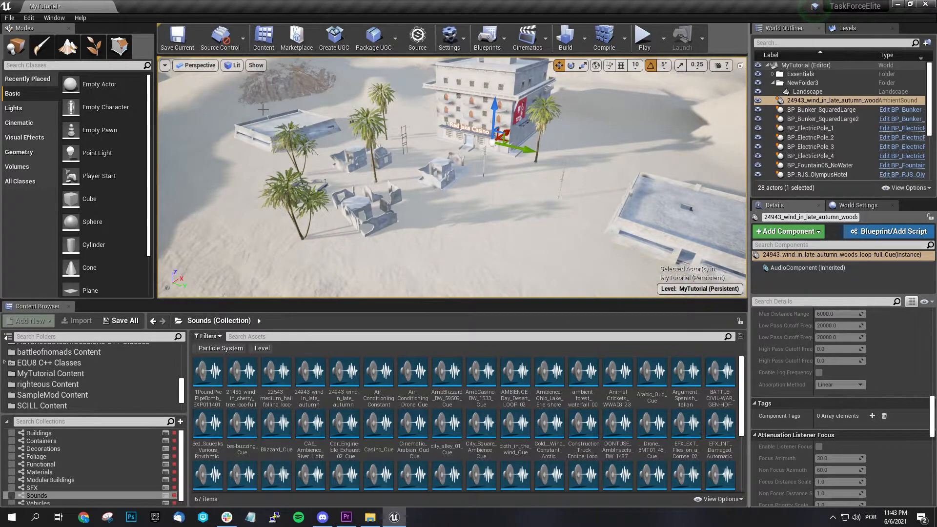
right_click_drag(284, 209, 309, 196)
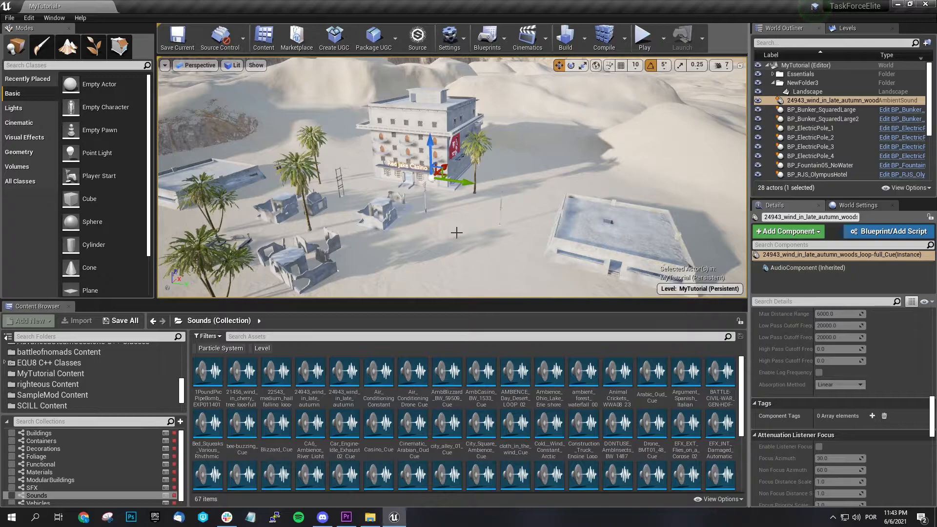
right_click_drag(452, 178, 414, 178)
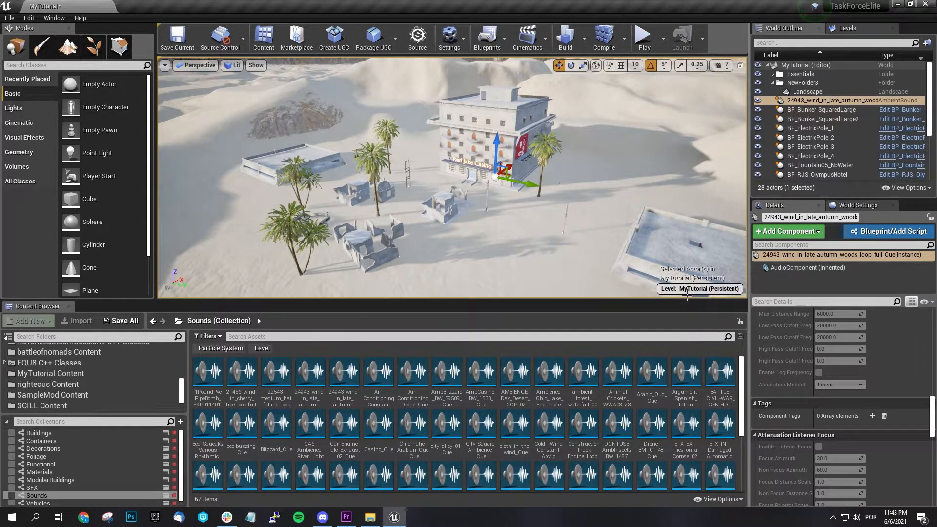
- Make the sublevel Sub_MyTutorial_TKOTH the current level for editing
left_click(848, 28)
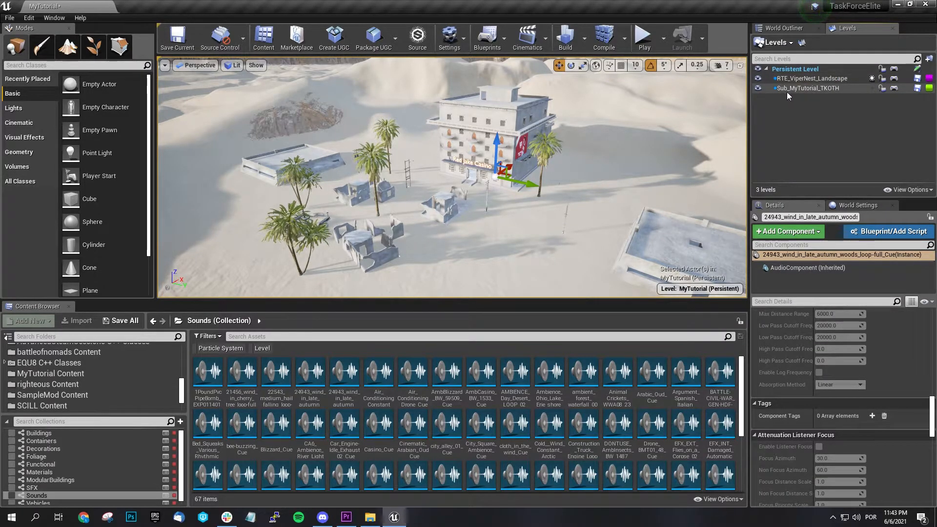
left_click(830, 90)
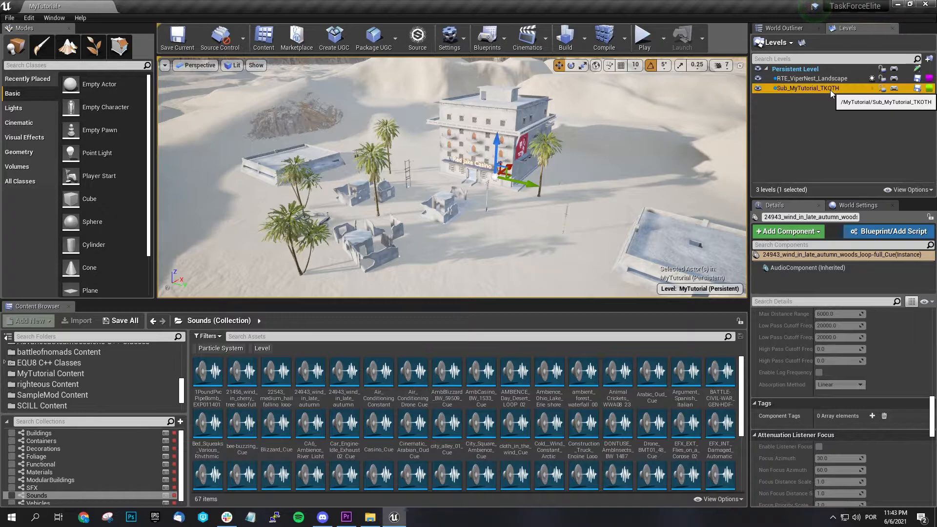
left_click(707, 291)
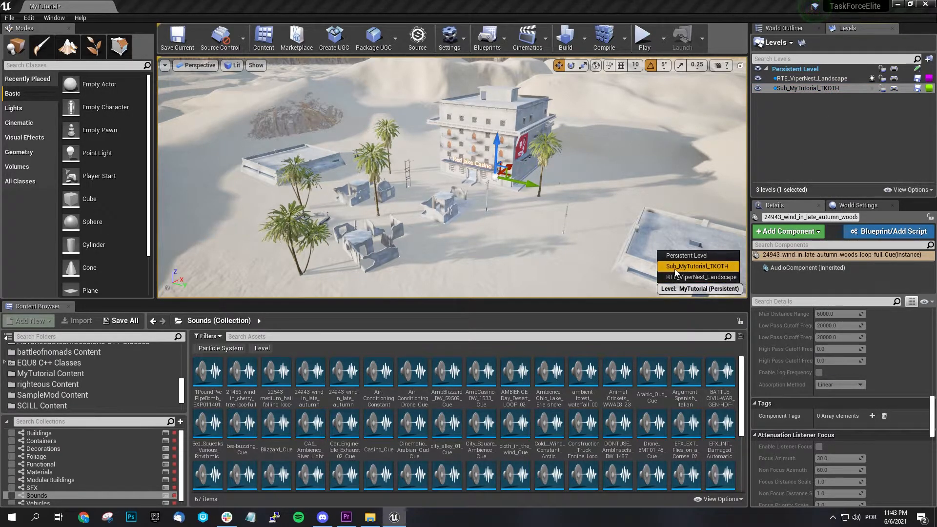
left_click(715, 266)
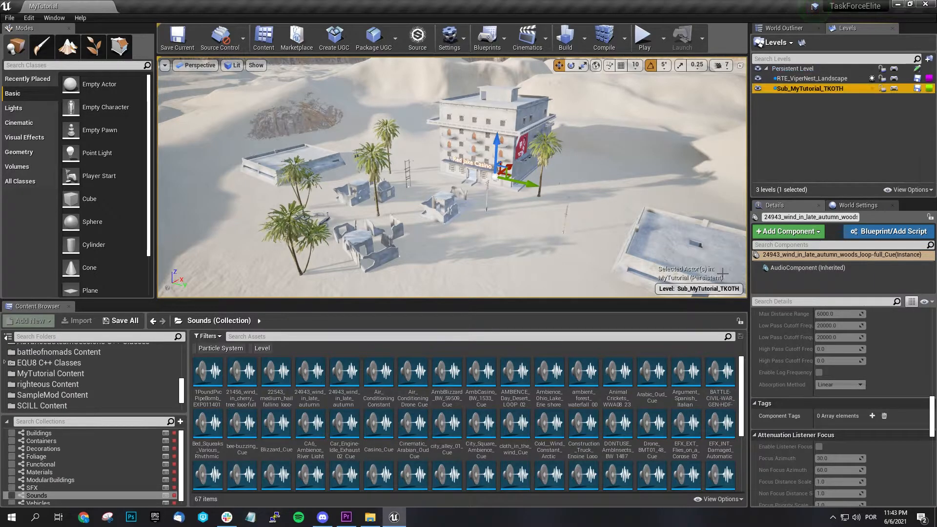
- Find the player start class with the search "playerstart" and place a BP_PlayerStart on the floor inside the first bunker
right_click_drag(547, 234, 577, 249)
key("w")
key("s")
key("w")
key("w")
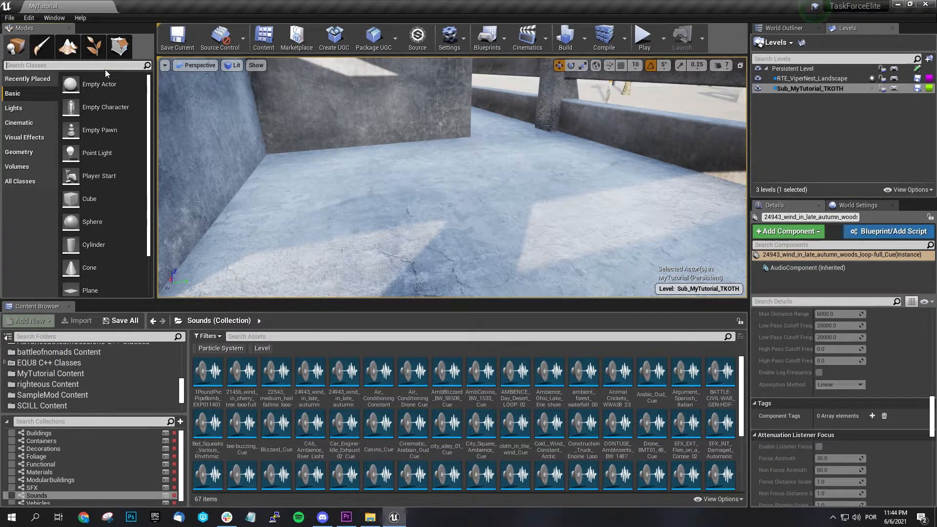
left_click(106, 67)
type("playerstart")
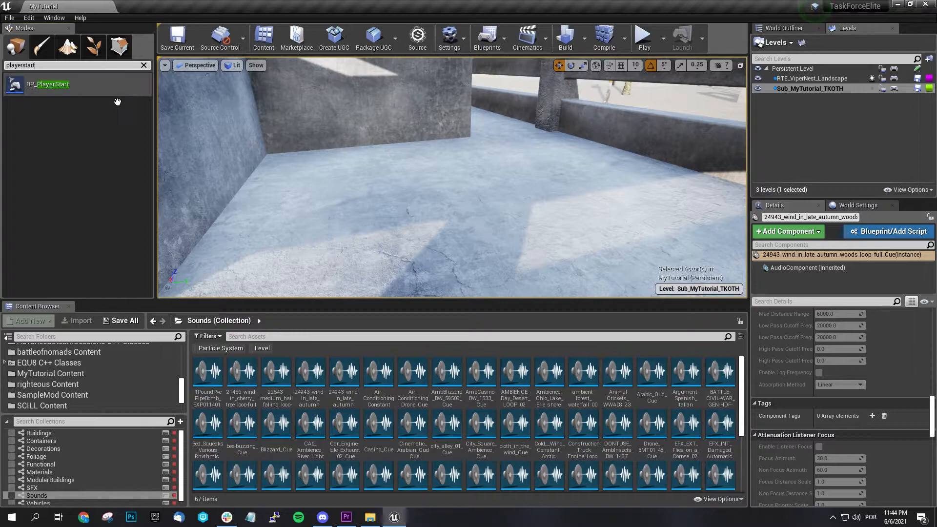
left_click(63, 463)
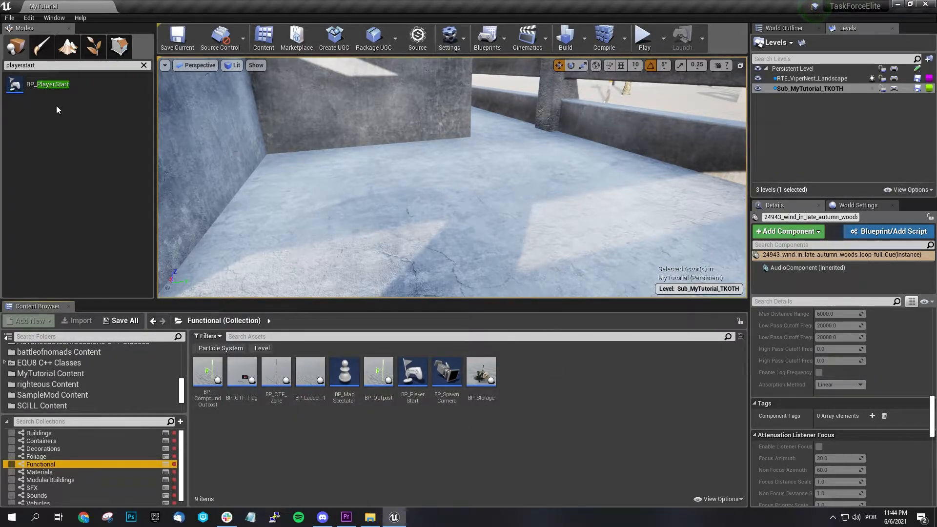
left_click_drag(24, 96, 308, 170)
left_click_drag(364, 187, 363, 192)
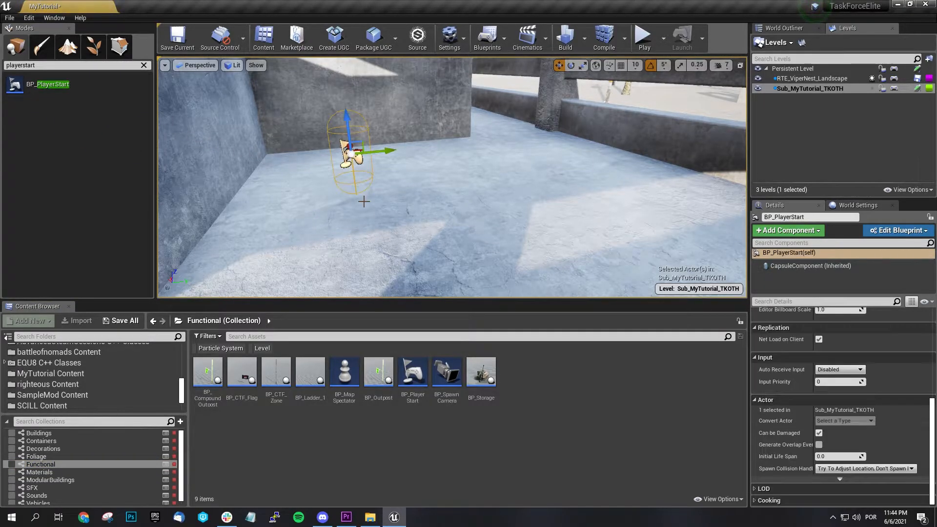
- Set the Spawn Team of the player start in the first bunker to Blue team
scroll(790, 361, "up", 4)
scroll(793, 358, "up", 4)
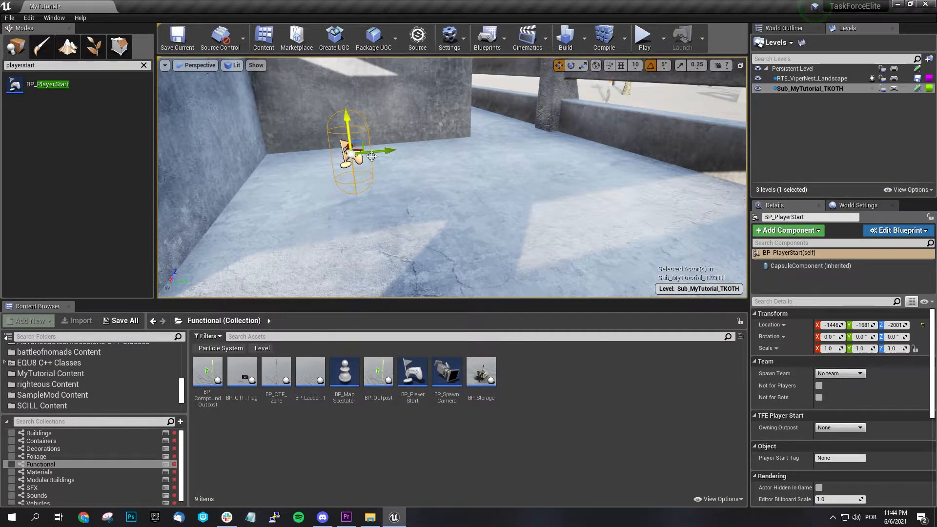
left_click(360, 172)
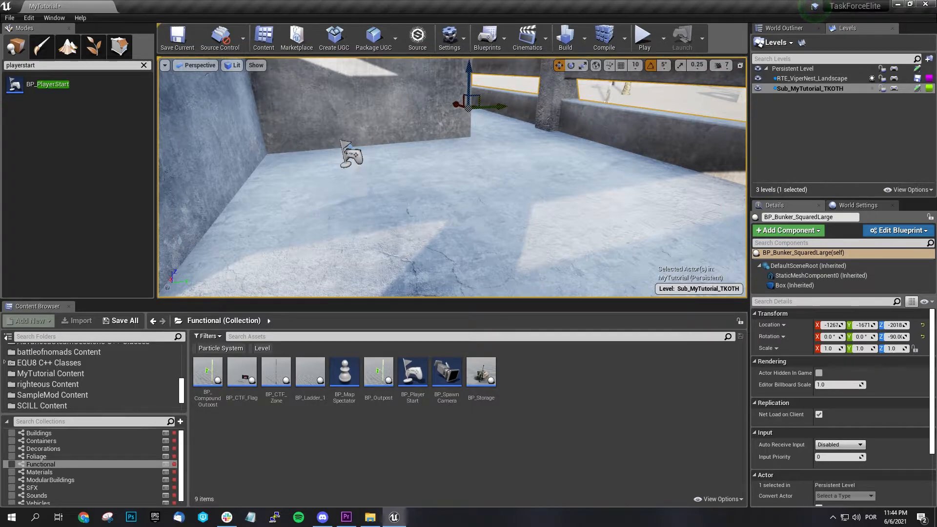
left_click(351, 155)
left_click(830, 373)
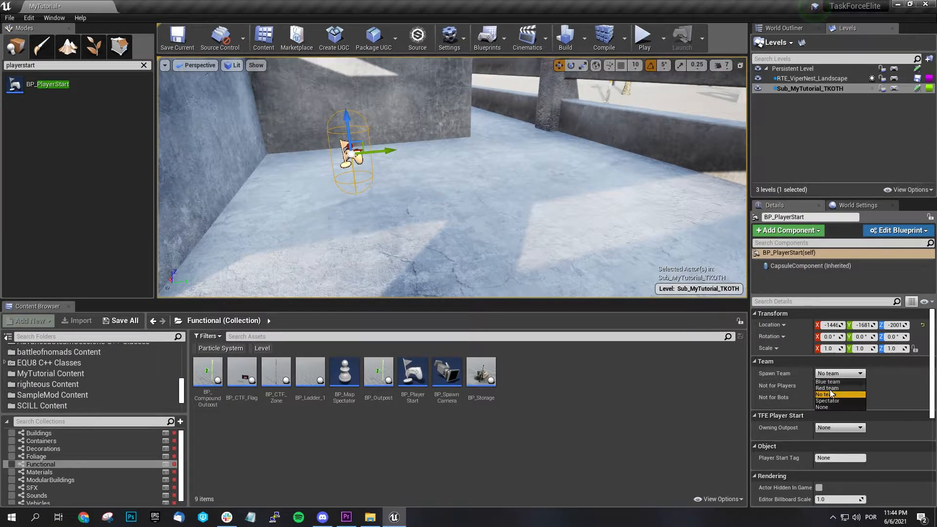
left_click(830, 382)
- Rotate the blue player start 95 degrees about the vertical axis and move it into the corner between the bunker's inner walls
key("e")
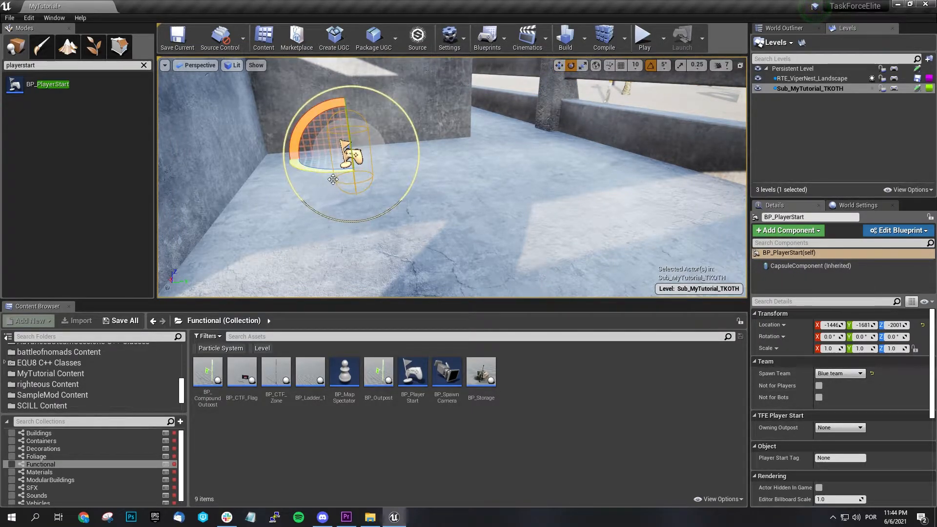
left_click_drag(333, 180, 356, 182)
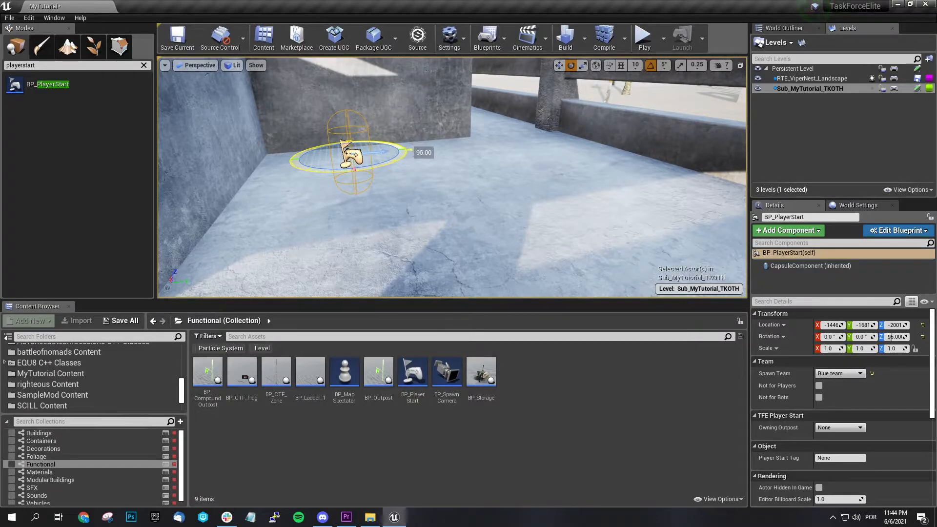
key("w")
mouse_move(340, 180)
right_mouse_down()
mouse_move(337, 166)
mouse_move(274, 171)
mouse_move(342, 166)
right_mouse_up()
left_click_drag(385, 152, 555, 149)
mouse_move(570, 172)
right_mouse_down()
mouse_move(557, 210)
mouse_move(574, 175)
right_mouse_up()
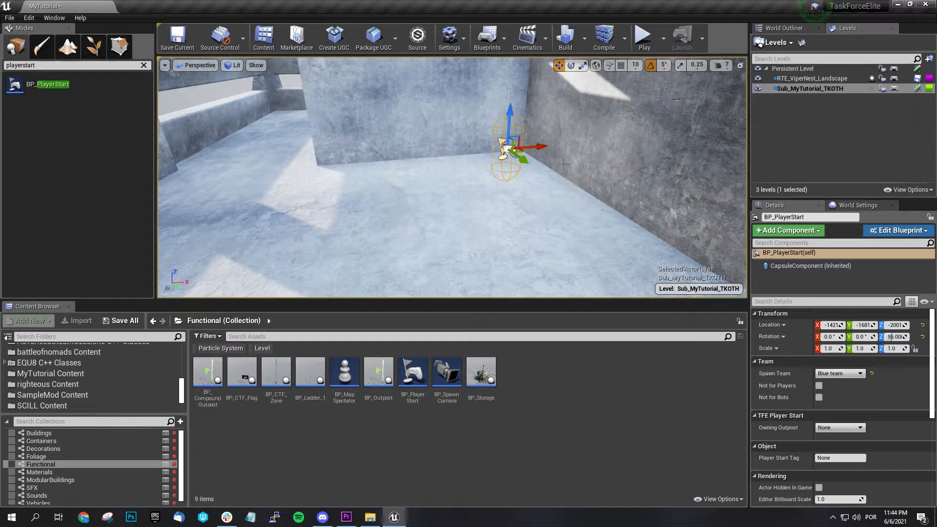
- Duplicate the blue player start twice along the wall and raise the third one until it stands clear of the floor
left_click_drag(540, 151, 443, 154)
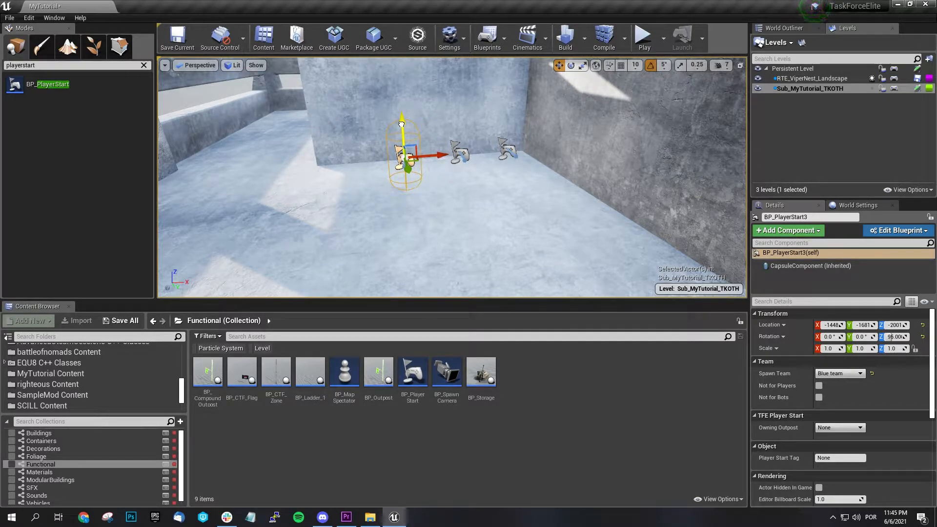
left_click(413, 179)
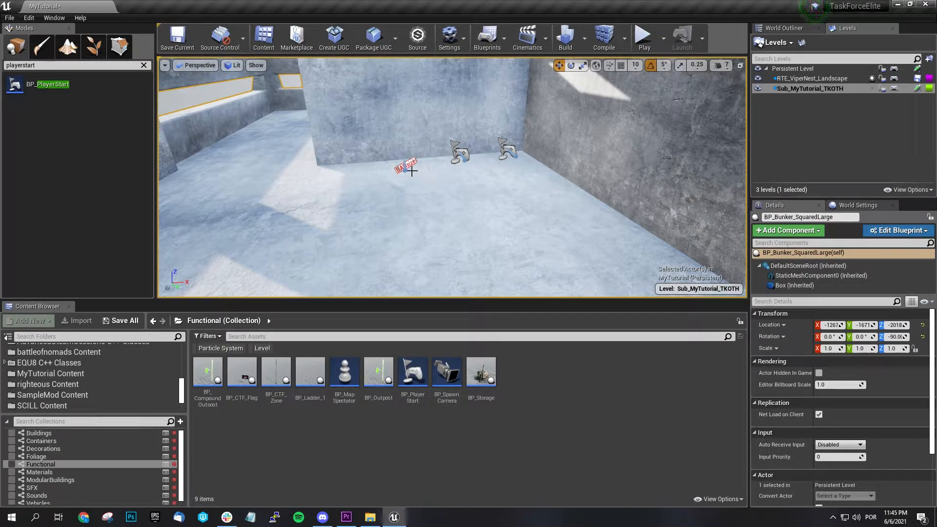
left_click(411, 170)
key("w")
mouse_move(411, 170)
right_mouse_down()
mouse_move(401, 193)
mouse_move(407, 178)
right_mouse_up()
mouse_move(424, 146)
right_mouse_down()
mouse_move(424, 168)
mouse_move(425, 142)
right_mouse_up()
left_click_drag(406, 104, 404, 73)
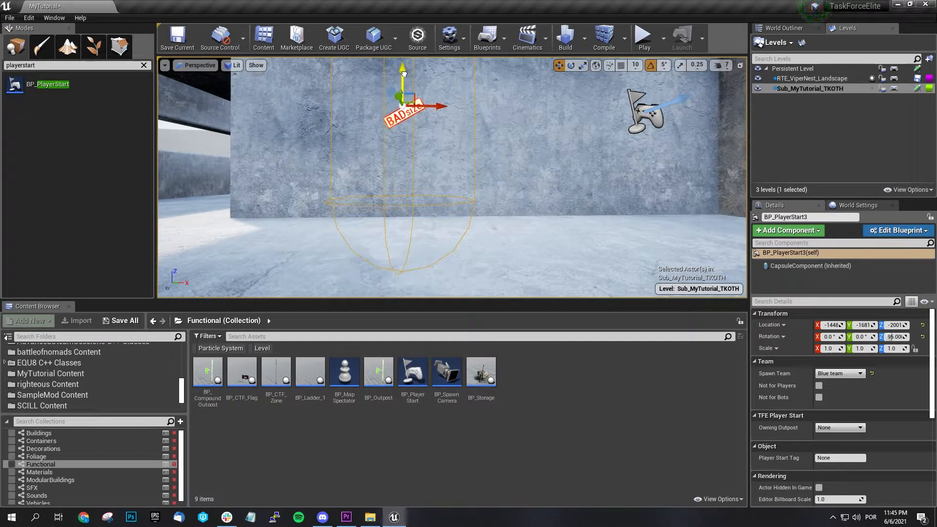
key("f")
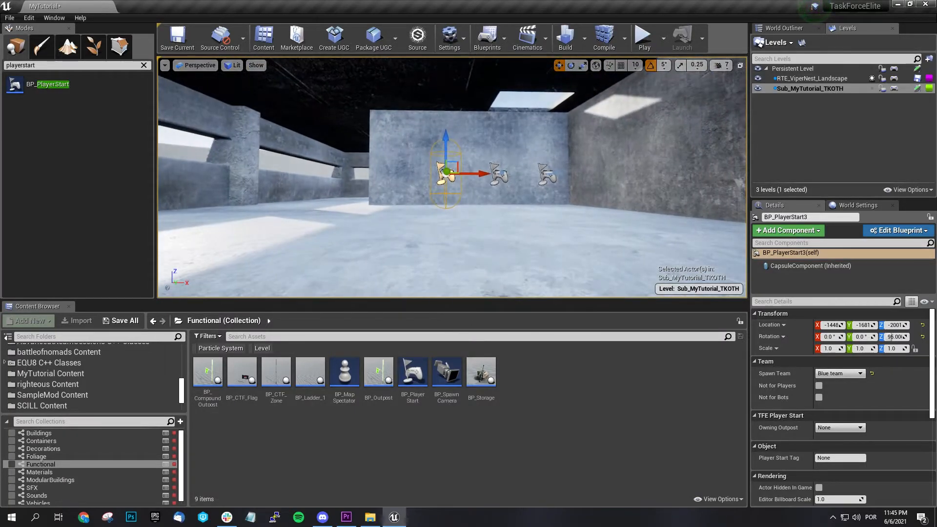
- Duplicate the end player start twice more to complete a row of five blue player starts along the wall
left_click_drag(488, 196, 268, 189, "alt")
right_click_drag(268, 190, 324, 165)
right_click_drag(482, 243, 424, 277)
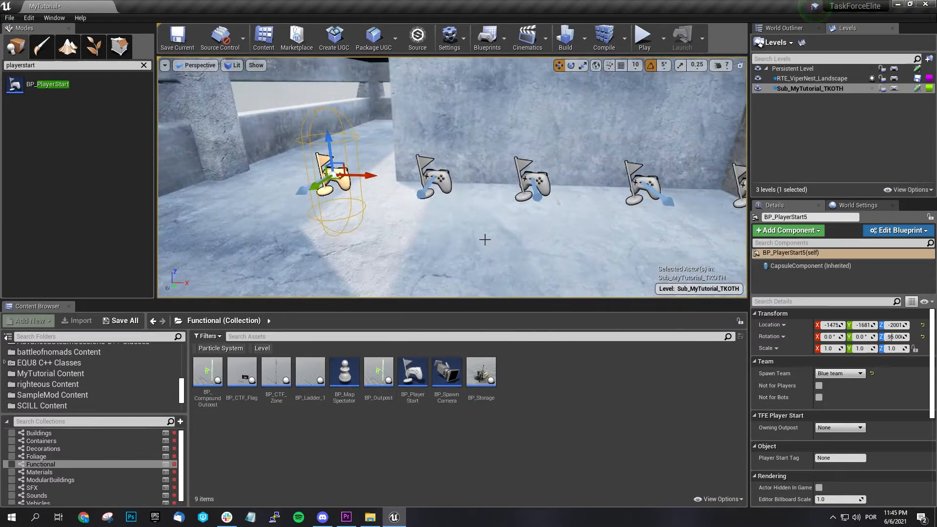
- Select all five blue player starts and duplicate them as a second parallel row in front of the first
left_click(442, 183, "ctrl")
left_click(534, 185, "ctrl")
left_click(644, 194, "ctrl")
left_click(732, 214, "ctrl")
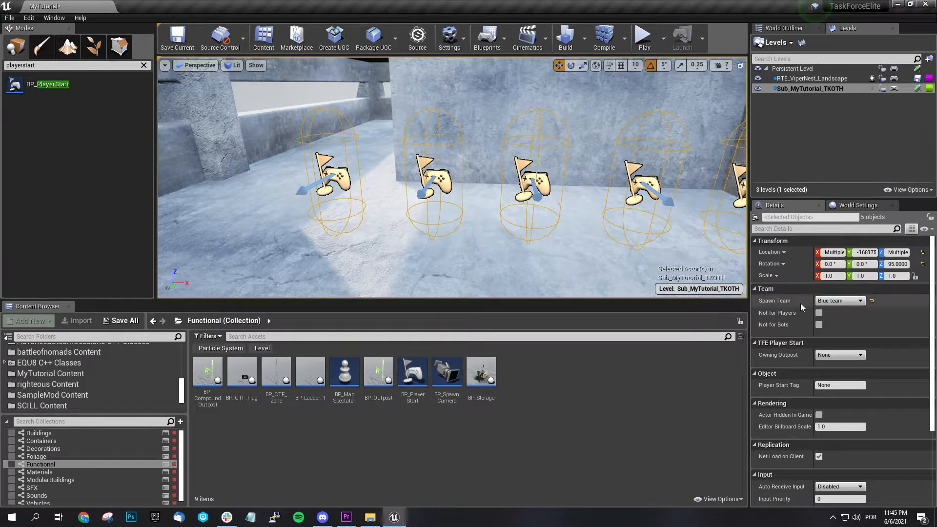
right_click_drag(638, 265, 708, 280)
key("f")
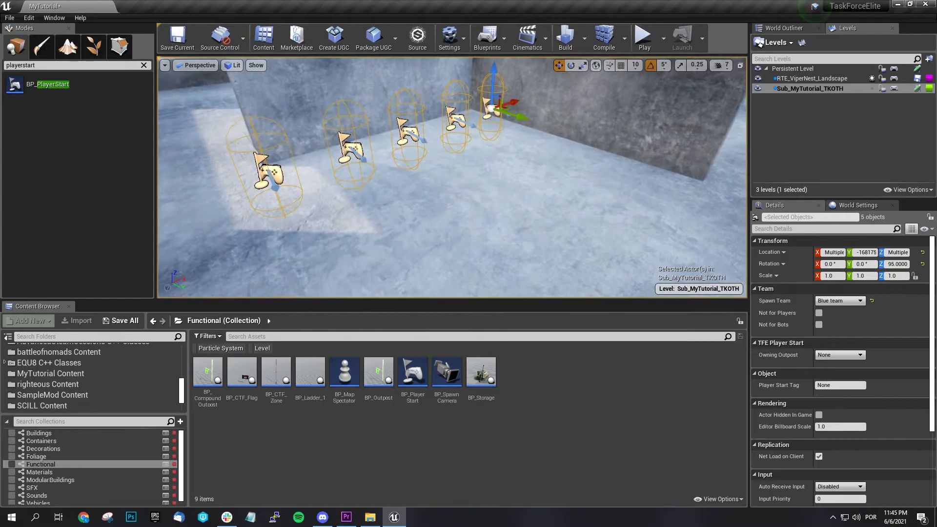
key("ctrl+w")
left_click_drag(293, 195, 359, 237)
left_click(607, 255)
right_click_drag(606, 255, 635, 232)
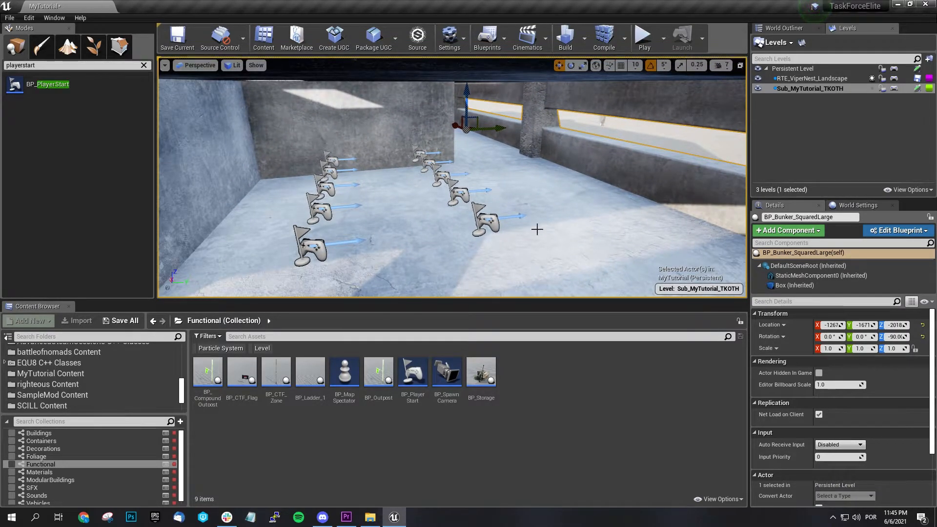
- Place a new BP_PlayerStart in the corner between the inner walls of the second bunker
right_click_drag(419, 168, 668, 162)
key("w")
key("f")
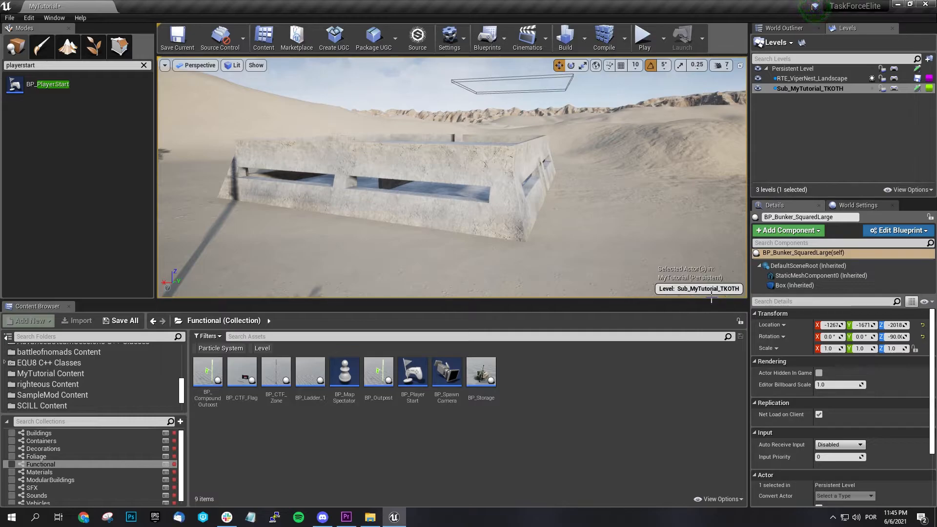
key("w")
right_click_drag(560, 240, 430, 229)
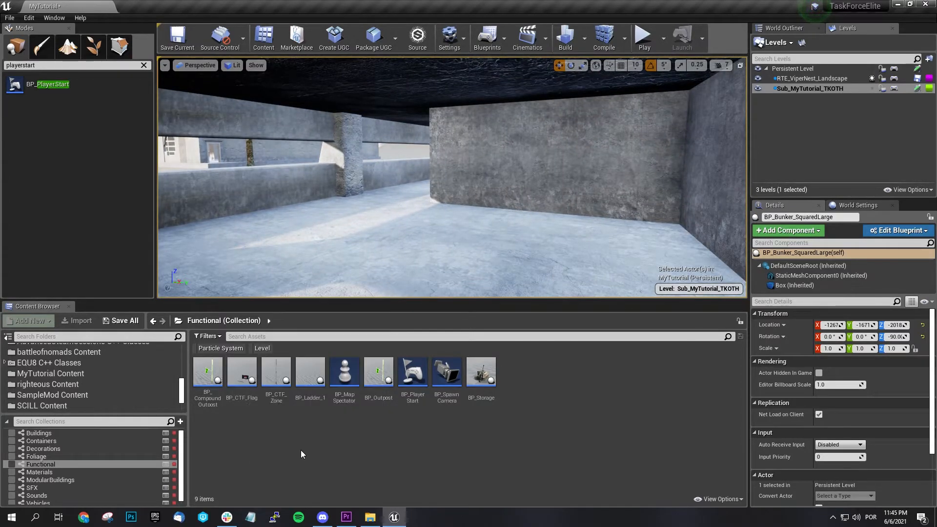
left_click_drag(251, 362, 617, 246)
left_click(520, 287)
- Rotate the new player start to -85 degrees about the vertical axis and set its Spawn Team to Red team
key("e")
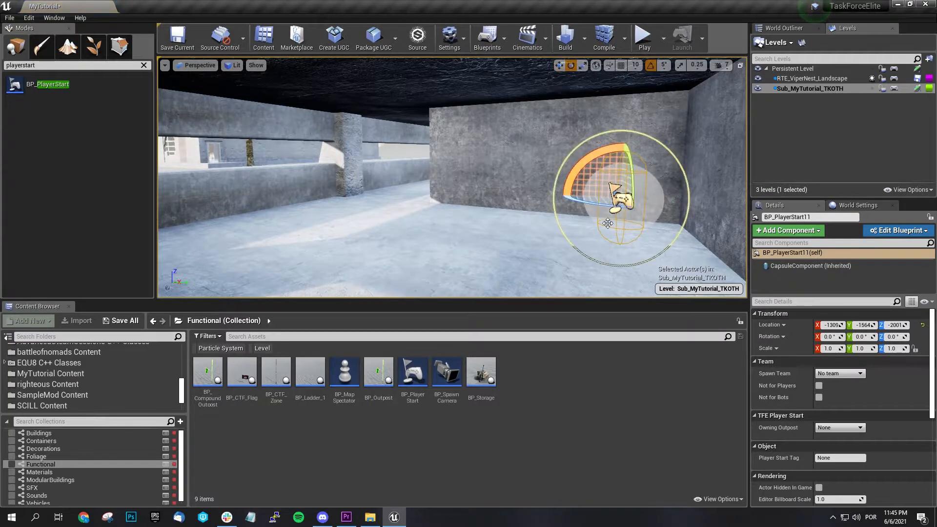
left_click_drag(579, 208, 558, 205)
left_click(852, 374)
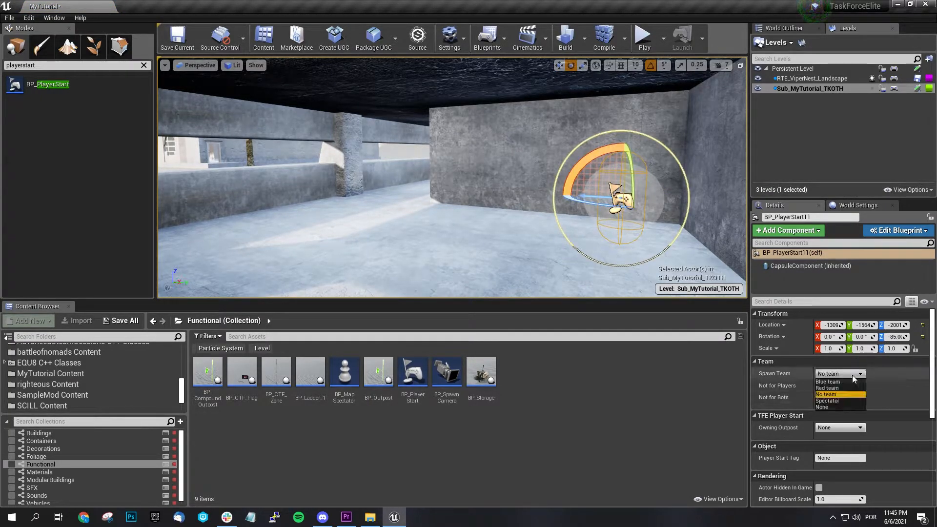
left_click(855, 388)
- Duplicate the red player start along the wall to form a row of five
key("w")
key("f")
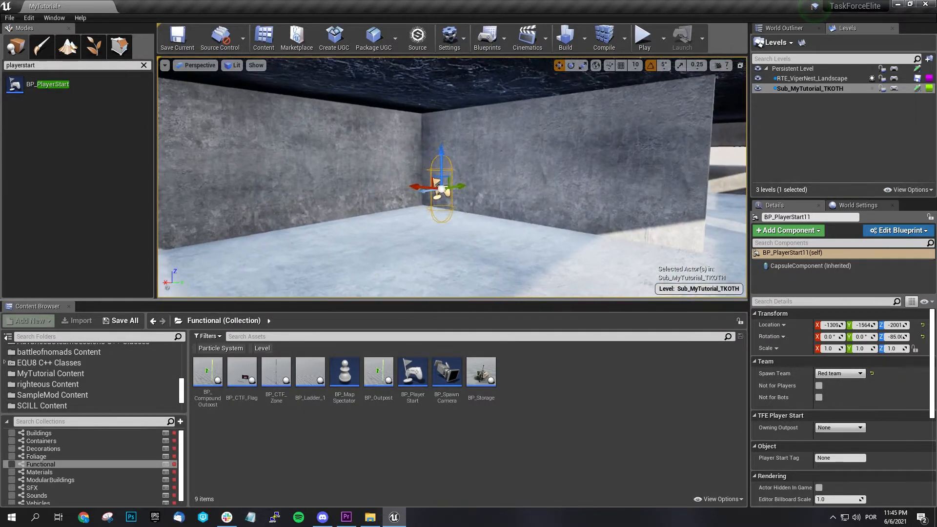
left_click_drag(432, 207, 616, 208, "alt")
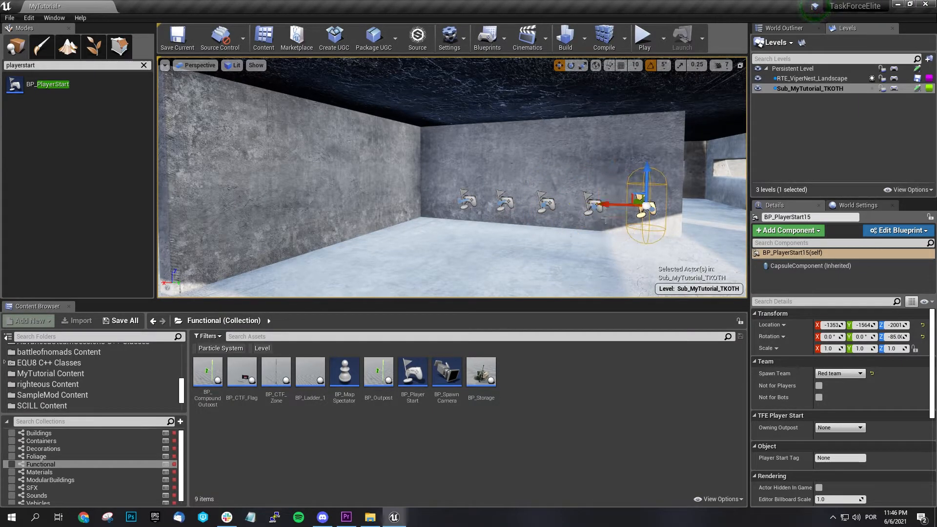
- Select all five red player starts and duplicate them as a second parallel row in the second bunker
left_click(581, 224, "ctrl")
left_click(546, 207, "ctrl")
left_click(506, 204, "ctrl")
left_click(471, 209, "ctrl")
key("ctrl+w")
right_click_drag(516, 255, 391, 254)
left_click_drag(528, 181, 393, 187)
left_click(430, 234)
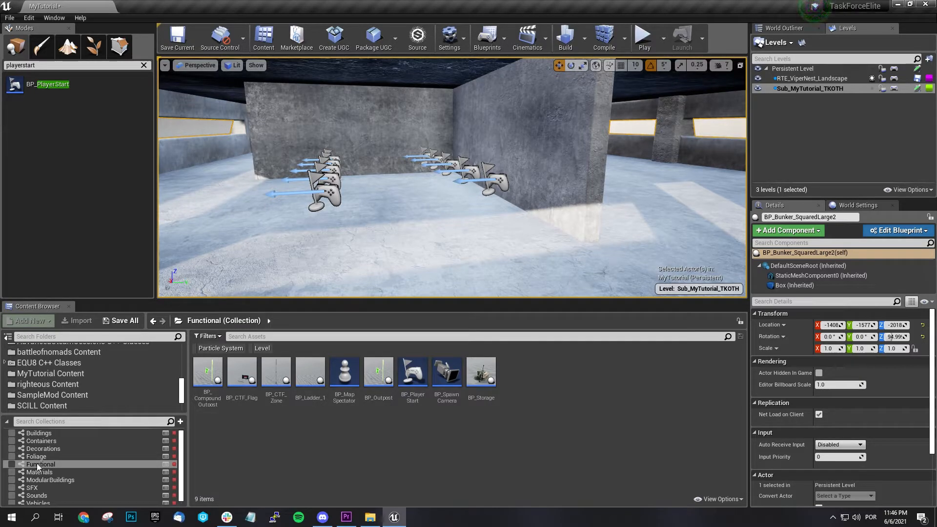
- Place a BP_SpawnCamera between the red player starts, rotate it to -85 degrees and raise it close to the ceiling
left_click_drag(453, 398, 439, 216)
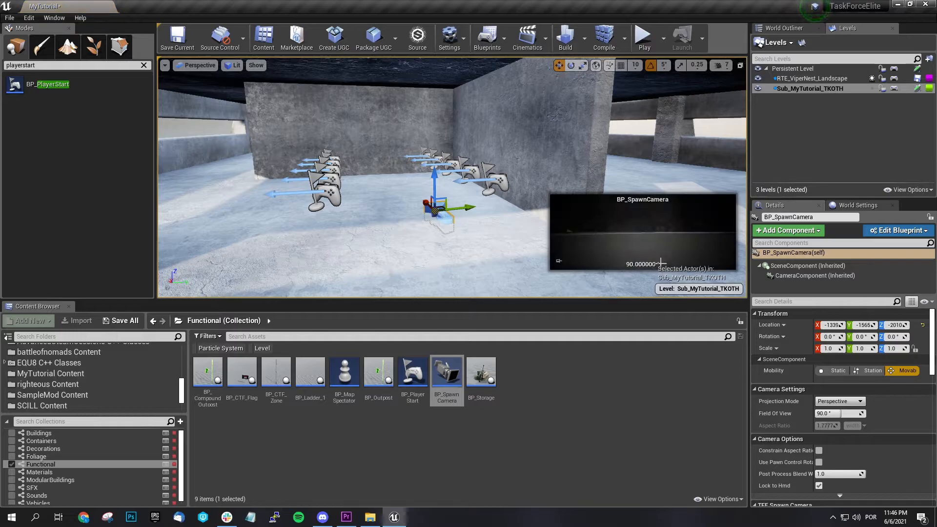
left_click_drag(422, 214, 364, 201)
key("e")
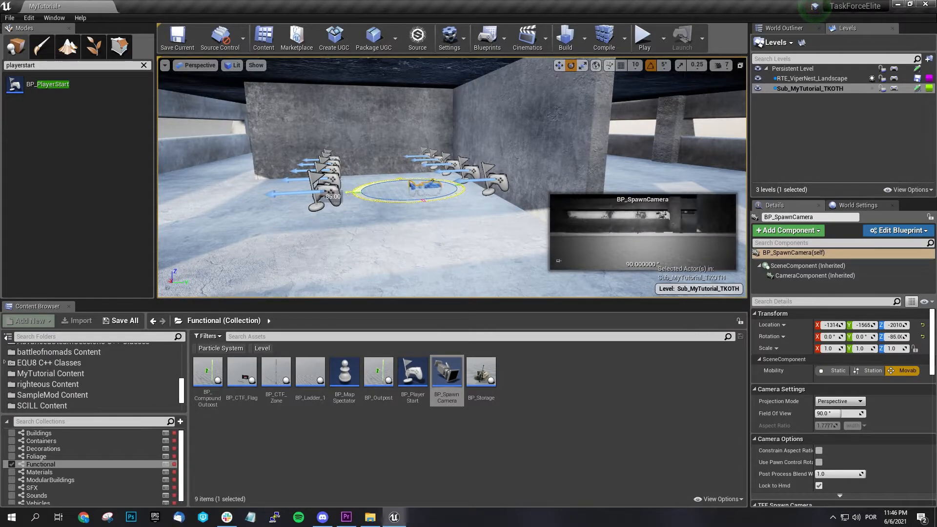
key("w")
left_click_drag(409, 158, 408, 76)
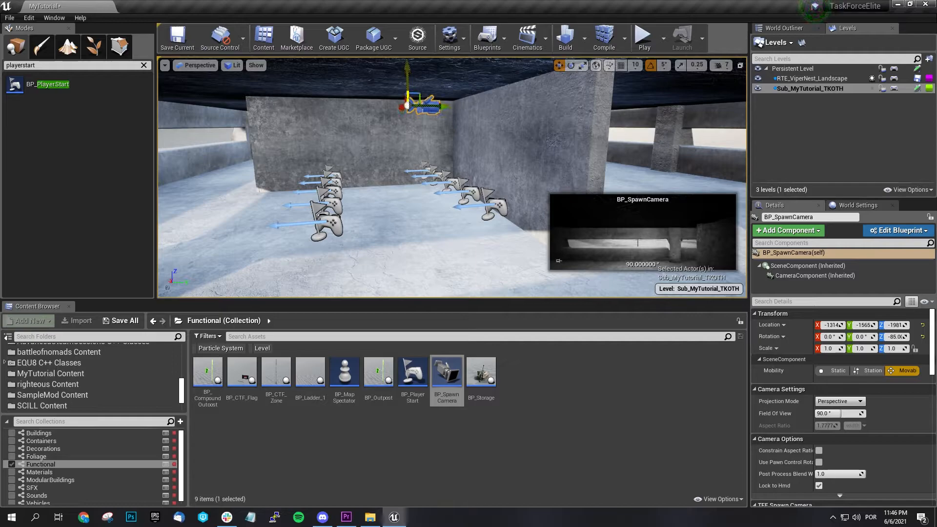
- Tilt the spawn camera in the second bunker down by about 5 degrees
key("e")
left_click_drag(373, 138, 378, 147)
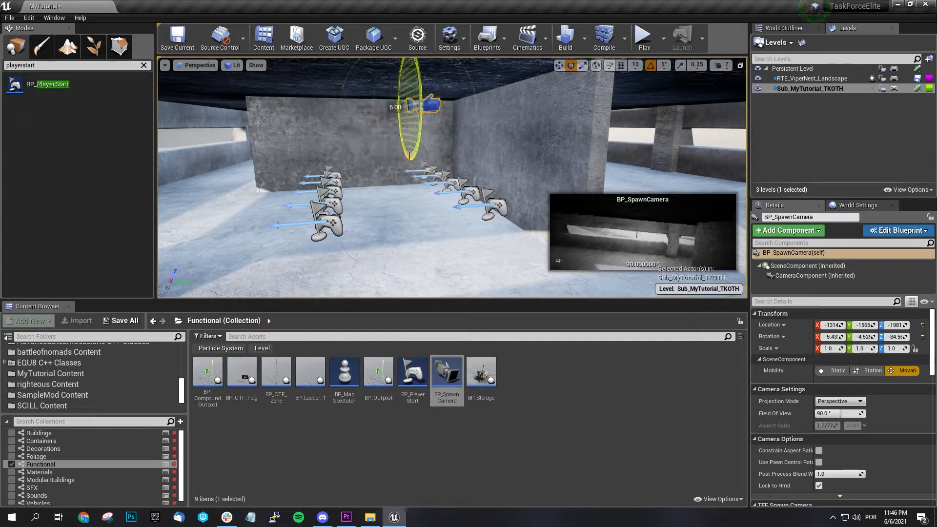
key("w")
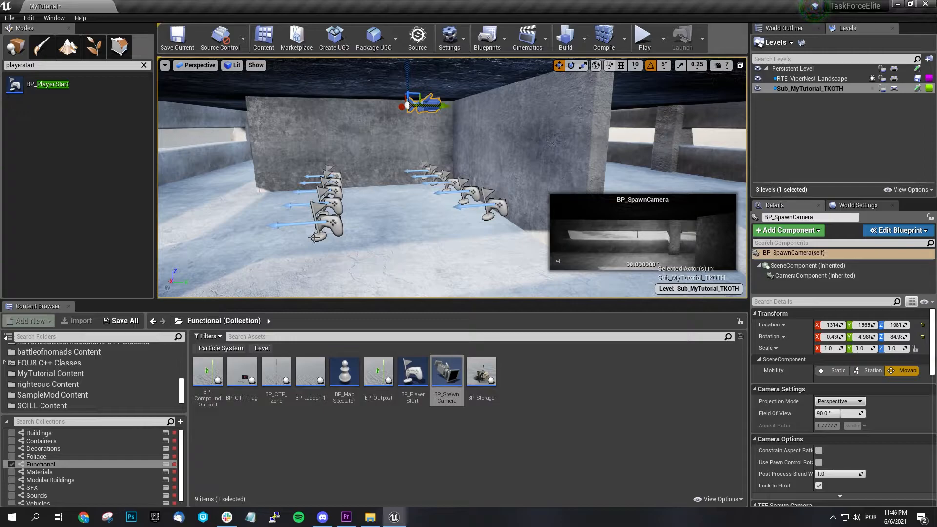
- Set the Owning Team of the spawn camera in the second bunker to Red team
right_click_drag(355, 259, 424, 261)
key("w")
key("w")
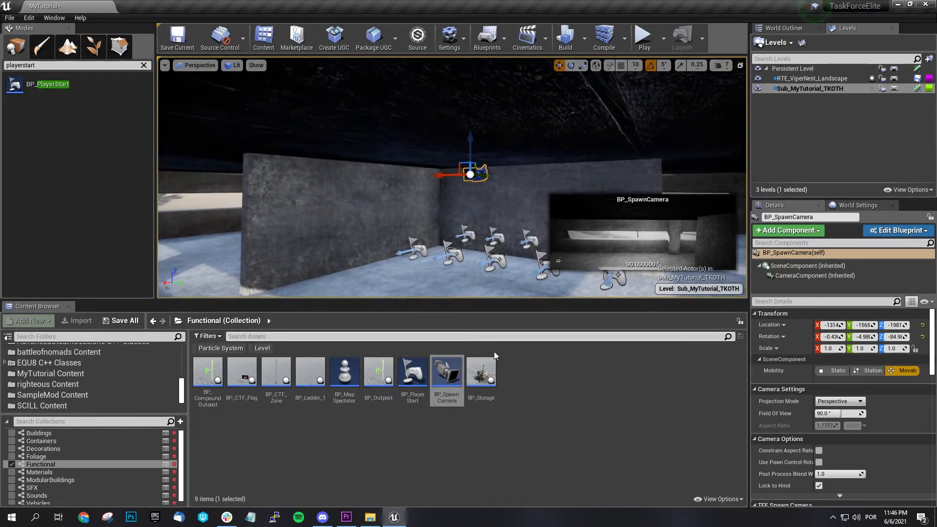
scroll(805, 390, "down", 5)
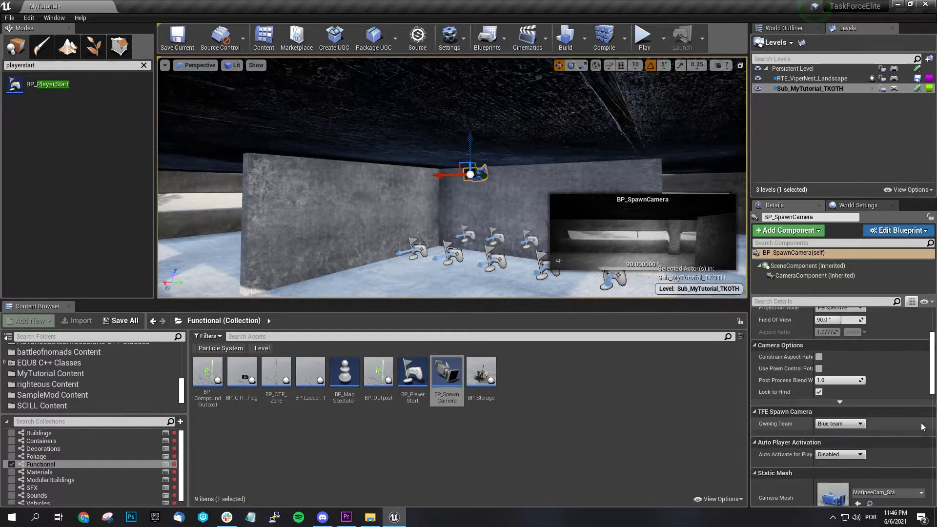
left_click(830, 363)
left_click(837, 374)
- Place a second BP_SpawnCamera between the blue player starts in the first bunker and rotate it 90 degrees about the vertical axis
right_click_drag(389, 277, 391, 277)
left_click(390, 277)
left_click_drag(459, 388, 441, 205)
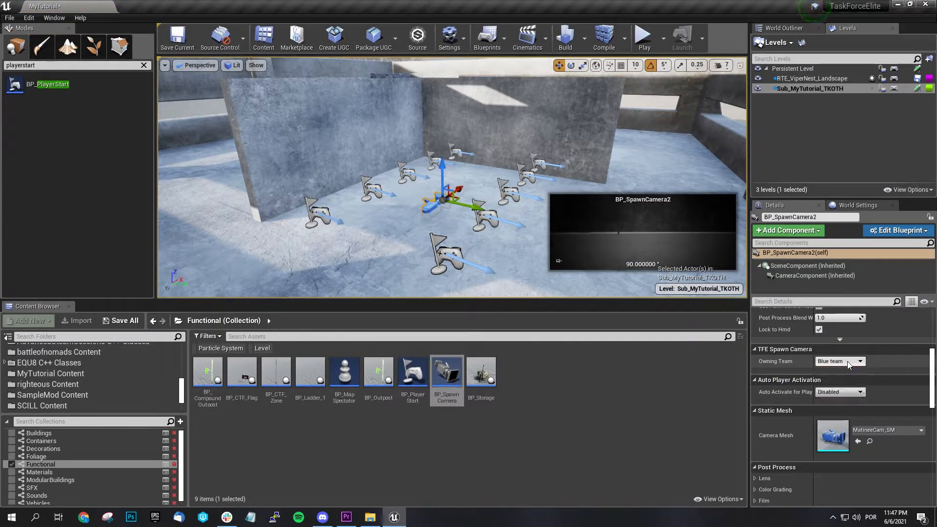
left_click(522, 246)
key("e")
left_click(440, 212)
key("w")
key("e")
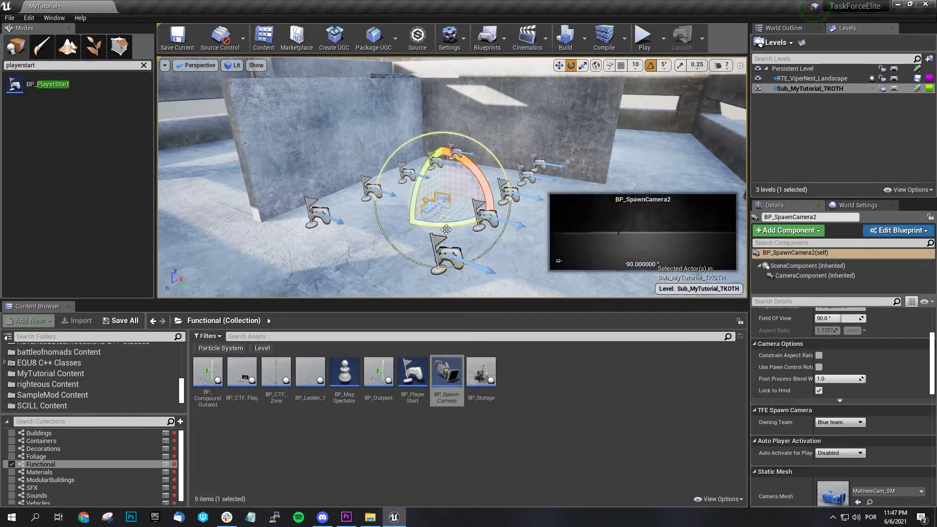
left_click_drag(453, 236, 408, 235)
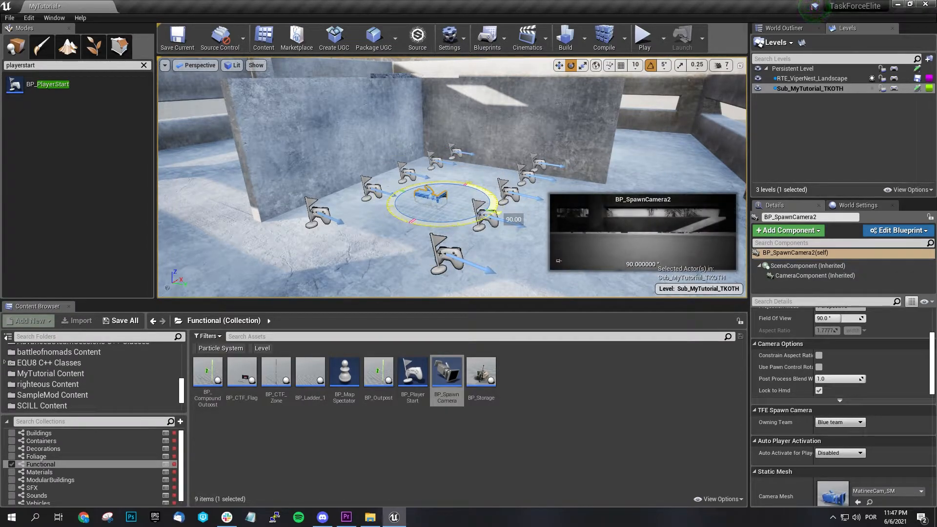
- Raise the spawn camera between the blue player starts until it sits high up near the ceiling
key("w")
left_click_drag(442, 165, 453, 65)
key("e")
key("w")
mouse_move(459, 184)
right_mouse_down()
mouse_move(510, 171)
mouse_move(410, 189)
mouse_move(460, 188)
right_mouse_up()
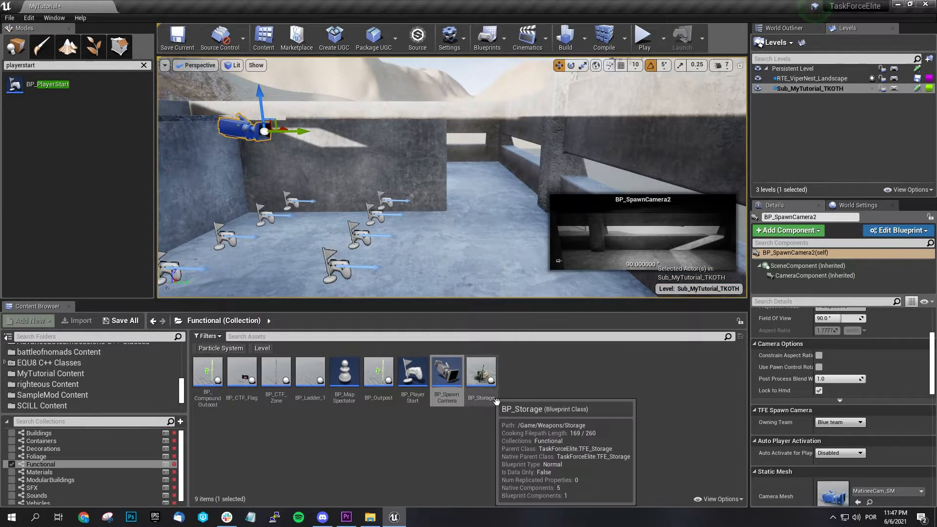
- Place a BP_Storage on the first bunker's floor near the blue player starts and set its Allow Team to Blue team
left_click_drag(493, 397, 399, 262)
key("e")
scroll(845, 373, "up", 4)
scroll(844, 373, "down", 6)
scroll(846, 376, "down", 10)
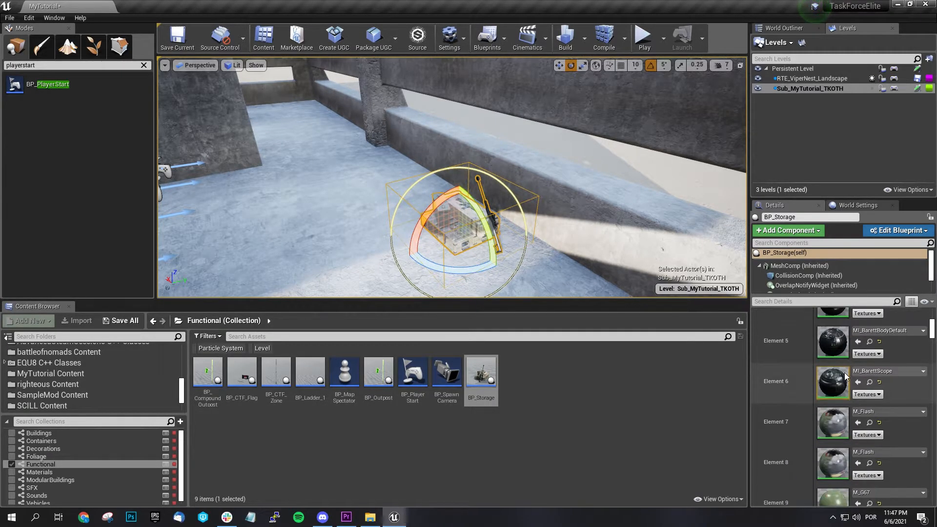
scroll(845, 375, "down", 15)
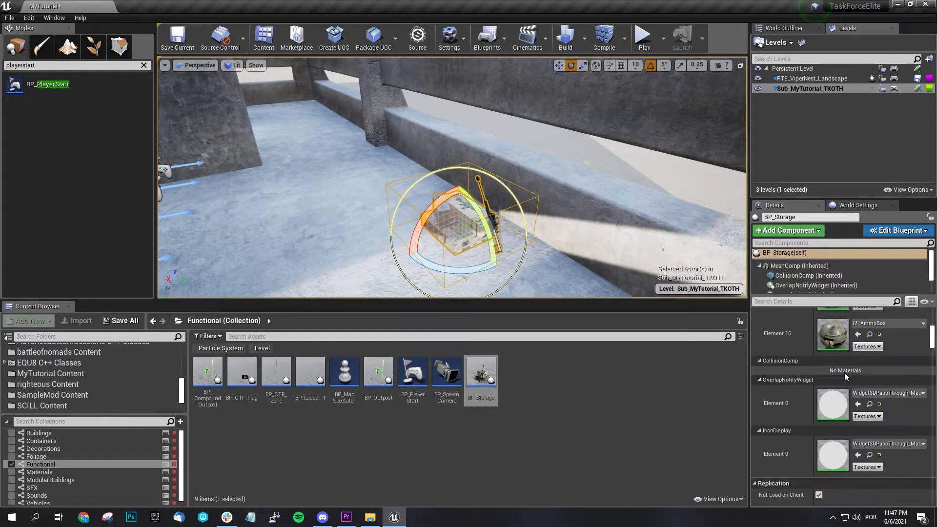
scroll(845, 376, "down", 5)
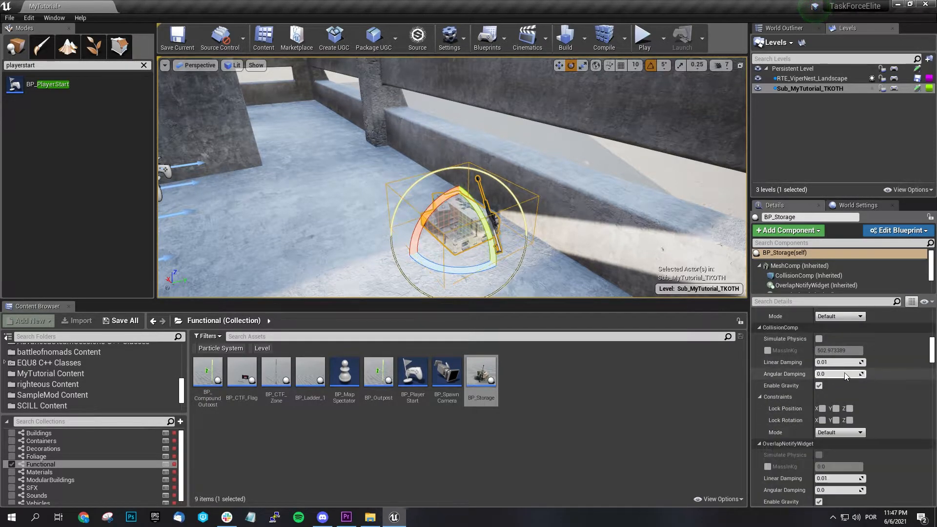
left_click(864, 302)
type("tea")
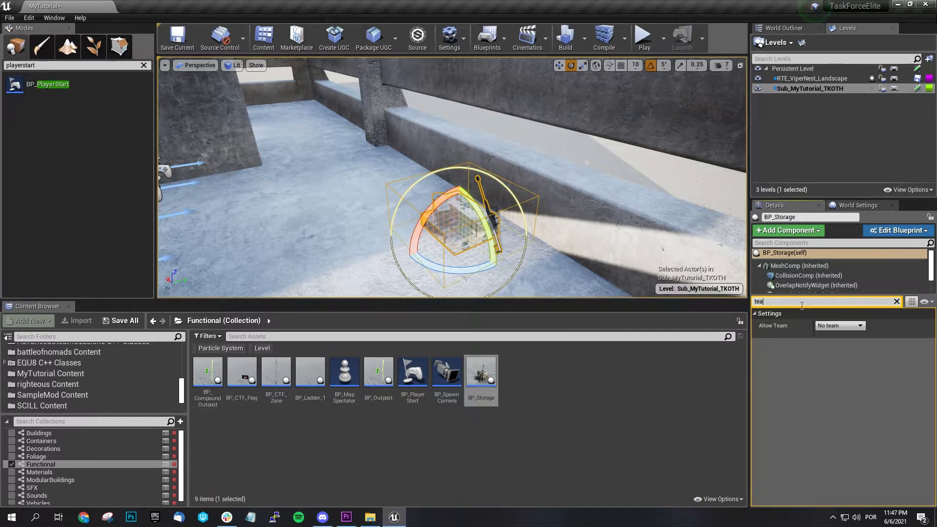
left_click(840, 326)
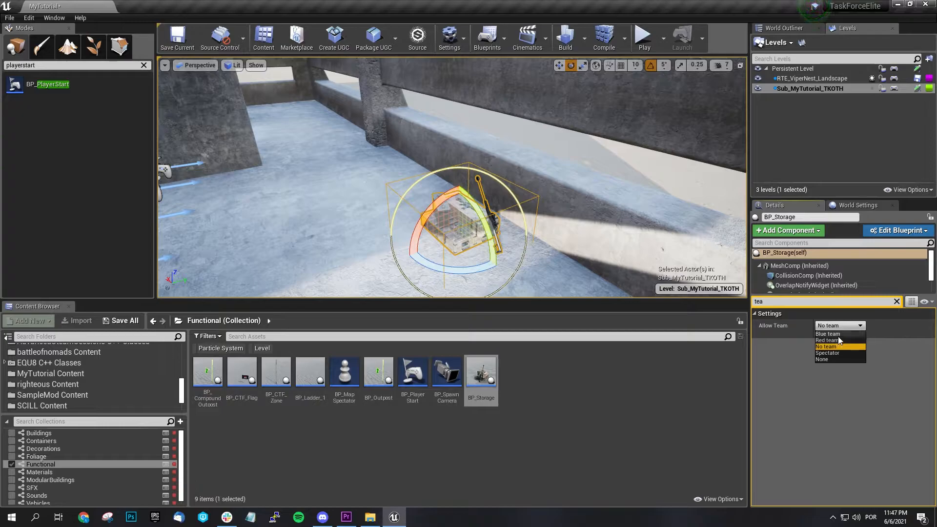
left_click(838, 334)
- Place a second BP_Storage in the other bunker beside the wall near the red player starts and set its Allow Team to Red team
left_click(525, 288)
right_click_drag(524, 288, 503, 306)
key("w")
left_click_drag(480, 372, 447, 210)
left_click(851, 326)
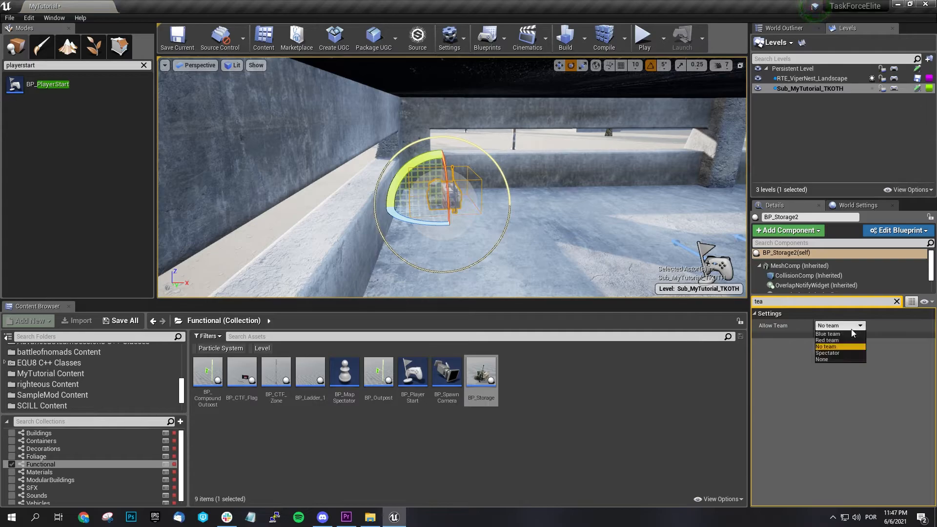
left_click(850, 339)
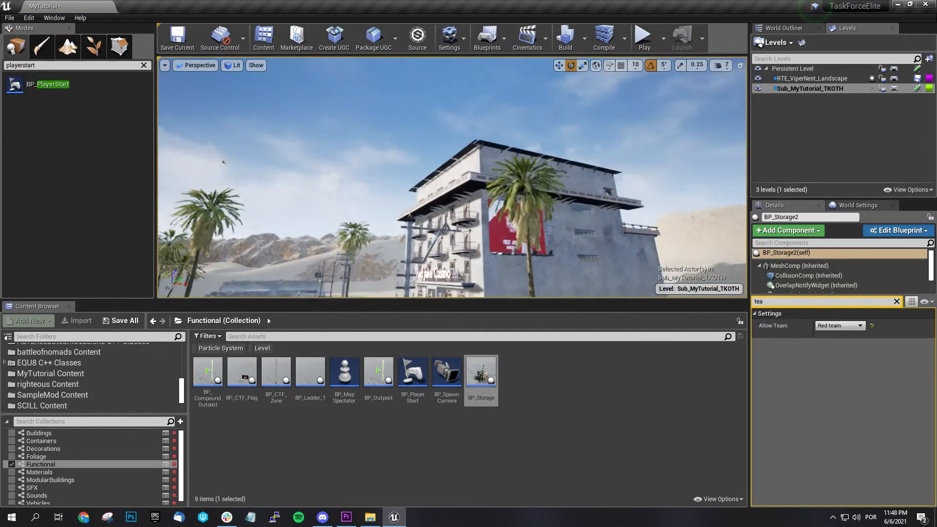
- Place a third BP_Storage on the floor inside the Red Jake Casino building, accepting placement outside the level bounds
key("w")
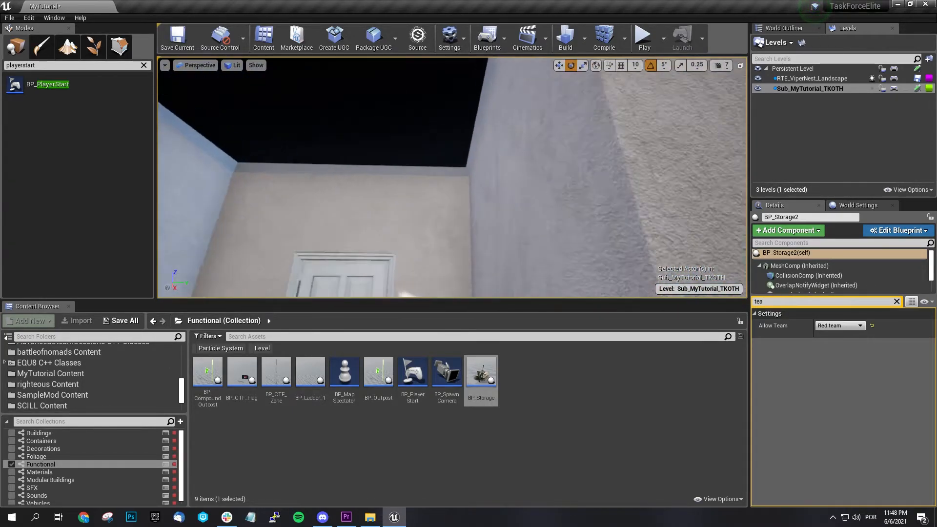
right_click_drag(452, 161, 532, 261)
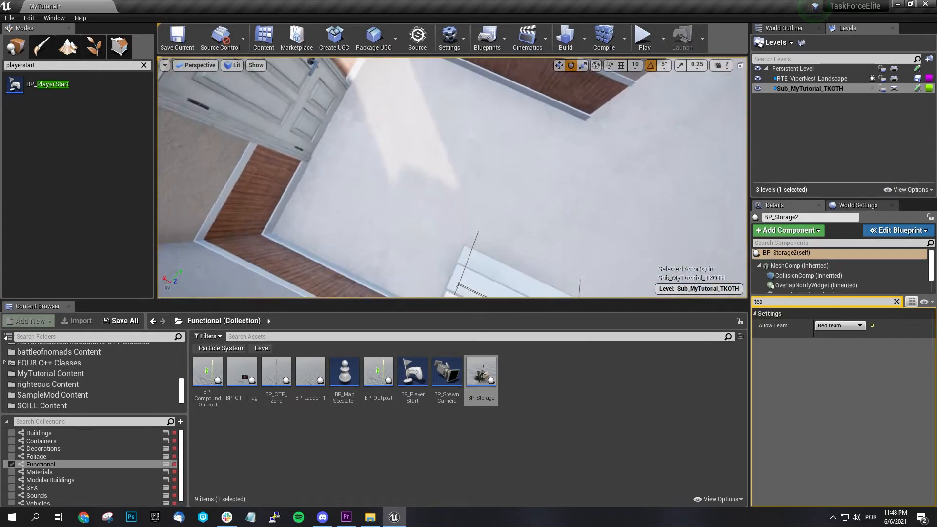
left_click_drag(425, 118, 425, 96)
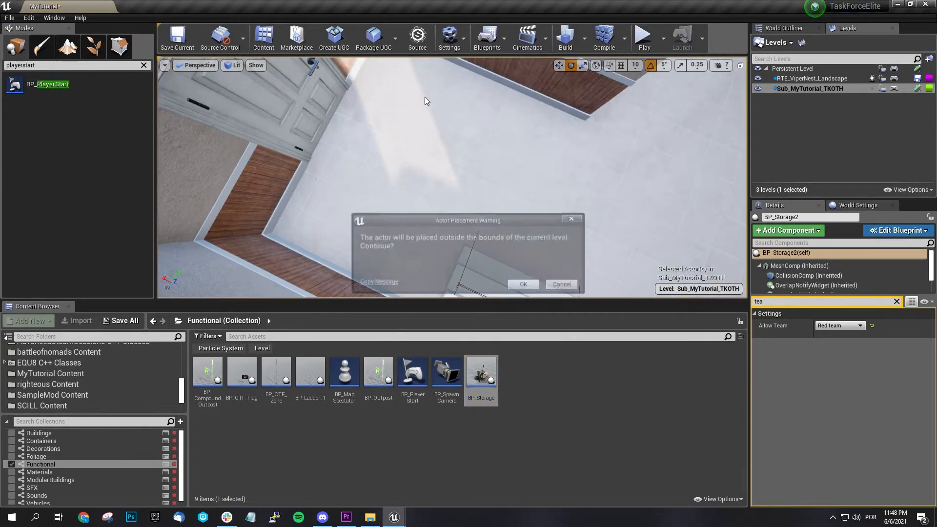
left_click(530, 288)
key("w")
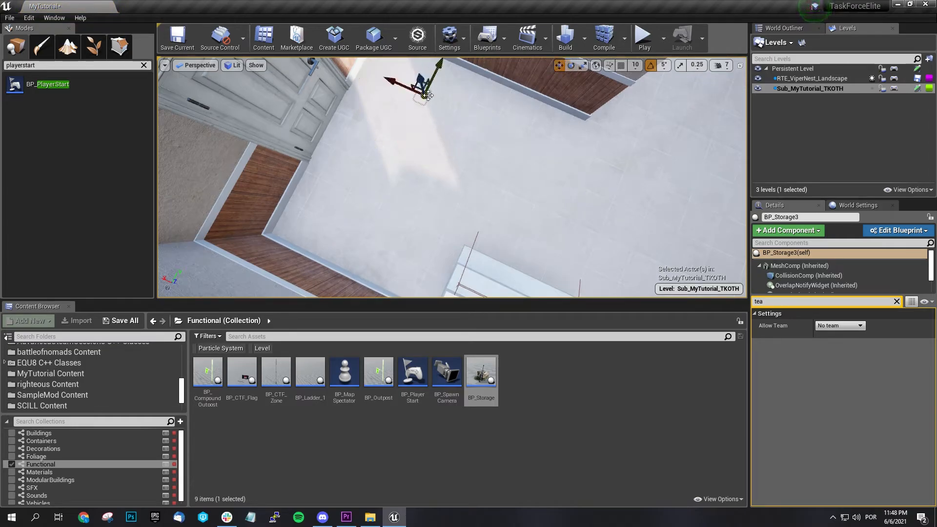
- Move the casino's storage in front of the closed door at the end of the room and save the current level
right_click_drag(487, 173, 395, 147)
left_click_drag(539, 205, 287, 90)
left_click_drag(346, 163, 412, 164)
left_click_drag(391, 123, 383, 234)
left_click_drag(372, 201, 366, 163)
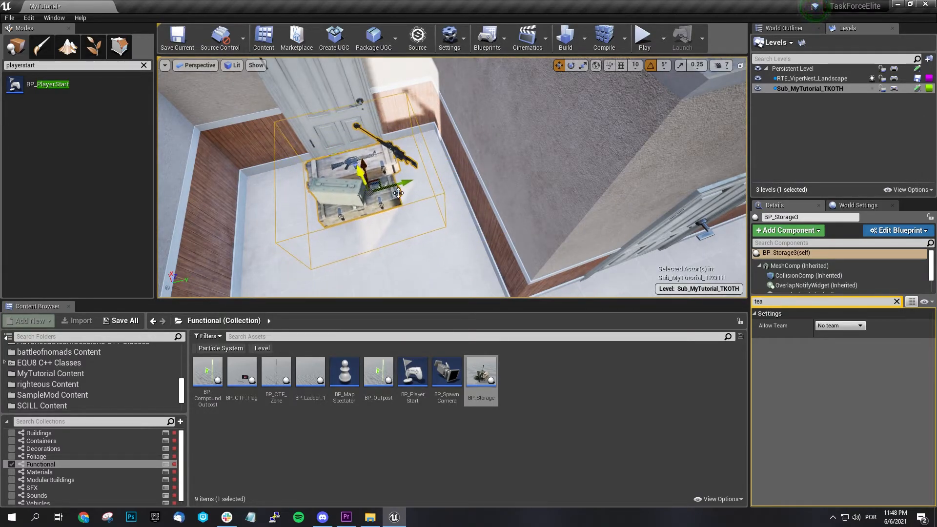
left_click(386, 254)
right_click_drag(386, 253, 674, 209)
left_click(177, 49)
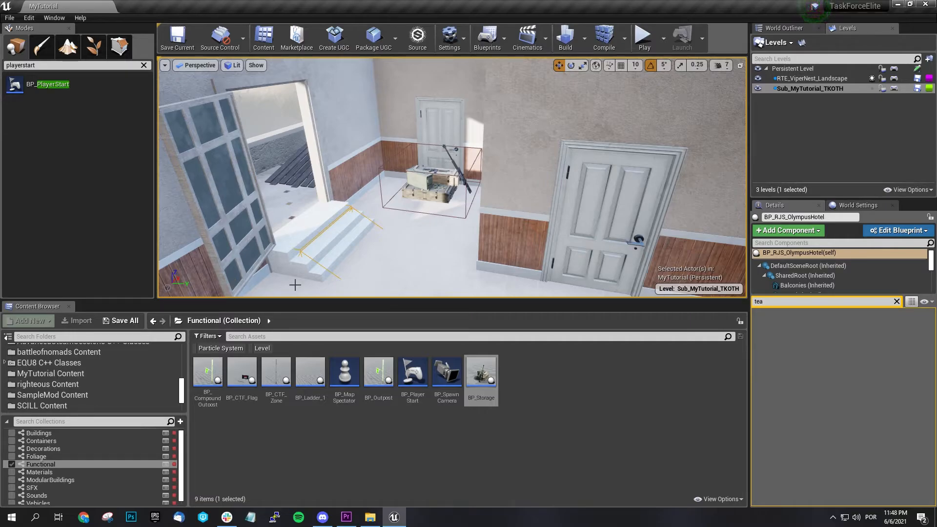
- Place a BP_Outpost on the open sand away from the casino and raise it so its flagpole stands above the ground
right_click_drag(327, 233, 523, 255)
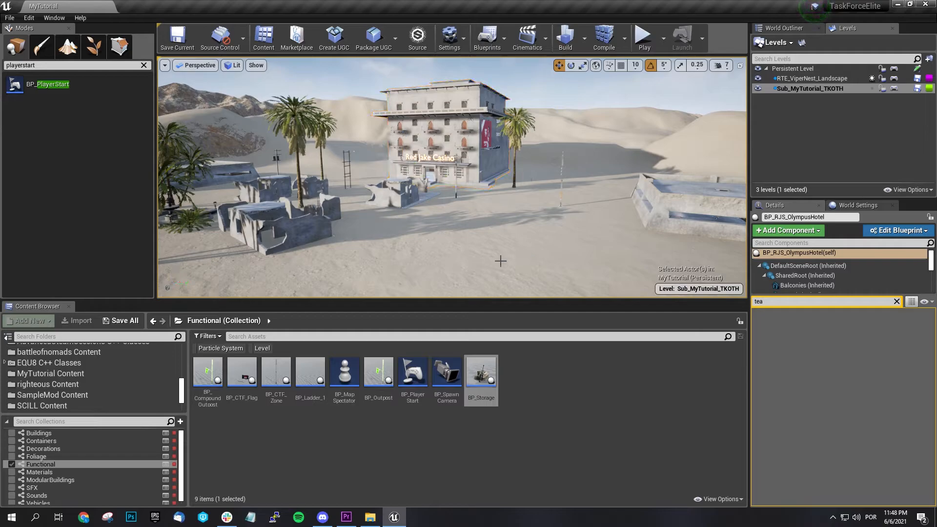
right_click_drag(582, 278, 493, 292)
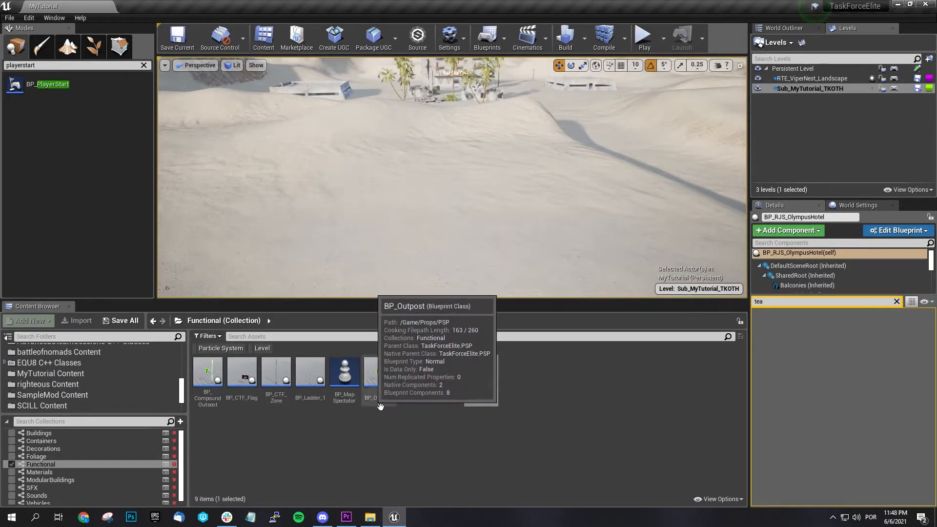
left_click_drag(390, 410, 490, 185)
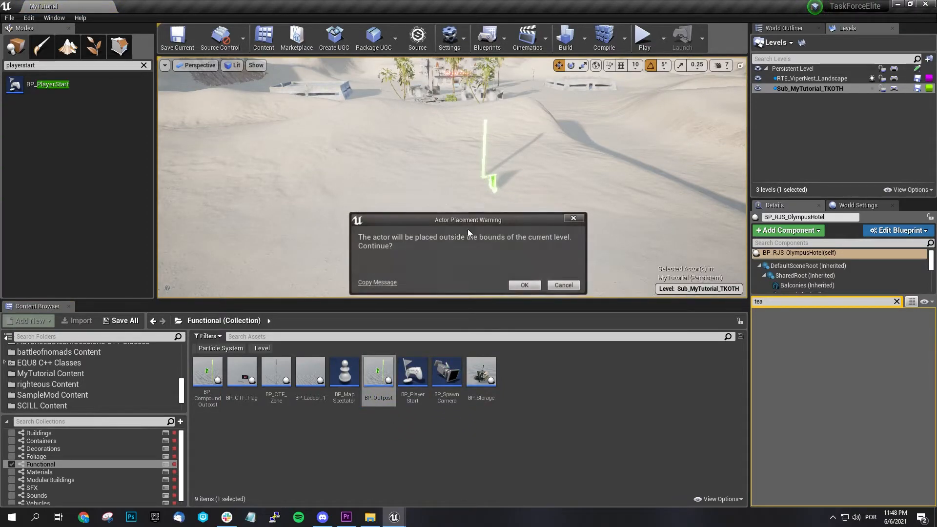
left_click(520, 288)
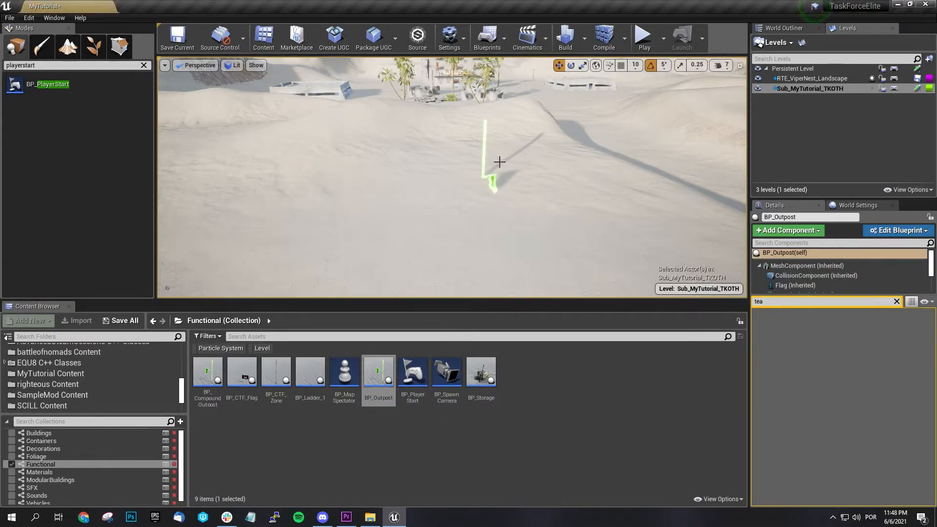
left_click_drag(492, 152, 492, 74)
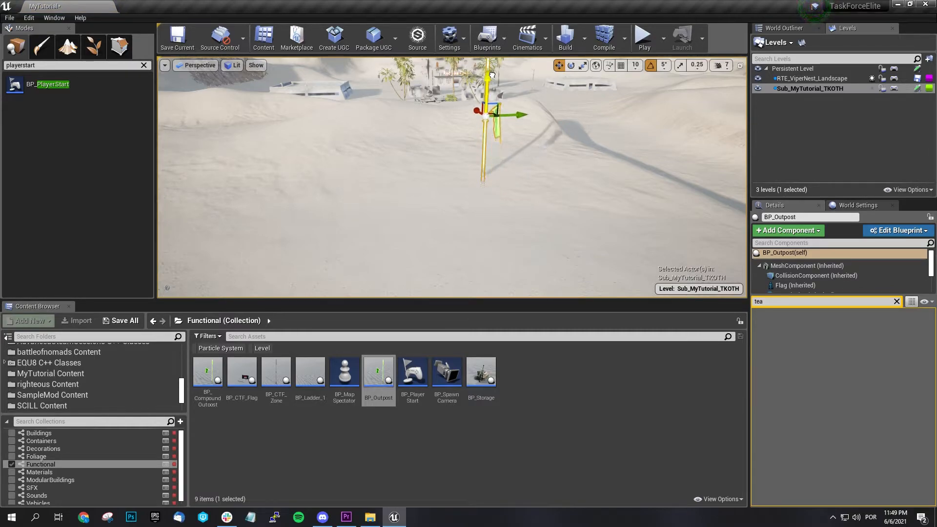
left_click(505, 166)
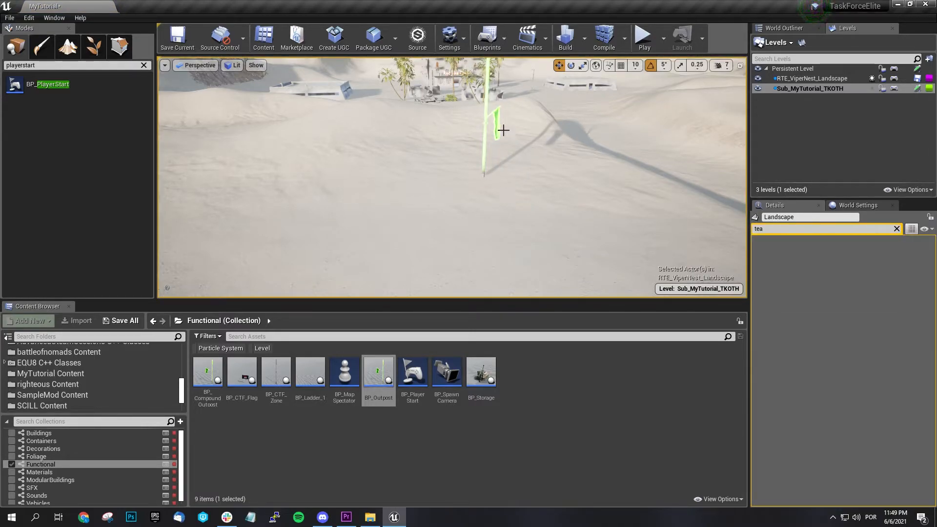
- Rotate the outpost to -75 degrees about the vertical axis
mouse_move(215, 405)
mouse_move(383, 404)
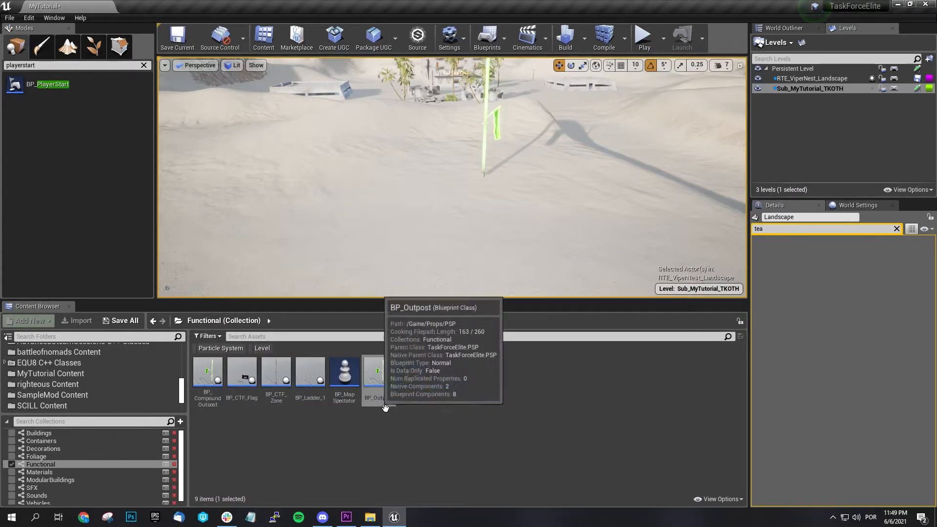
mouse_move(470, 196)
right_mouse_down()
mouse_move(472, 183)
mouse_move(470, 195)
right_mouse_up()
key("w")
left_click(471, 195)
key("e")
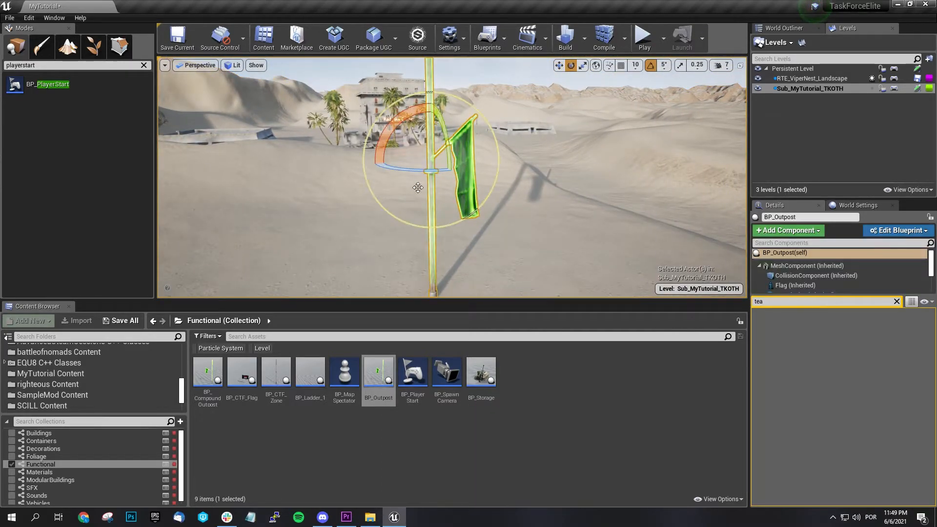
left_click_drag(417, 168, 461, 174)
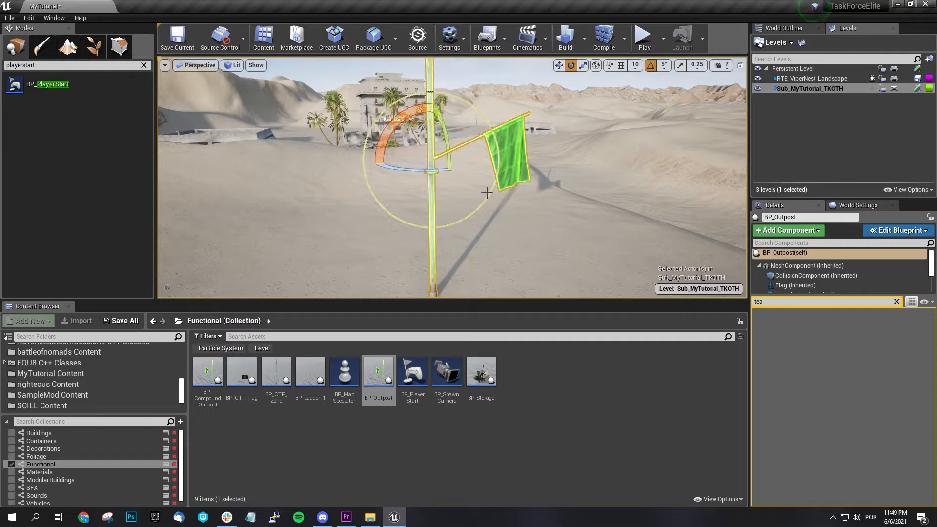
left_click(584, 221)
- Clear the property filter of the outpost and look through its full list of properties
left_click(513, 156)
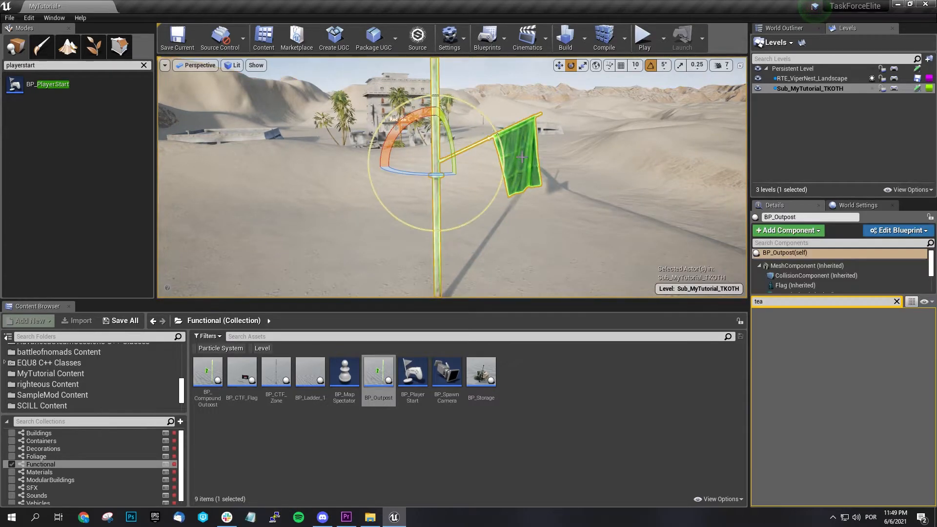
key("w")
left_click(897, 301)
left_click(873, 394)
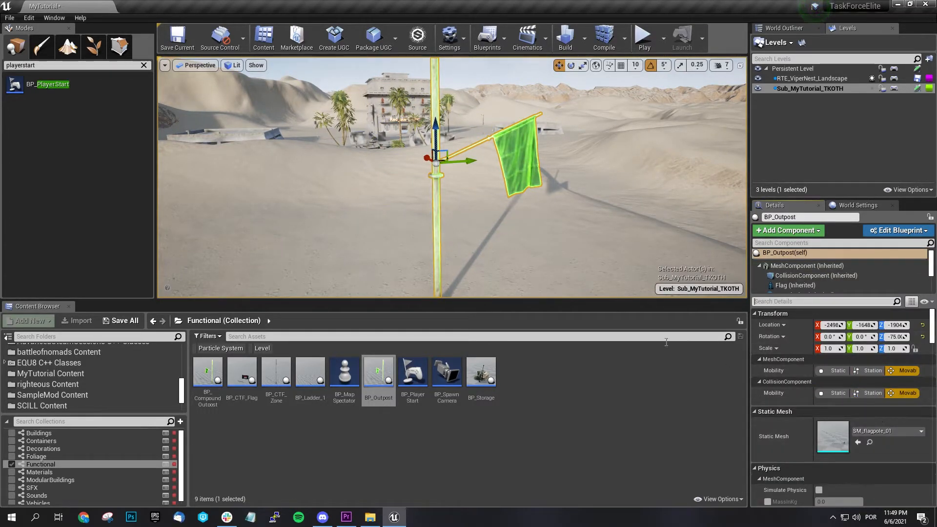
scroll(899, 413, "down", 3)
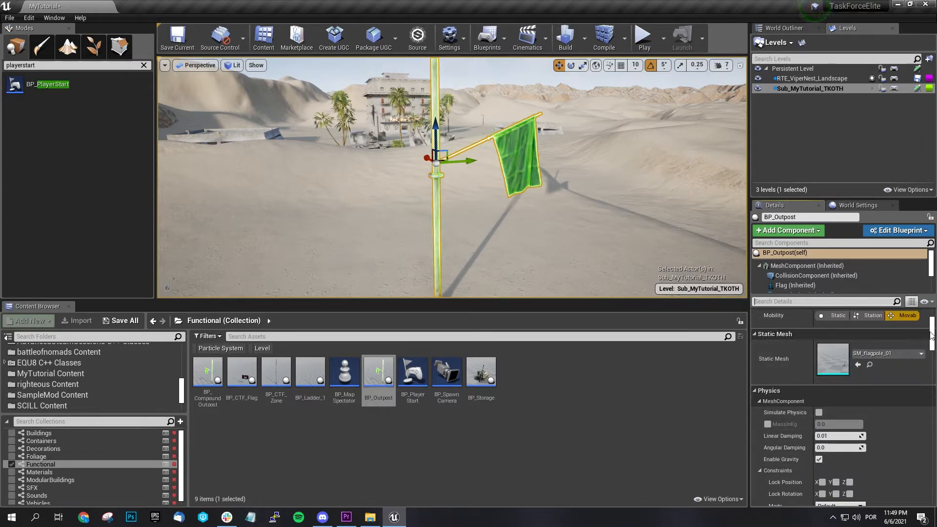
scroll(933, 351, "down", 3)
left_click_drag(933, 351, 934, 332)
scroll(890, 394, "down", 3)
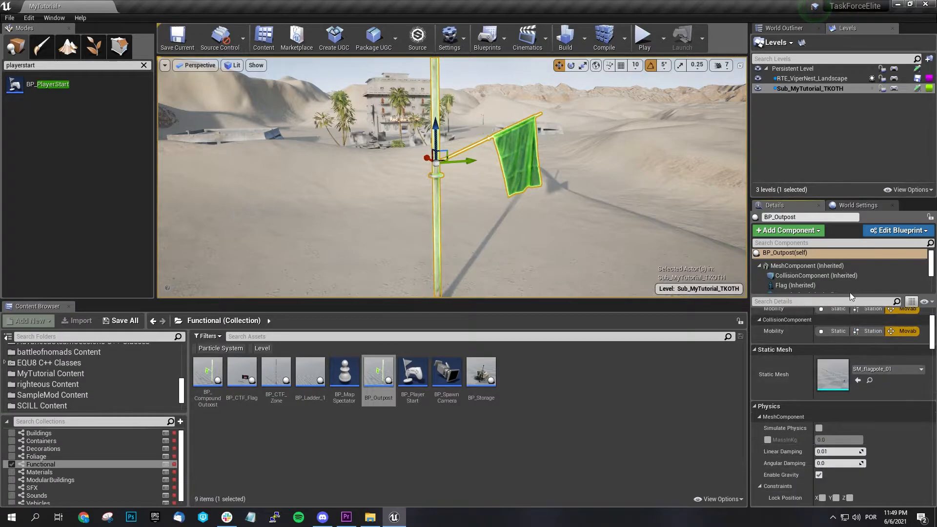
- Filter the outpost's properties by "id" and set its ID to Alpha
left_click(856, 303)
type("id")
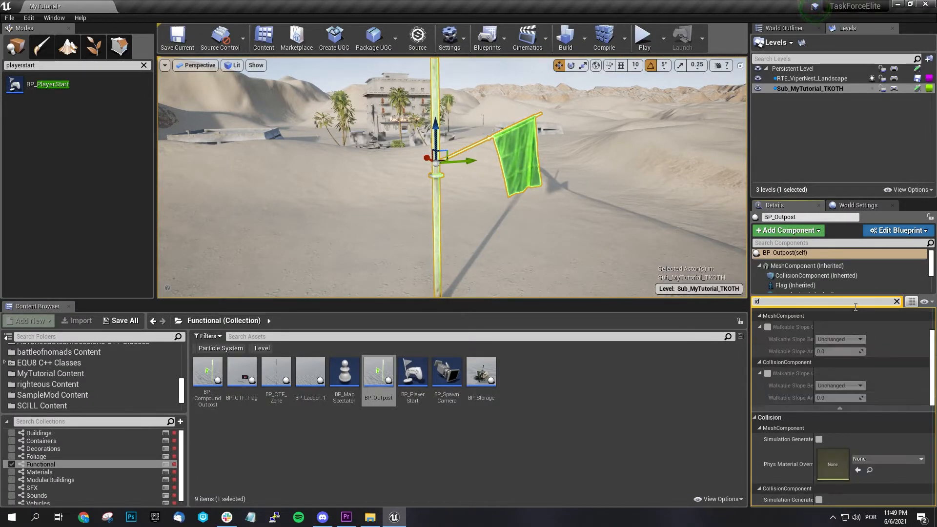
scroll(858, 353, "down", 1)
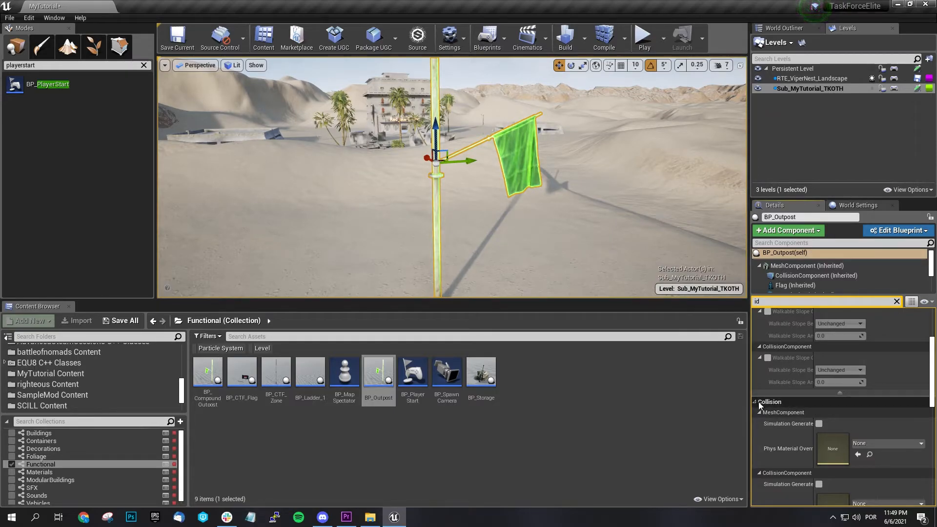
scroll(800, 434, "down", 4)
scroll(801, 435, "down", 8)
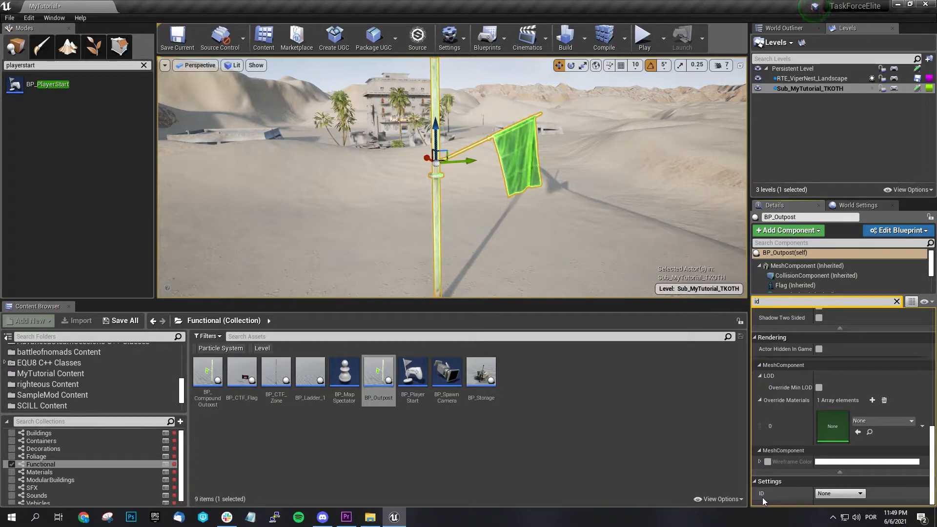
left_click(861, 494)
left_click(836, 422)
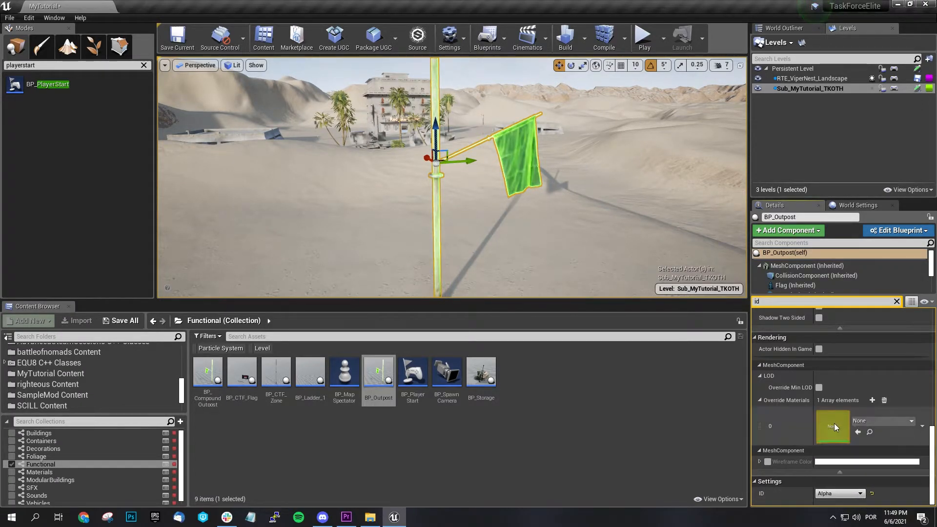
- Place a BP_PlayerStart near the outpost's flagpole, accepting placement outside the level bounds, and move it to one side of the pole
left_click(466, 258)
mouse_move(466, 257)
right_mouse_down()
mouse_move(464, 297)
mouse_move(405, 299)
mouse_move(464, 273)
mouse_move(469, 261)
right_mouse_up()
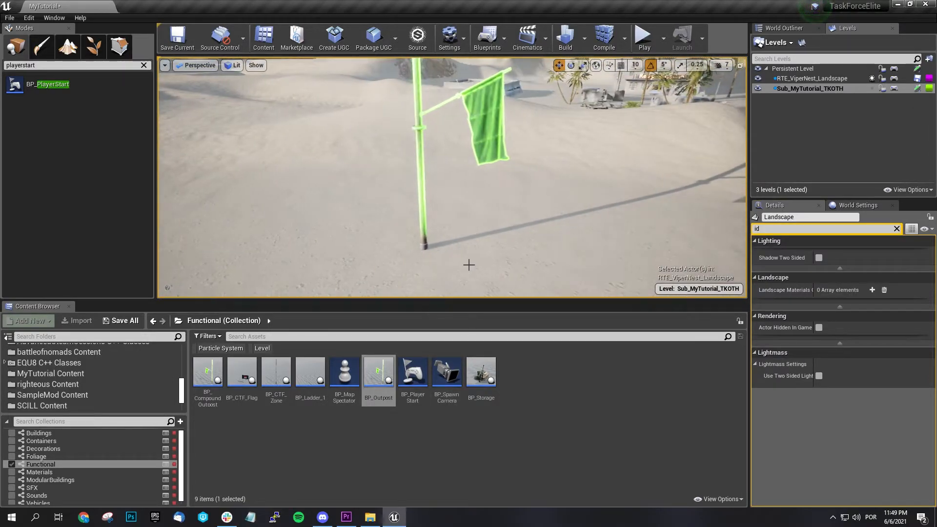
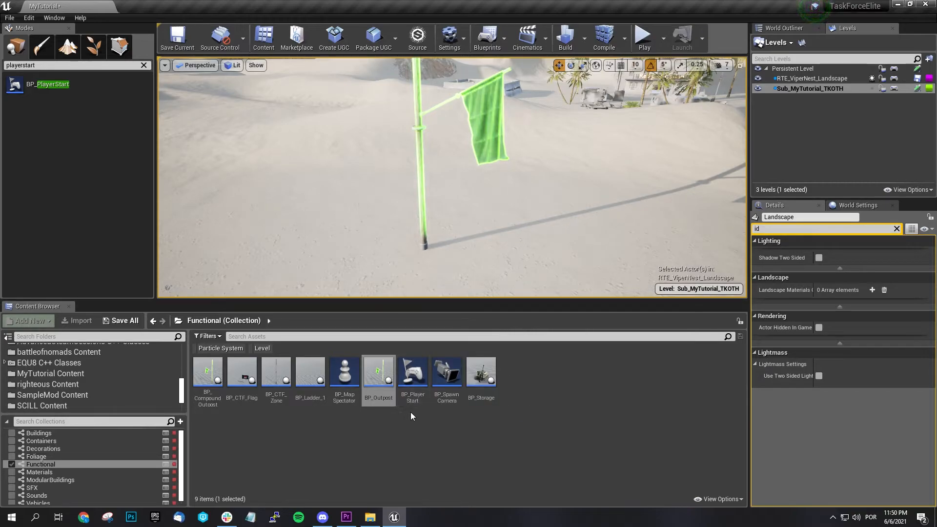
left_click_drag(413, 376, 410, 230)
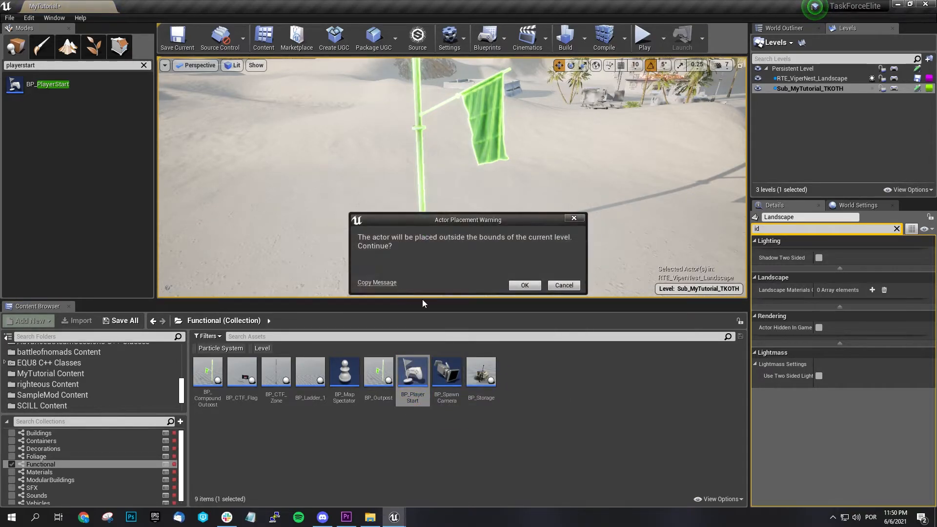
left_click(530, 285)
key("w")
right_click_drag(484, 268, 430, 294)
left_click_drag(418, 247, 664, 200)
key("d")
right_click_drag(665, 200, 556, 197)
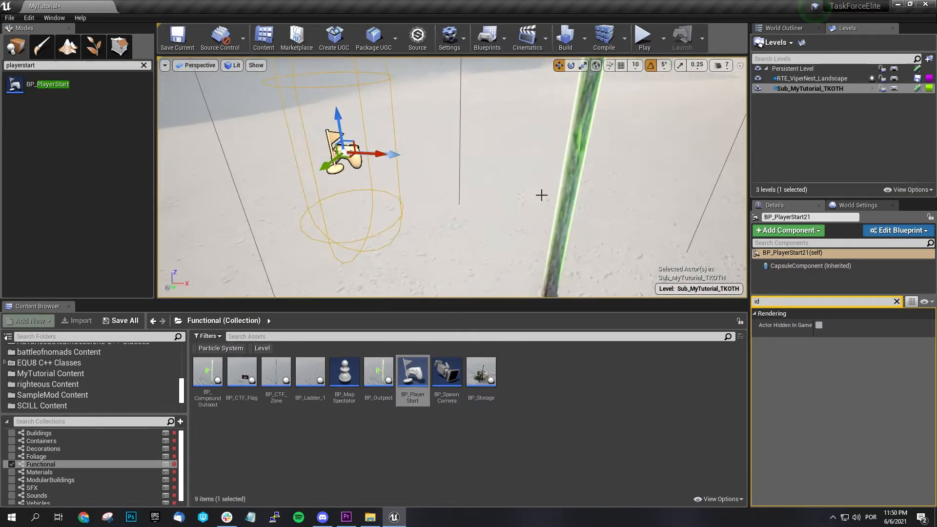
- Rotate the new player start beside the flagpole to about 55 degrees about the vertical axis
right_click_drag(403, 163, 471, 179)
key("s")
key("s")
left_click_drag(438, 204, 505, 273)
key("e")
key("w")
left_click_drag(483, 201, 483, 228)
key("w")
right_click_drag(483, 228, 500, 218)
key("s")
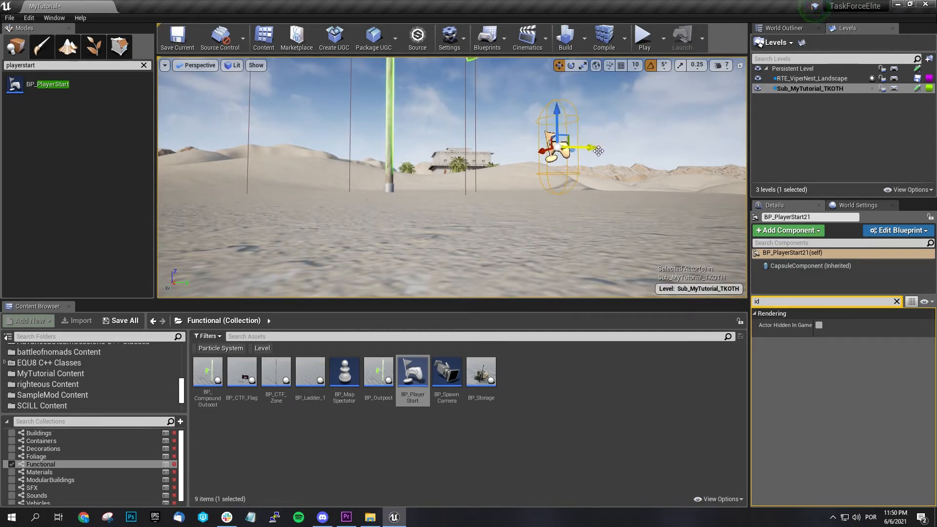
- Duplicate the player start twice, spacing the copies in a row near the outpost's flagpole
left_click_drag(601, 154, 550, 147)
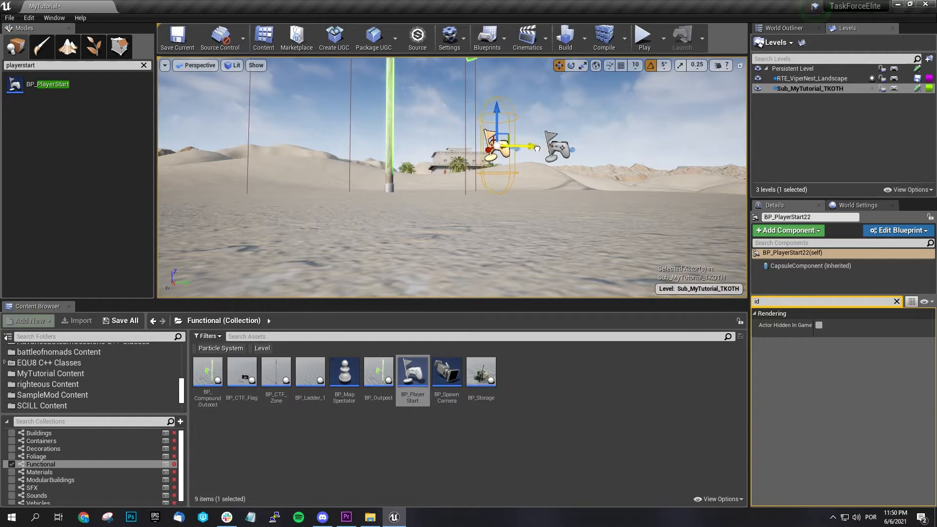
right_click_drag(548, 159, 419, 200)
key("d")
left_click_drag(481, 155, 378, 146)
right_click_drag(380, 128, 439, 154)
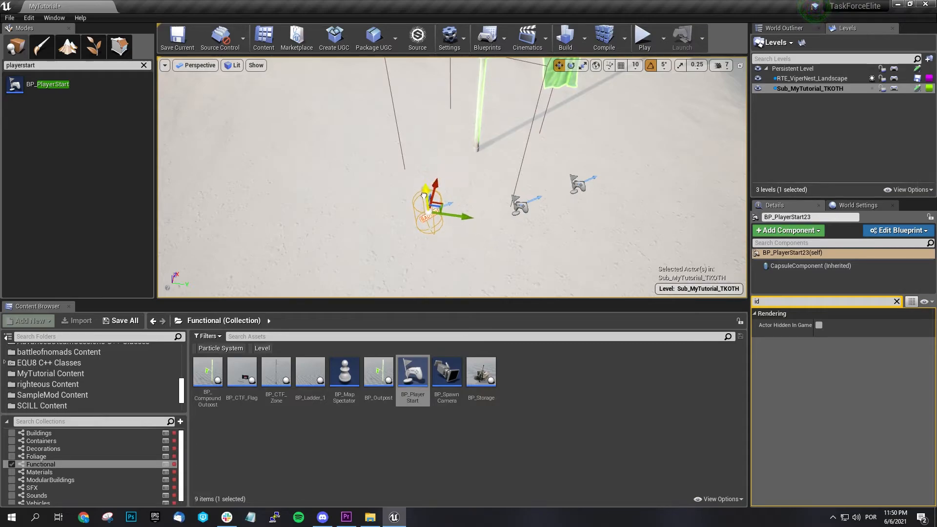
- Clear the property filter and set the Owning Outpost of all three player starts to Alpha
left_click(532, 249)
left_click(581, 187)
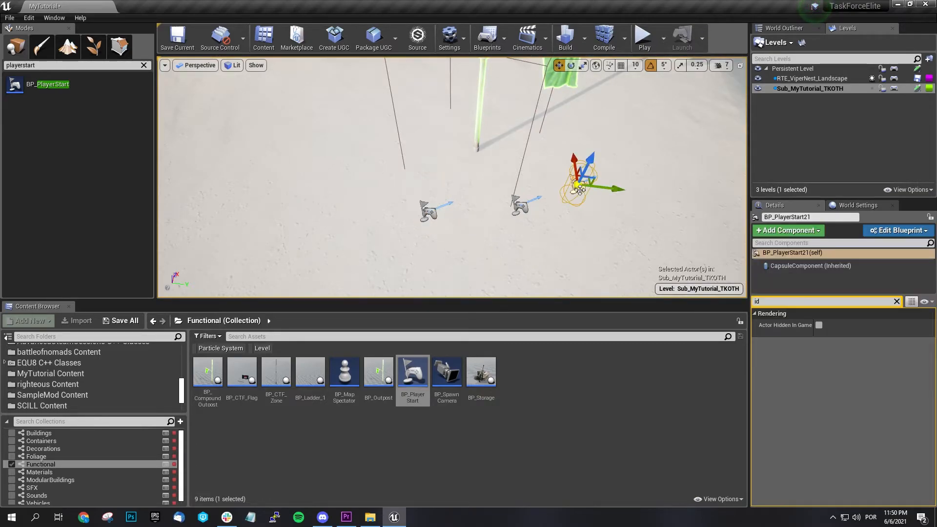
left_click(897, 301)
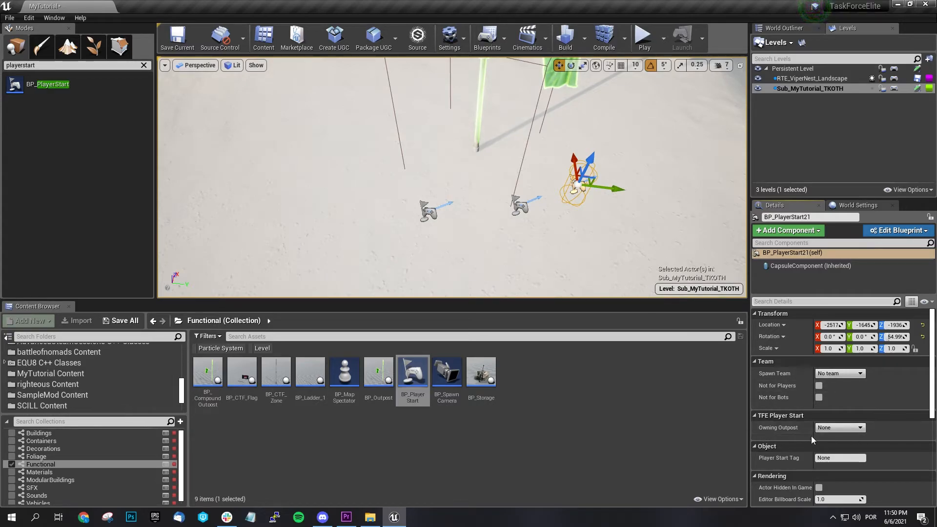
left_click(831, 428)
left_click(838, 438)
left_click(523, 208)
left_click(847, 429)
left_click(847, 438)
left_click(430, 220)
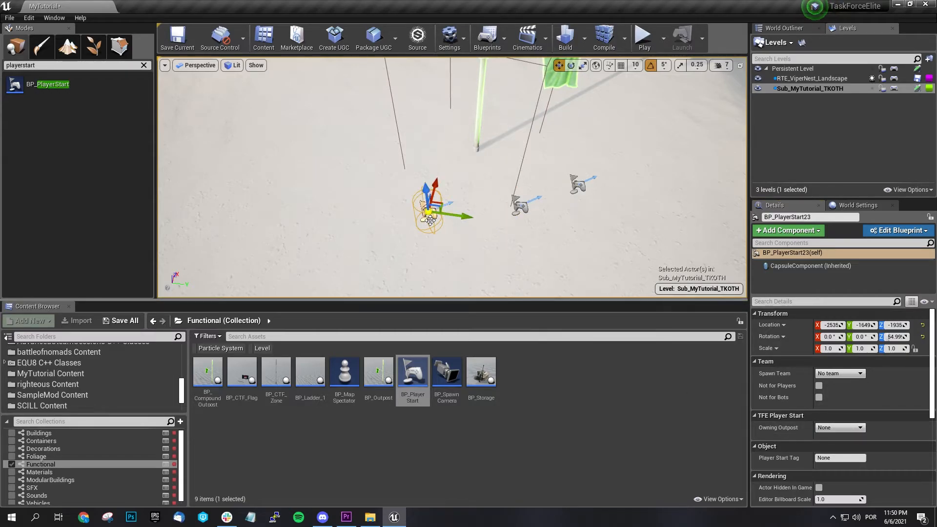
left_click(840, 373)
left_click(846, 428)
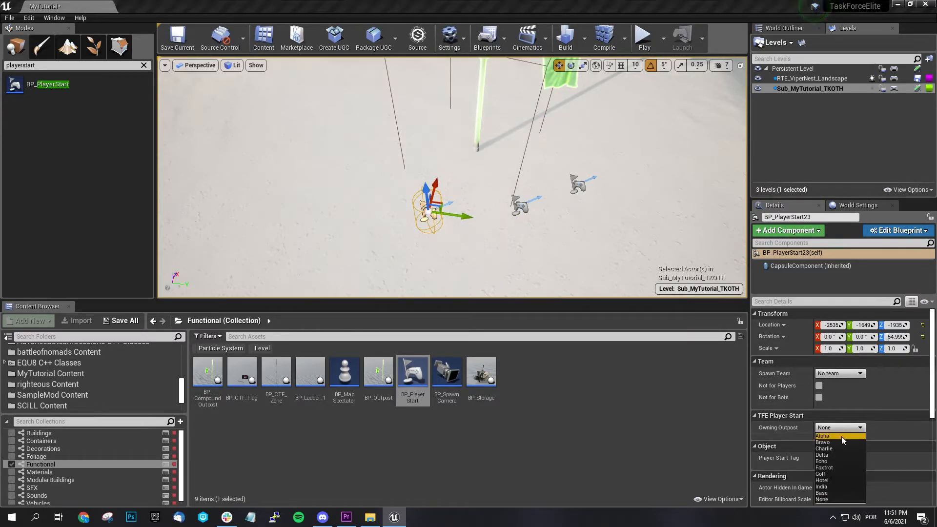
left_click(843, 438)
left_click(496, 256)
right_click_drag(563, 278, 625, 242)
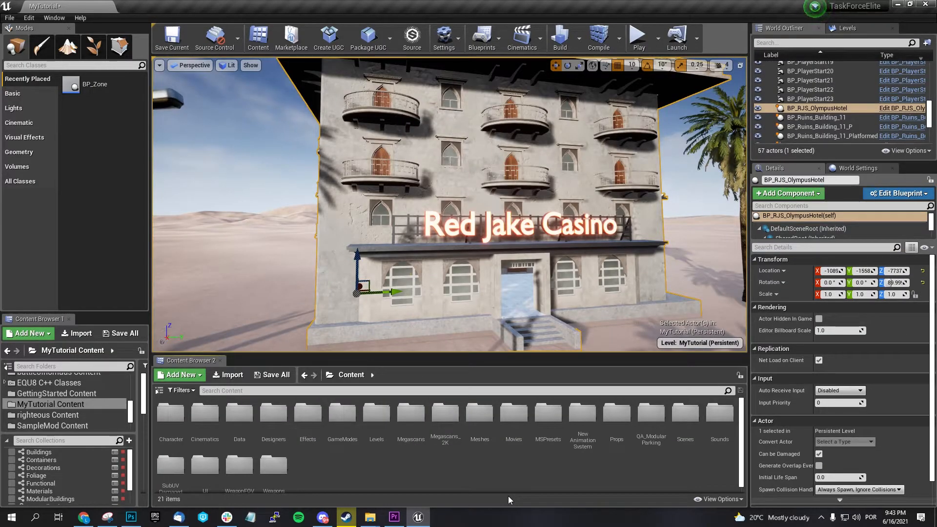
- Search the project content for bp_zone and make Sub_MyTutorial_TKOTH the current level
right_click_drag(396, 292, 365, 310)
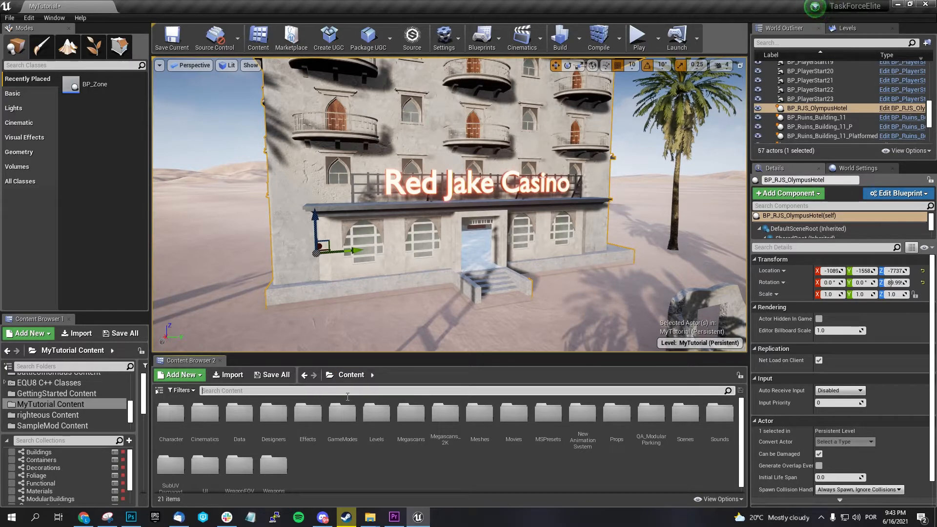
type("bp_zone")
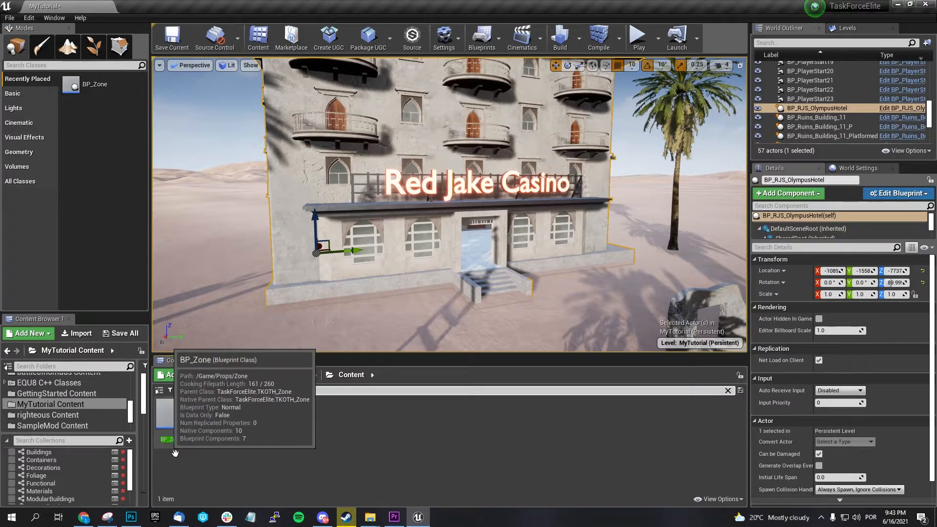
mouse_move(186, 428)
left_mouse_down()
mouse_move(293, 377)
mouse_move(263, 402)
mouse_move(180, 419)
mouse_move(387, 309)
mouse_move(255, 372)
mouse_move(379, 310)
mouse_move(182, 431)
left_mouse_up()
left_click(519, 420)
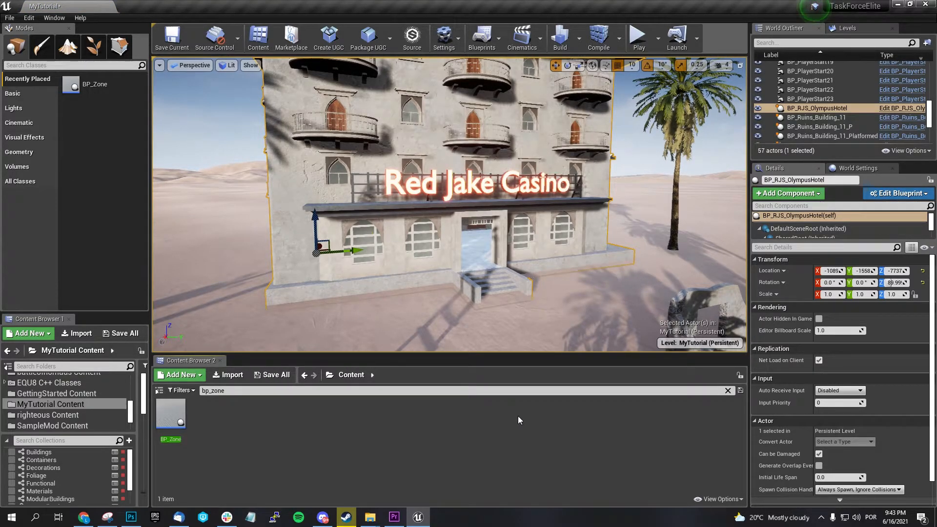
left_click(696, 343)
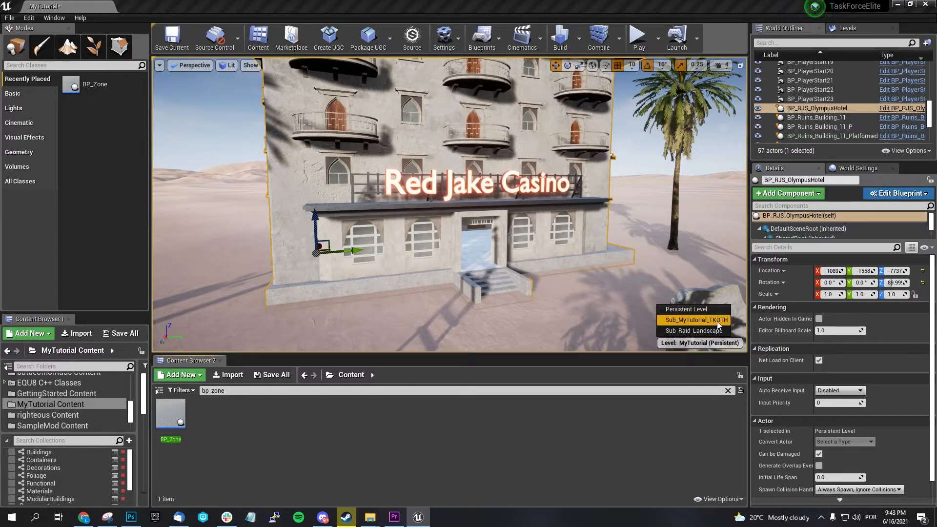
left_click(696, 319)
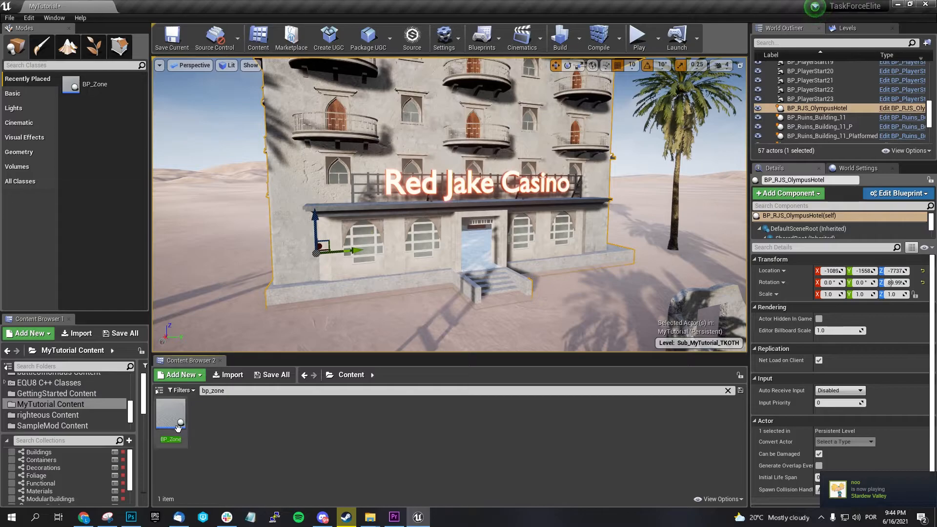
- Place a BP_Zone at the entrance of the Red Jake Casino building
left_click_drag(171, 414, 468, 254)
right_click_drag(437, 323, 522, 340)
key("a")
key("d")
key("w")
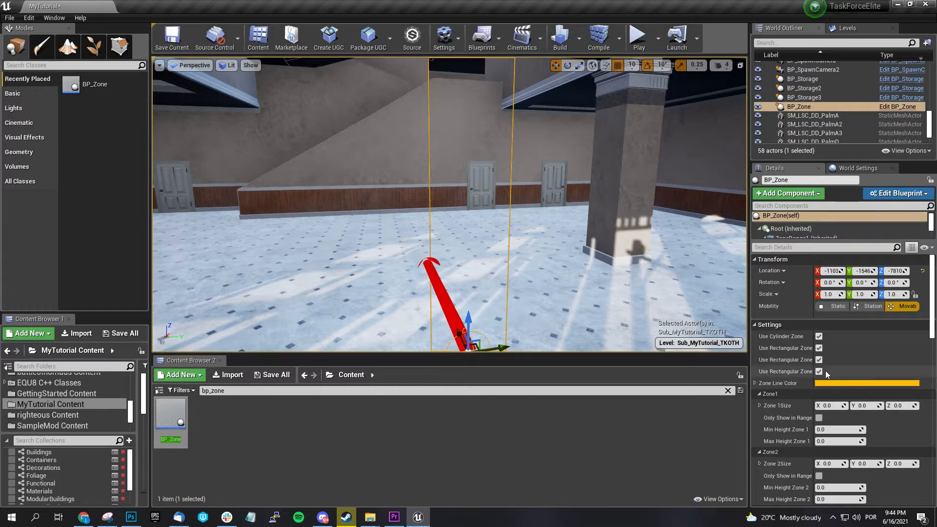
- Disable the zone's cylinder zone and its second and third rectangular zones, keeping only Rectangular Zone 1 enabled
left_click(818, 336)
left_click(819, 360)
left_click(819, 372)
right_click_drag(610, 253, 663, 258)
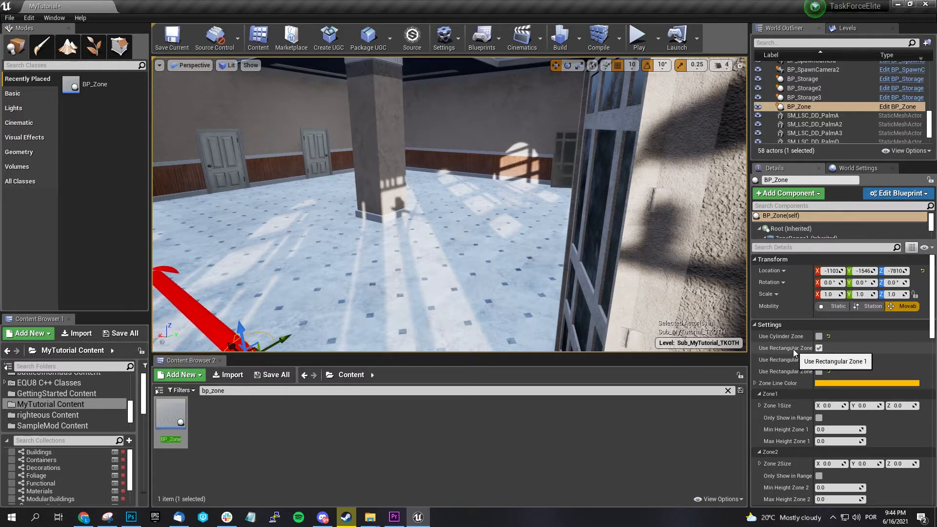
- Set the zone's Zone 1 size to 140 in X, Y and Z
left_click(835, 406)
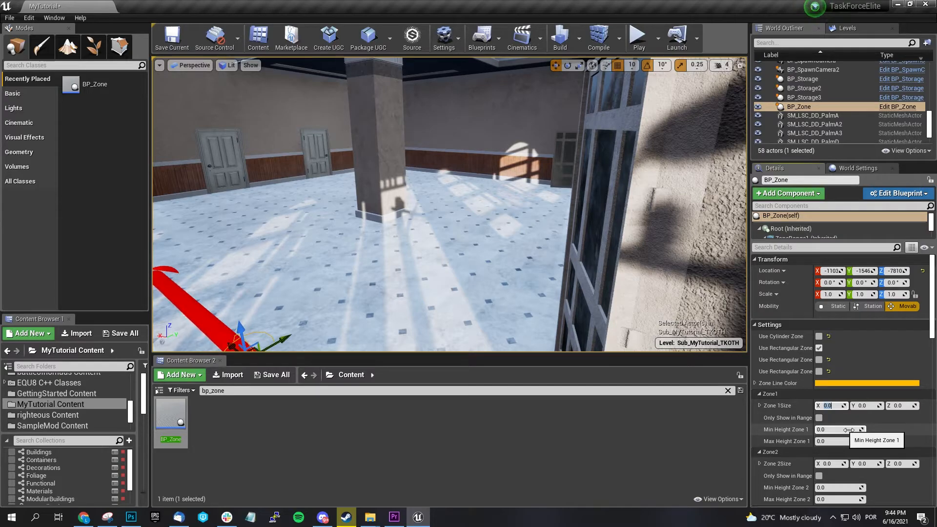
key("Tab")
type("140")
key("Tab")
type("1")
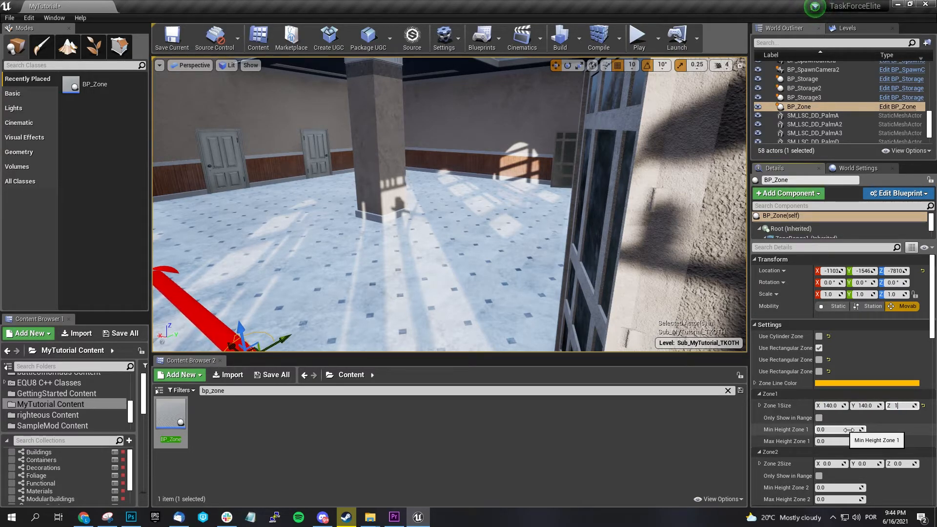
- Raise the zone above the casino's ground floor
right_click_drag(480, 283, 551, 266)
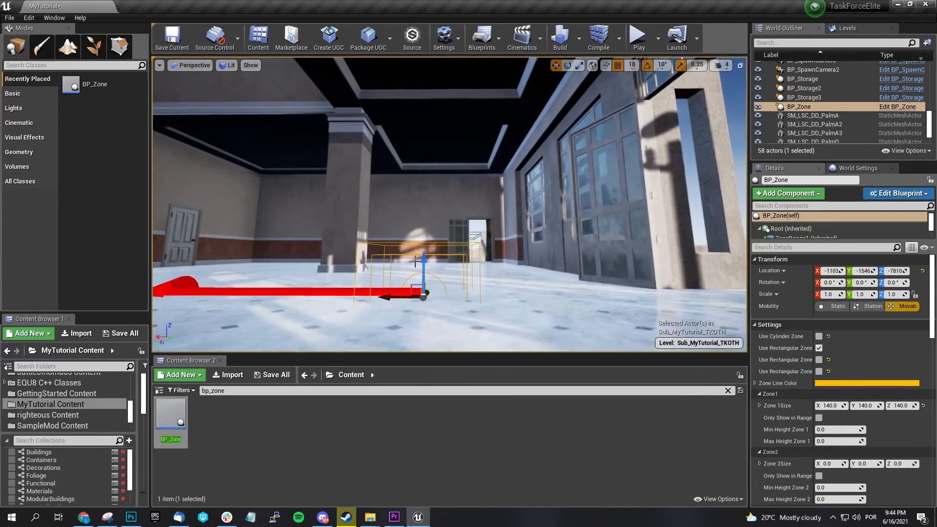
left_click_drag(426, 257, 442, 206)
right_click_drag(442, 206, 465, 240)
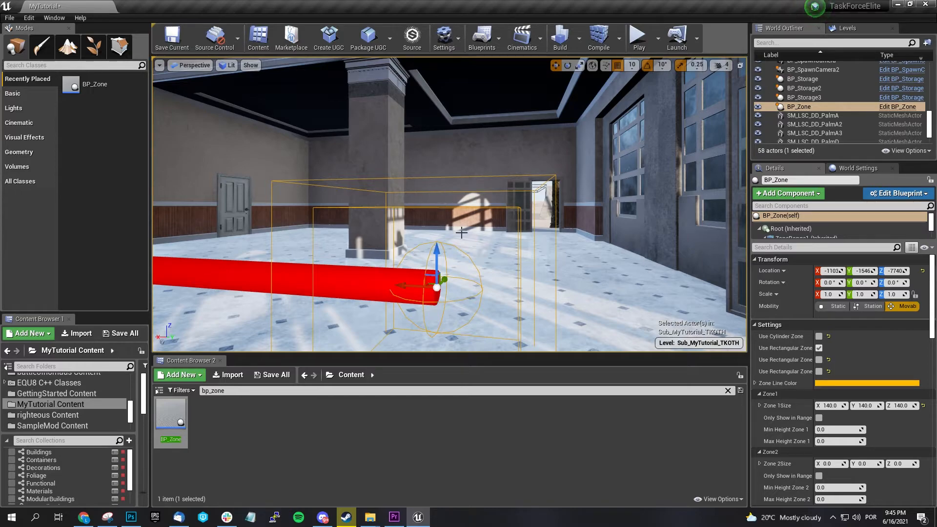
- Set the zone's Zone 1 size to 500 in X, Y and Z
left_click(830, 406)
type("500")
key("Tab")
type("500")
key("Tab")
type("500")
key("Return")
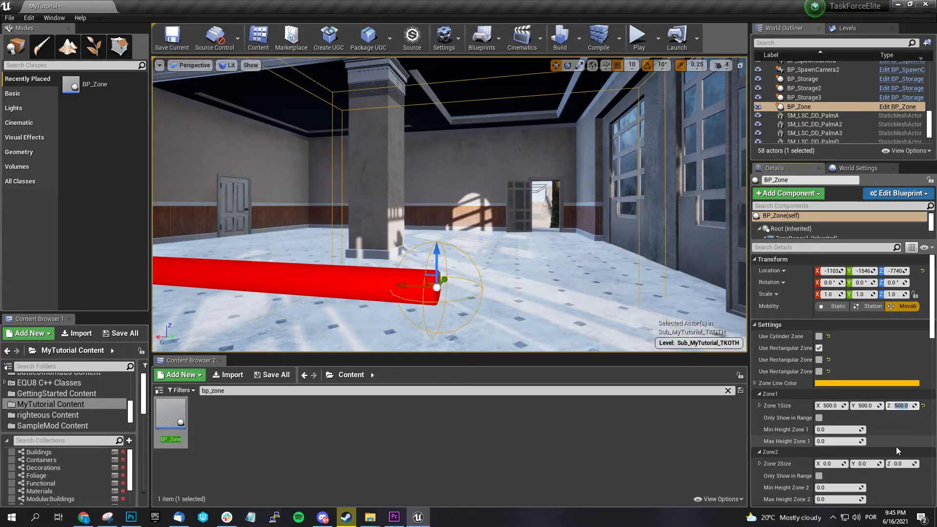
- Raise the zone further so the bottom of its box sits near the casino's tiled floor
right_click_drag(548, 313, 459, 322)
key("w")
key("s")
key("w")
key("s")
mouse_move(538, 294)
right_mouse_down()
mouse_move(520, 307)
mouse_move(538, 294)
right_mouse_up()
key("a")
left_click_drag(414, 237, 427, 174)
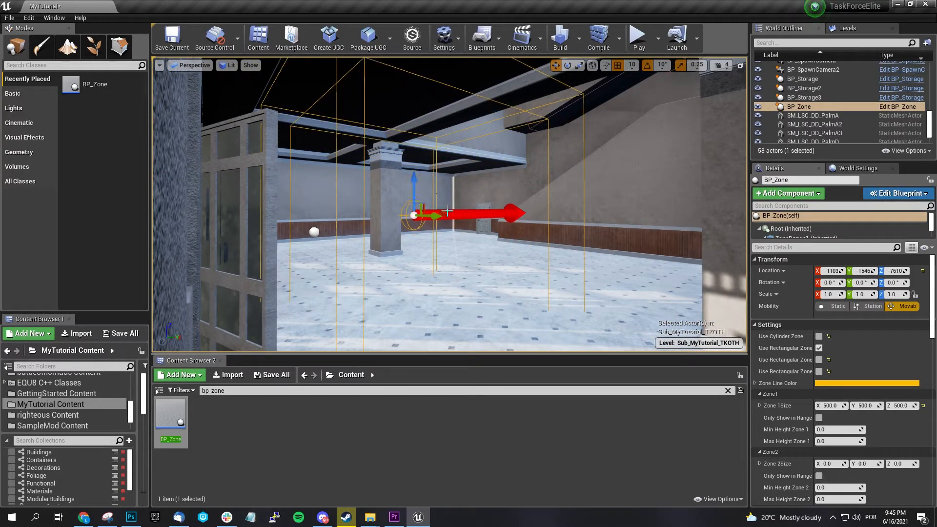
right_click_drag(445, 212, 444, 238)
mouse_move(417, 126)
left_mouse_down()
mouse_move(421, 97)
mouse_move(415, 136)
mouse_move(415, 123)
left_mouse_up()
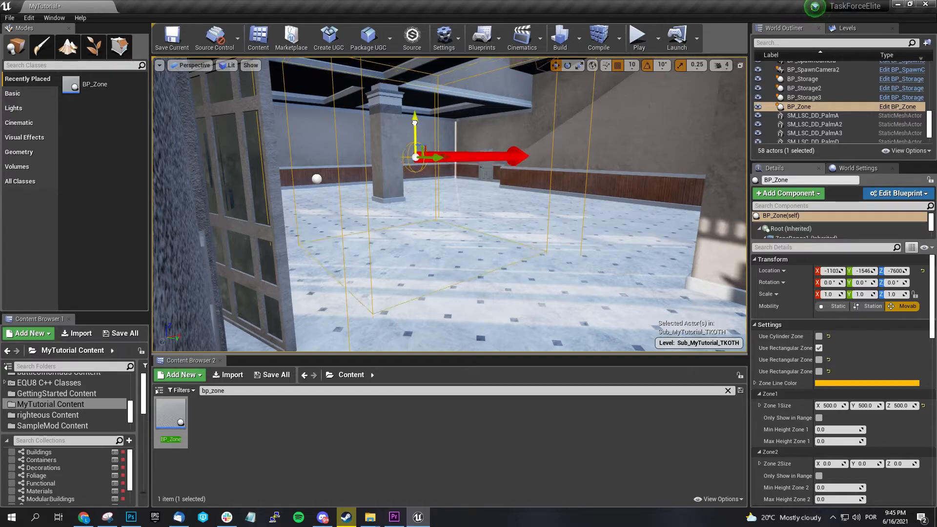
- Move the zone along the X axis, farther into the casino hall
right_click_drag(575, 318, 497, 310)
left_click_drag(468, 188, 575, 188)
key("f")
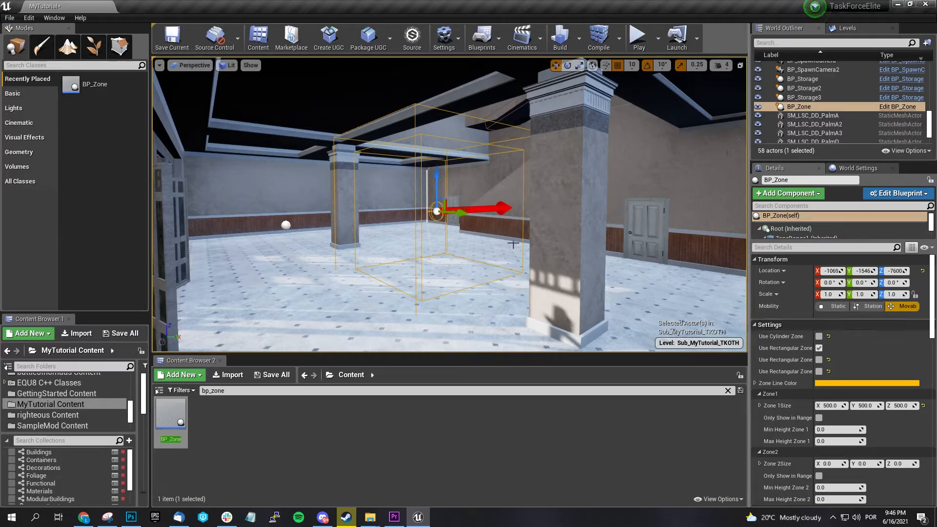
- Try Zone 1 Y sizes of 1000 and 3000 for the zone
left_click(874, 407)
type("100")
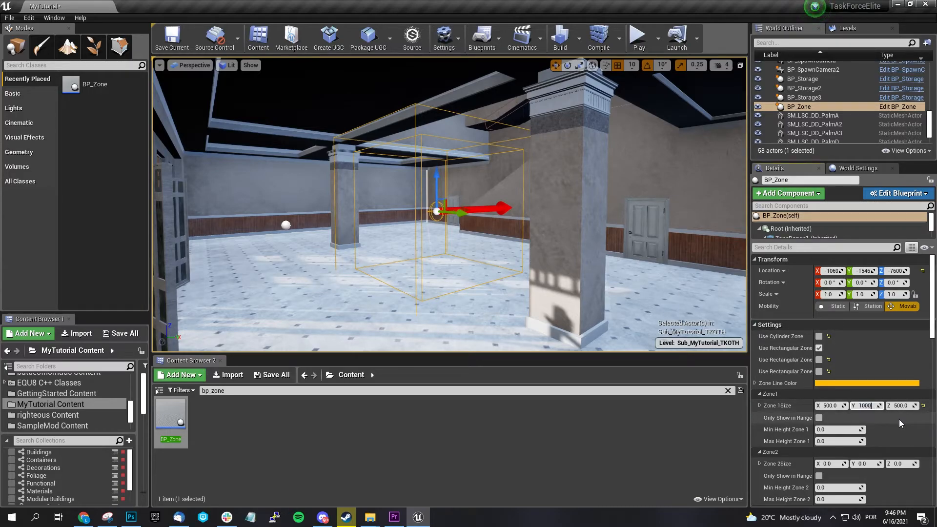
key("Return")
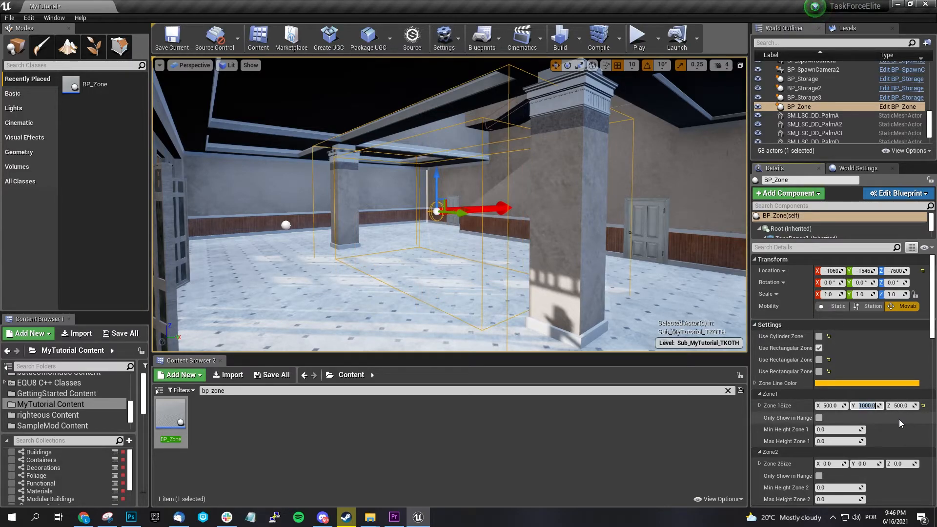
type("3000")
key("Return")
right_click_drag(903, 397, 902, 376)
- Shift the zone along the Y axis to fit its box between the hall's side walls
mouse_move(537, 220)
right_mouse_down()
mouse_move(691, 222)
mouse_move(517, 224)
mouse_move(683, 222)
mouse_move(662, 225)
mouse_move(656, 273)
mouse_move(654, 230)
mouse_move(683, 239)
mouse_move(522, 220)
right_mouse_up()
key("s")
key("a")
key("w")
key("w")
right_click_drag(537, 170, 594, 189)
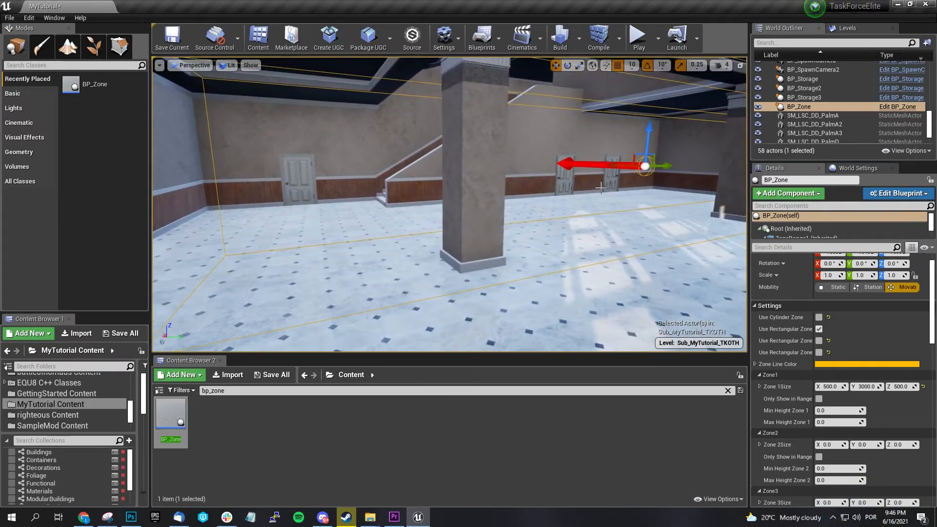
left_click_drag(678, 170, 644, 168)
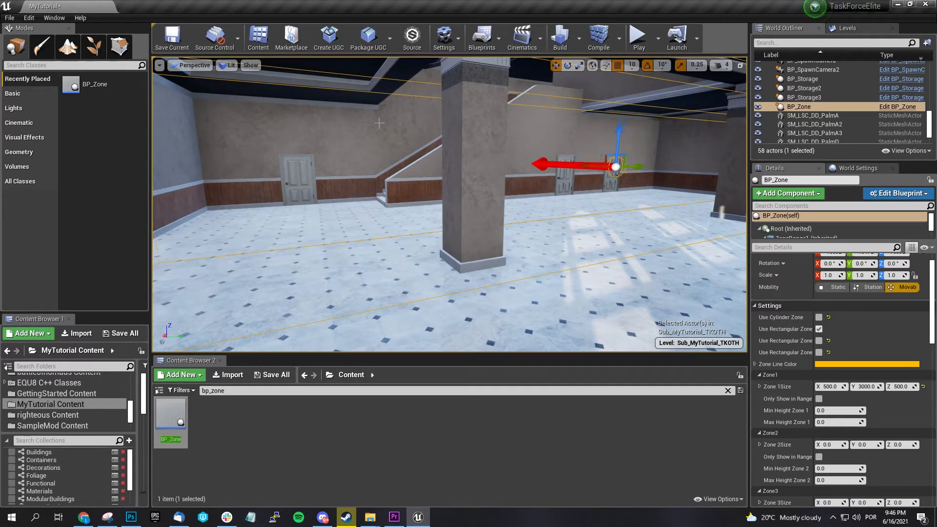
- Switch the viewport to the top view and shift the zone along the Y axis within the building outline
left_click(191, 65)
left_click(207, 89)
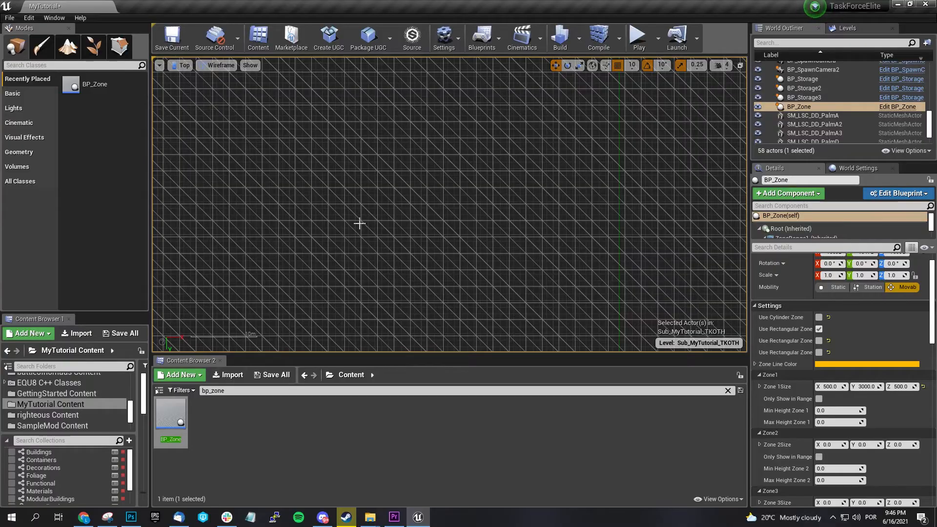
scroll(357, 222, "up", 5)
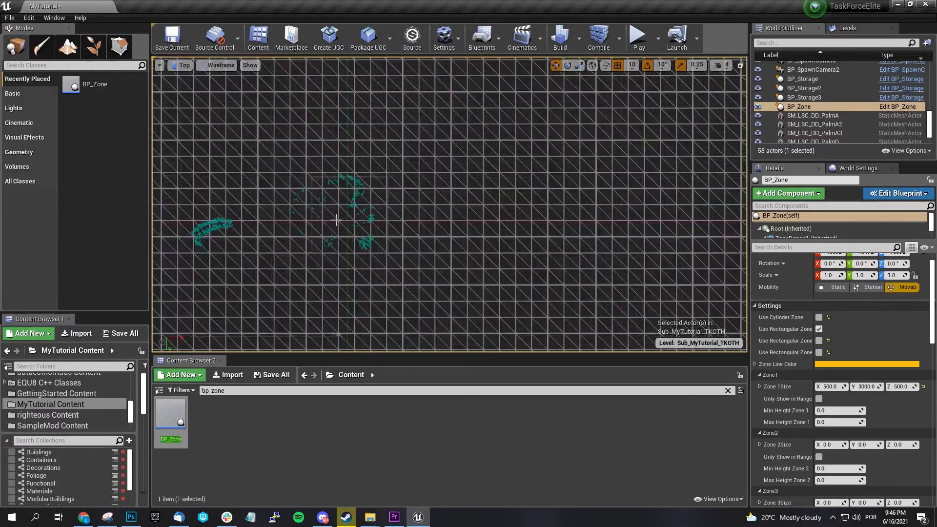
scroll(322, 215, "down", 5)
scroll(313, 194, "down", 6)
scroll(436, 170, "up", 4)
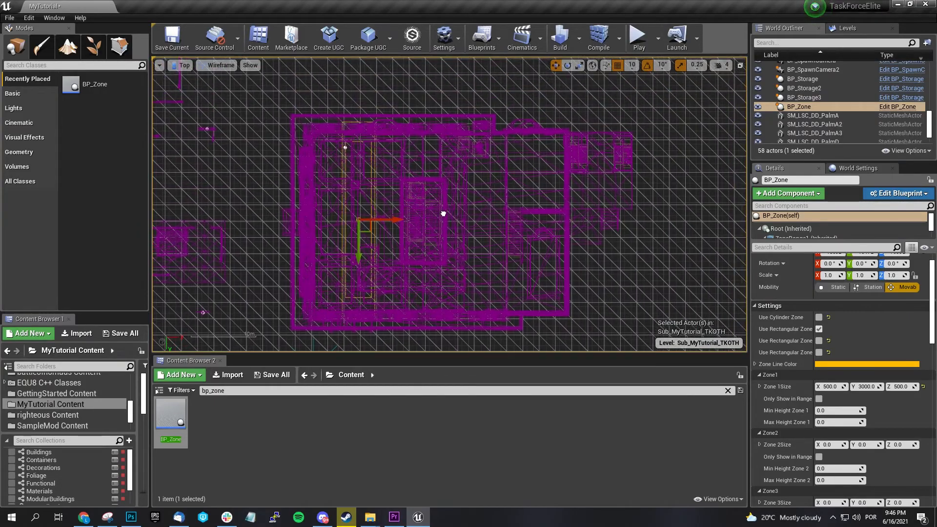
right_click_drag(443, 213, 480, 215)
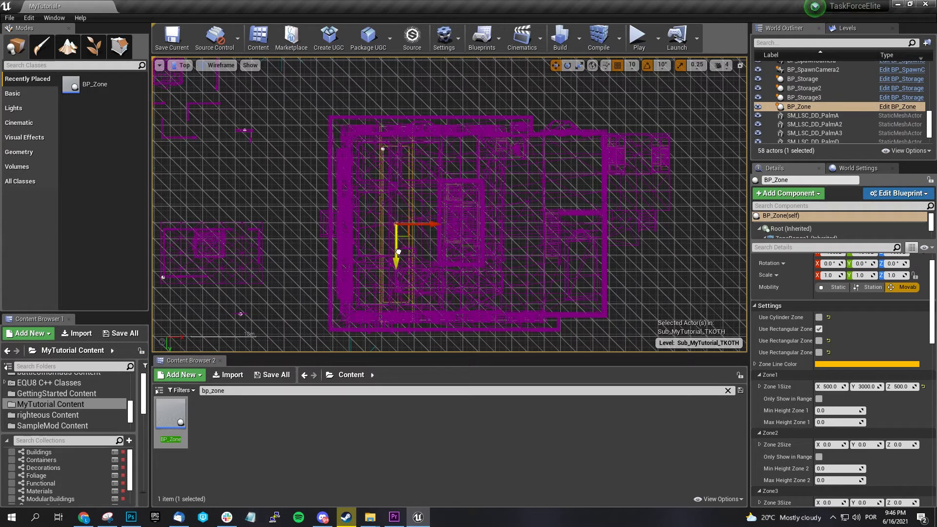
left_click_drag(401, 247, 401, 245)
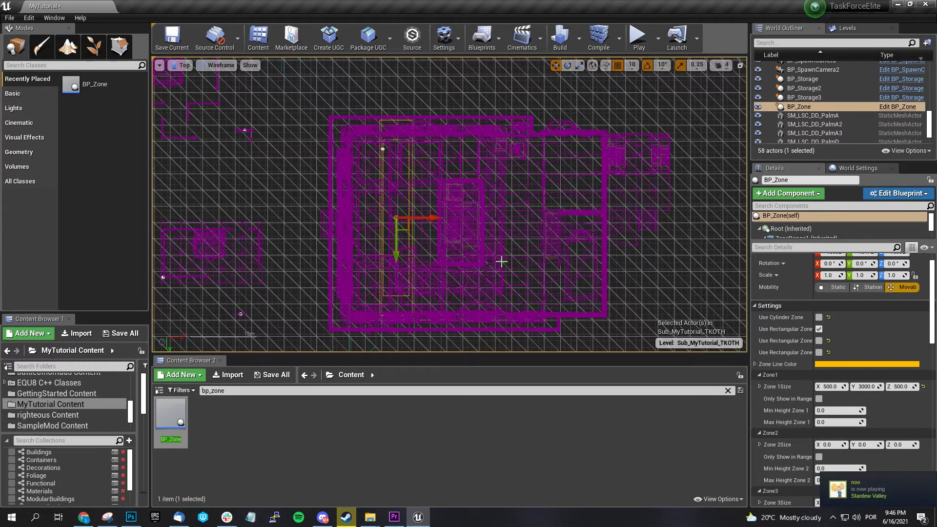
- Set the zone's Zone 1 Y size to 2950
scroll(866, 322, "up", 2)
left_click(877, 407)
type("2950")
key("Return")
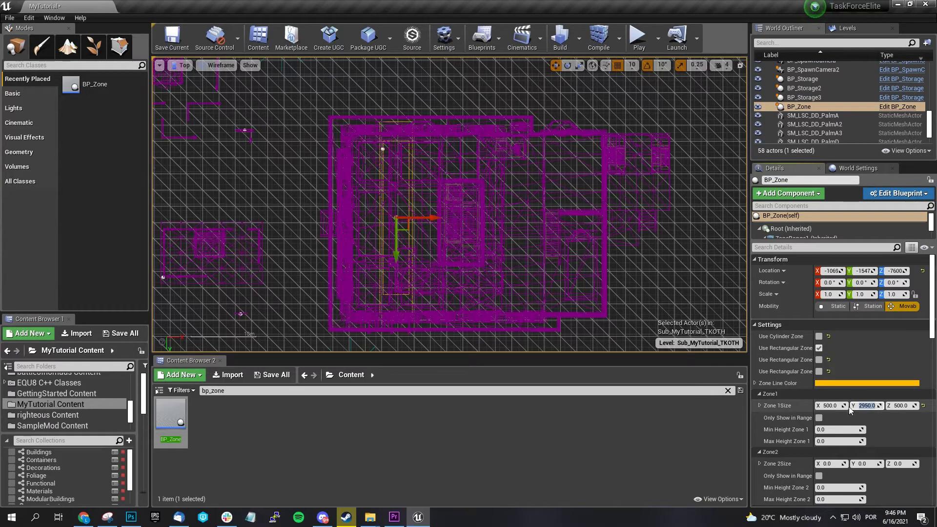
- Shift the zone along the Y and X axes in the top view within the building outline
left_click_drag(403, 265, 400, 261)
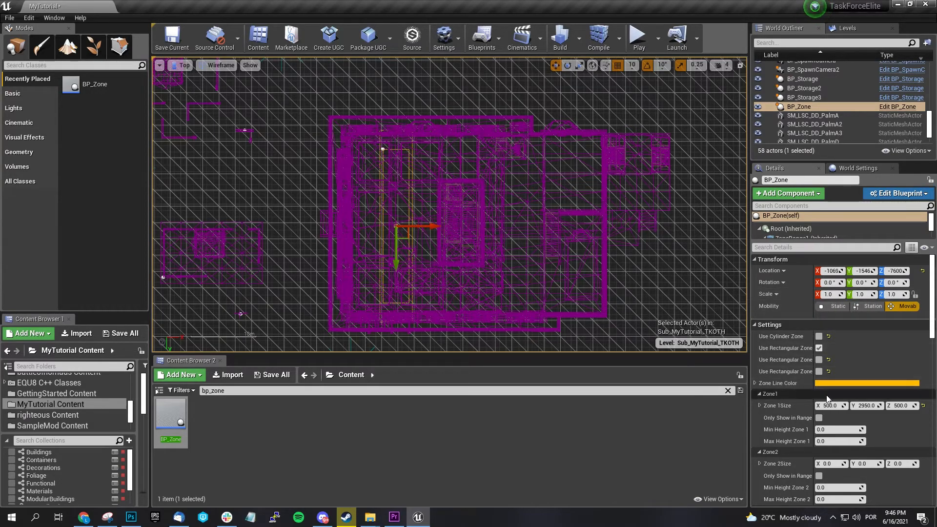
left_click_drag(433, 226, 453, 227)
left_click(903, 409)
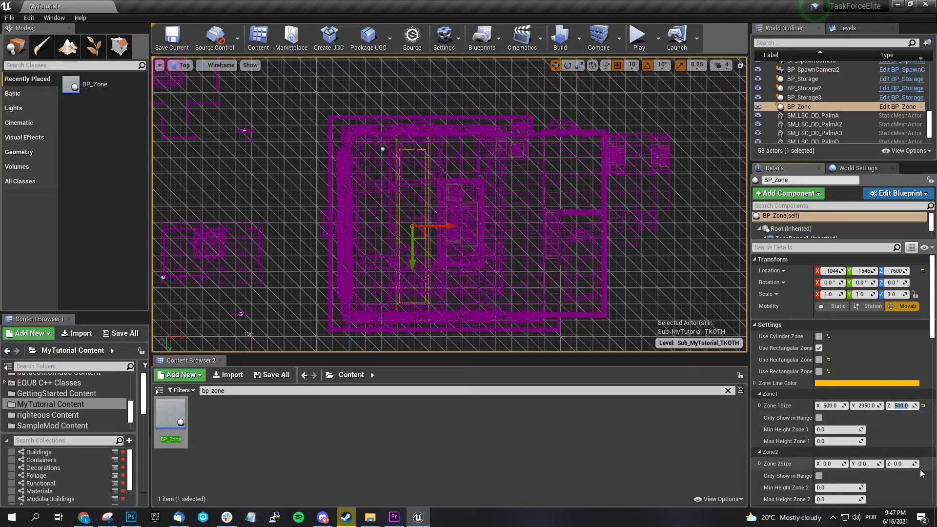
- Try Zone 1 X sizes of 1500 and 2000, settle on 2600, and nudge the zone along the X axis
left_click(836, 406)
type("1500")
key("Return")
type("2000")
key("Return")
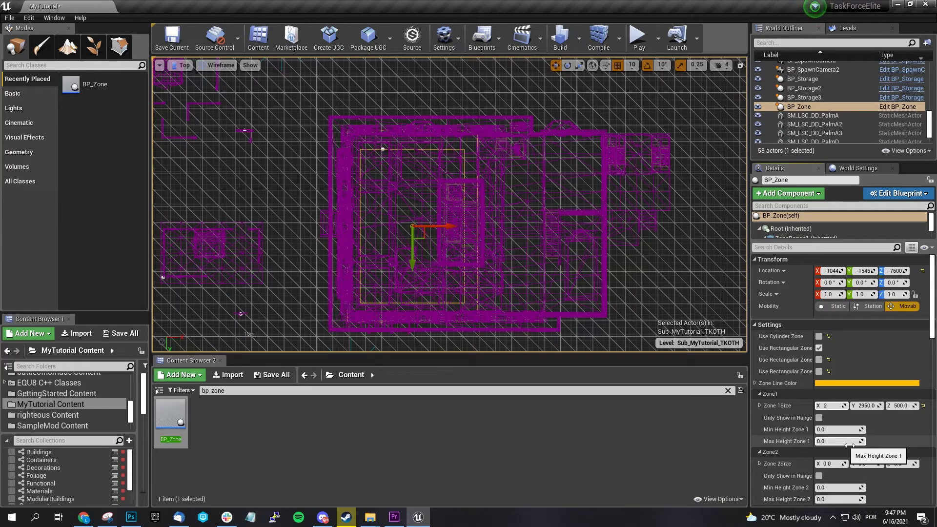
key("Return")
left_click_drag(440, 226, 442, 227)
- Switch the viewport to the perspective view and shift the zone horizontally to align its box with the building's outer walls
left_click(221, 66)
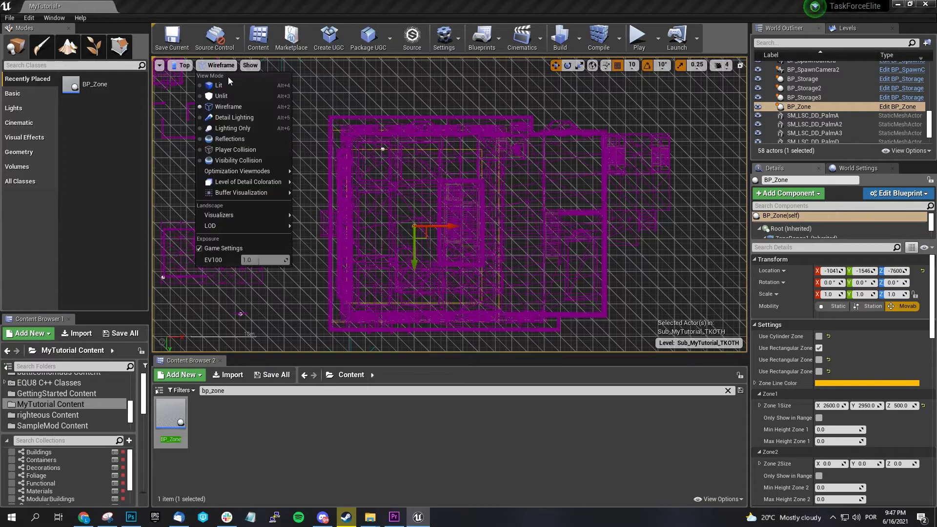
left_click(188, 66)
left_click(197, 77)
right_click_drag(410, 188, 443, 194)
mouse_move(538, 159)
left_mouse_down()
mouse_move(530, 157)
mouse_move(542, 159)
left_mouse_up()
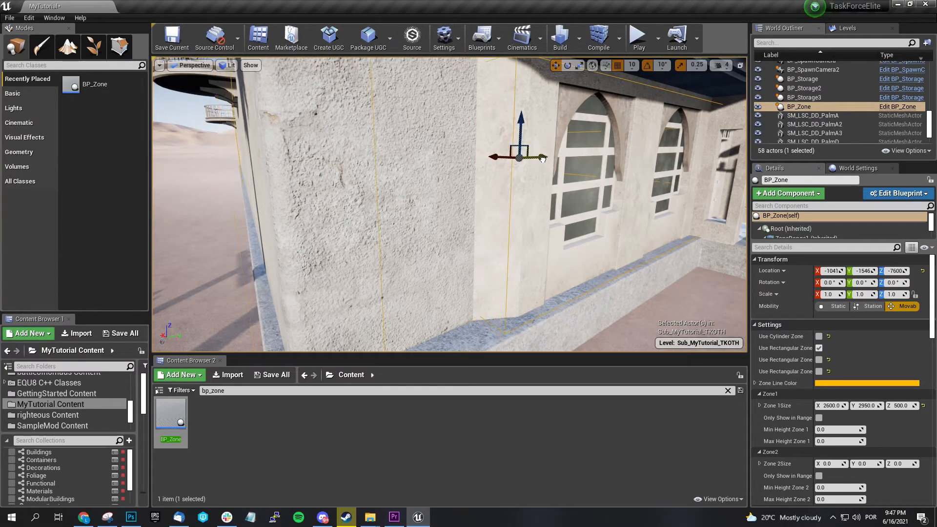
right_click_drag(539, 162, 551, 176)
left_click_drag(481, 94, 411, 75)
right_click_drag(411, 74, 414, 78)
mouse_move(521, 192)
right_mouse_down()
mouse_move(547, 146)
mouse_move(576, 195)
mouse_move(521, 192)
right_mouse_up()
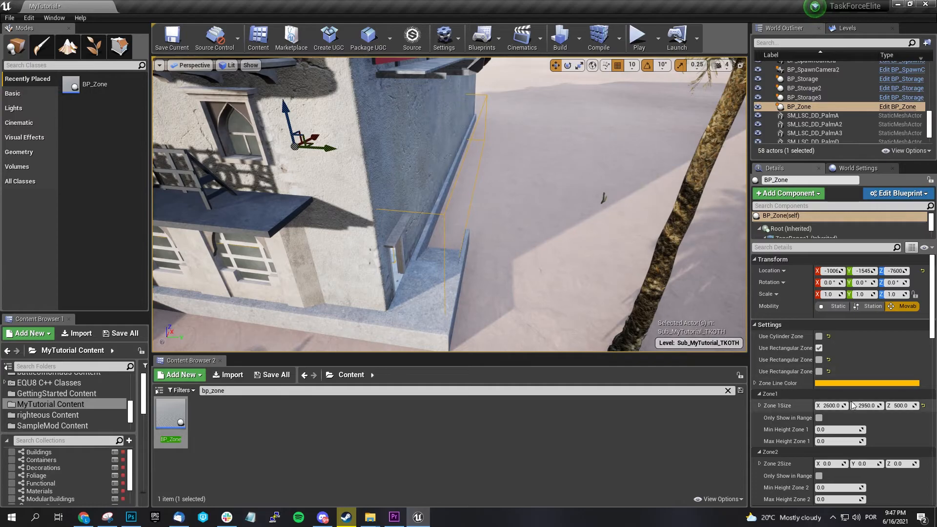
- Set the zone's Zone 1 Y size to 2600 and shift the zone to fit the building
scroll(879, 373, "down", 2)
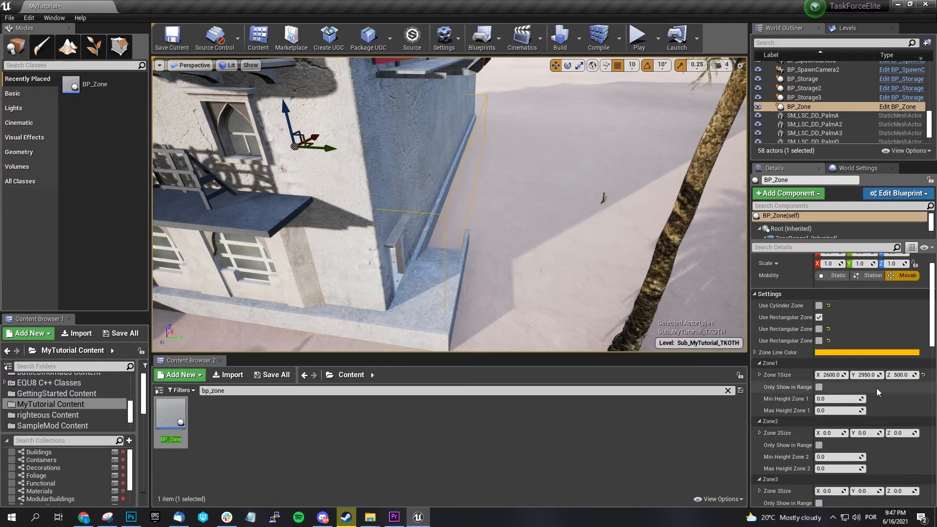
left_click(866, 375)
type("2600")
key("Return")
right_click_drag(586, 205, 527, 170)
left_click_drag(572, 211, 551, 211)
- Examine how the zone's box fits the building's walls and interior hall from several viewpoints
key("a")
mouse_move(552, 210)
right_mouse_down()
mouse_move(537, 210)
mouse_move(571, 211)
mouse_move(522, 215)
mouse_move(569, 213)
right_mouse_up()
key("d")
key("d")
key("w")
key("s")
key("w")
mouse_move(301, 226)
right_mouse_down()
mouse_move(312, 232)
mouse_move(301, 226)
right_mouse_up()
key("s")
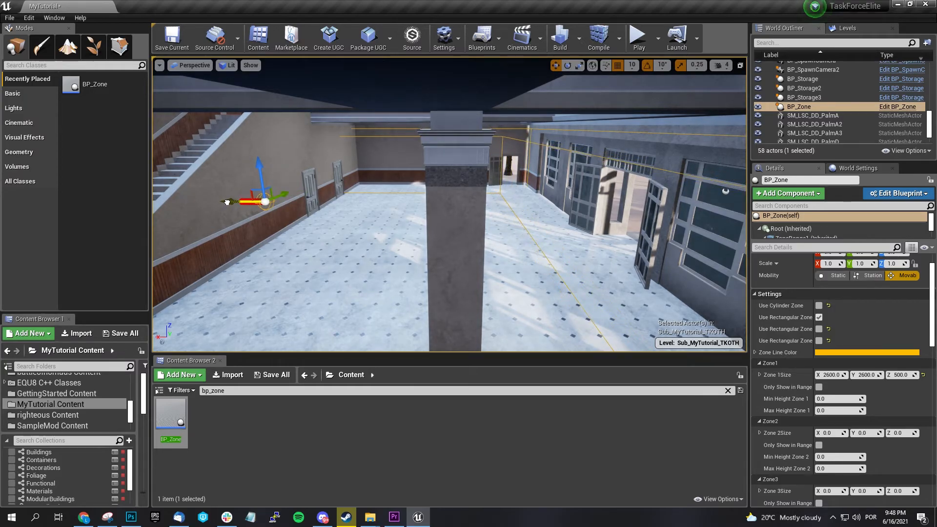
key("s")
right_click_drag(238, 224, 132, 231)
key("s")
mouse_move(449, 205)
right_mouse_down()
mouse_move(439, 204)
mouse_move(454, 198)
mouse_move(478, 207)
mouse_move(605, 207)
mouse_move(459, 203)
mouse_move(498, 191)
mouse_move(576, 190)
mouse_move(474, 226)
mouse_move(620, 236)
right_mouse_up()
key("w")
key("a")
key("a")
key("w")
key("a")
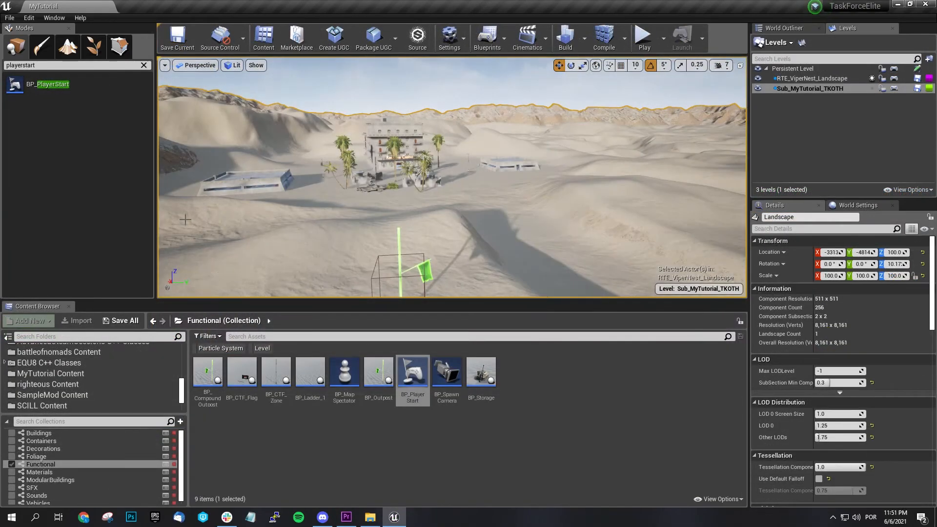
- Save all unsaved levels and assets, and save the current level
left_click(9, 18)
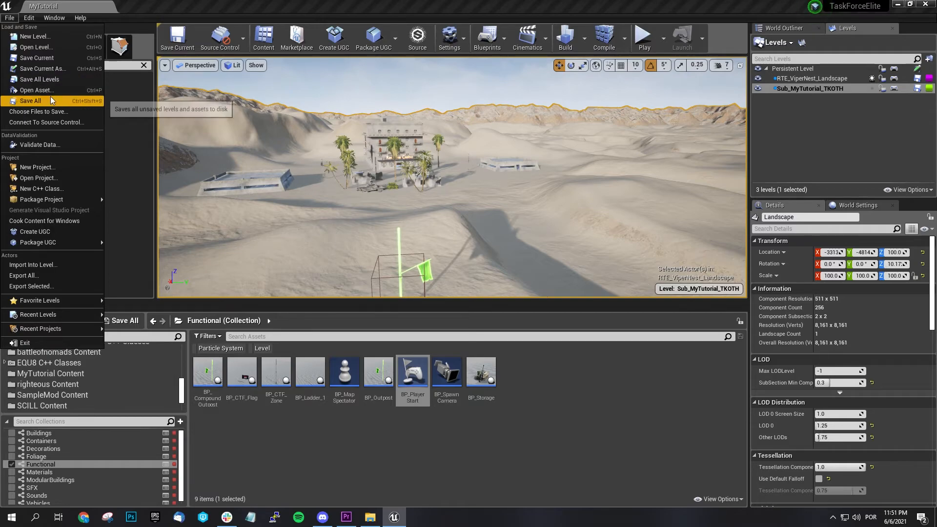
left_click(31, 100)
key("w")
right_click_drag(478, 244, 430, 195)
key("d")
key("d")
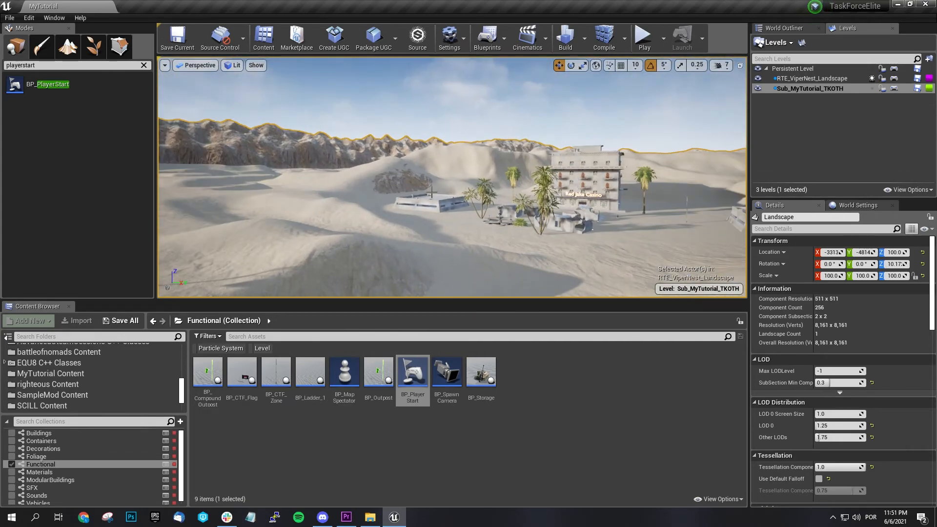
right_click_drag(515, 237, 553, 252)
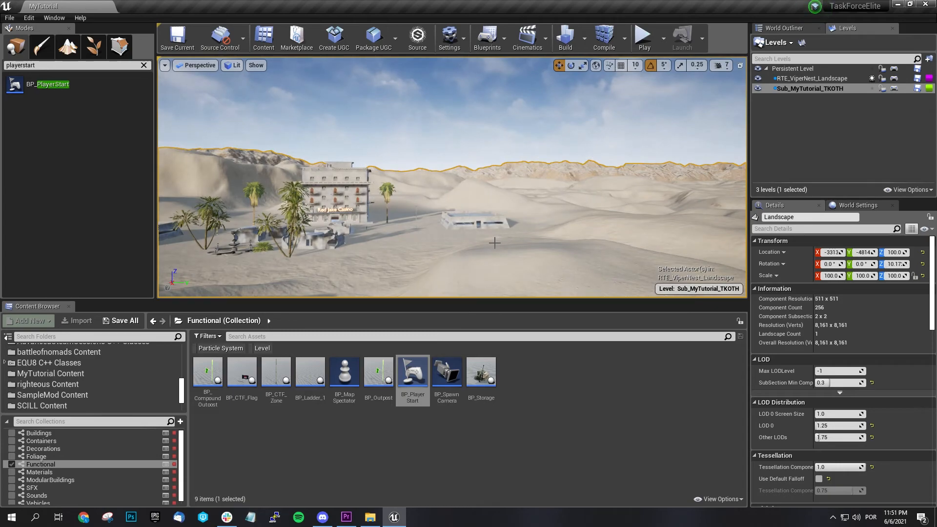
right_click_drag(494, 242, 459, 239)
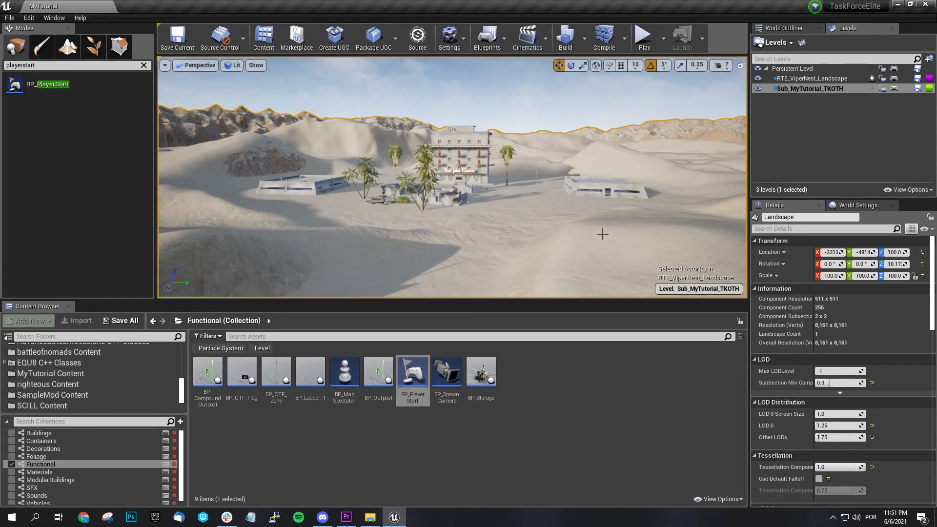
left_click(177, 37)
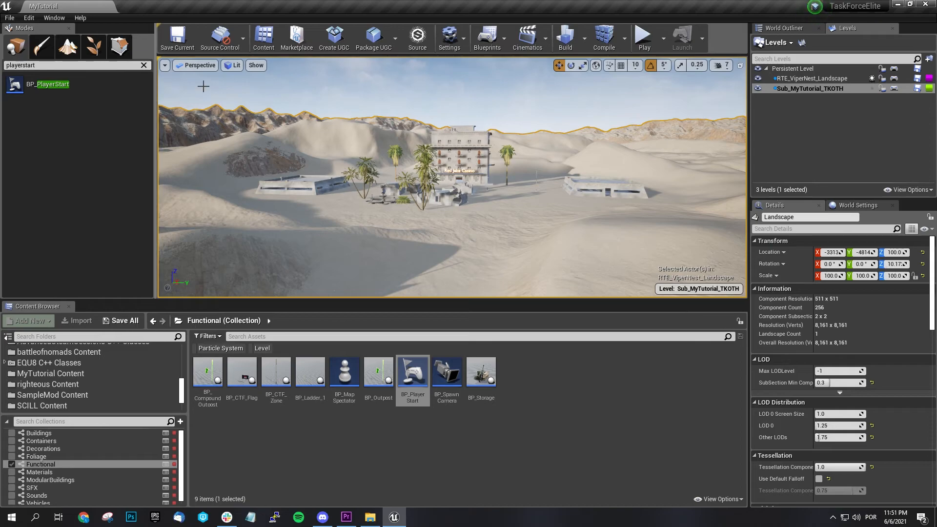
- Start packaging the MyTutorial UGC and browse to the TaskForceElite Mods folder for its output directory
left_click(384, 51)
left_click(386, 84)
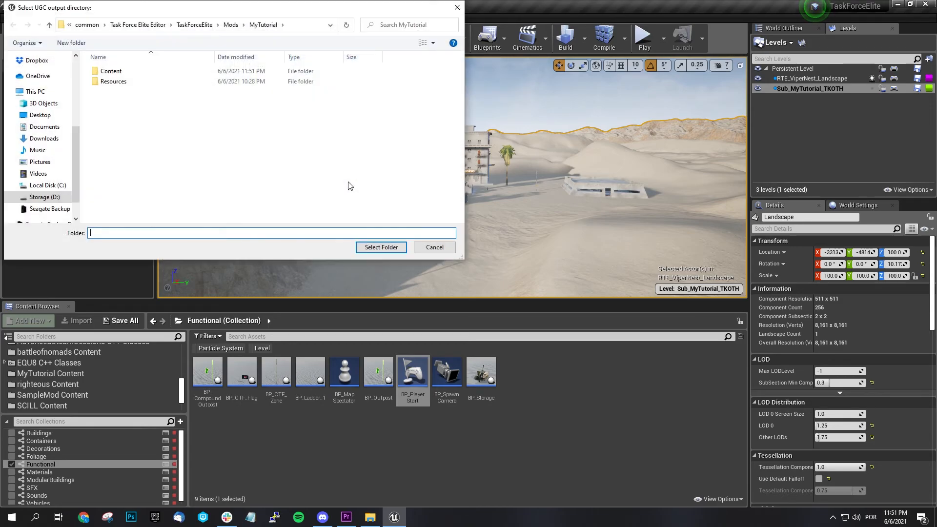
left_click(213, 25)
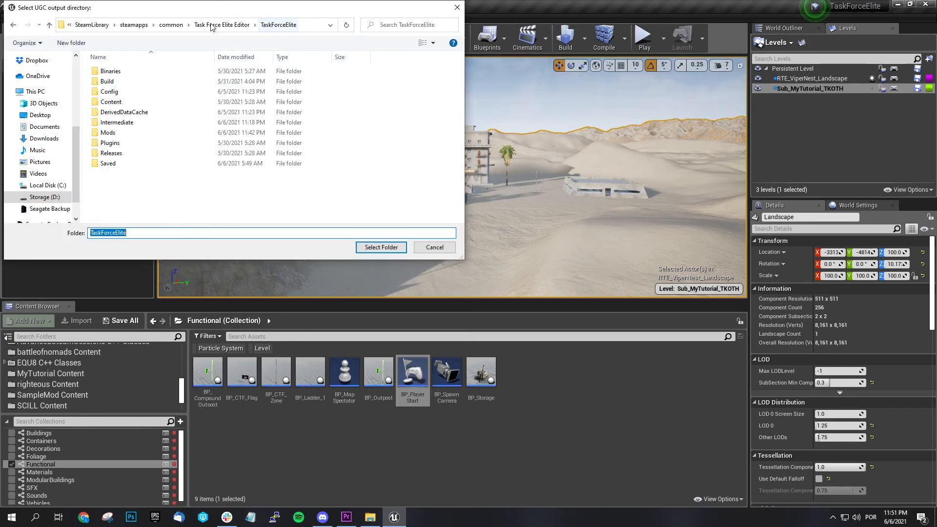
double_click(147, 132)
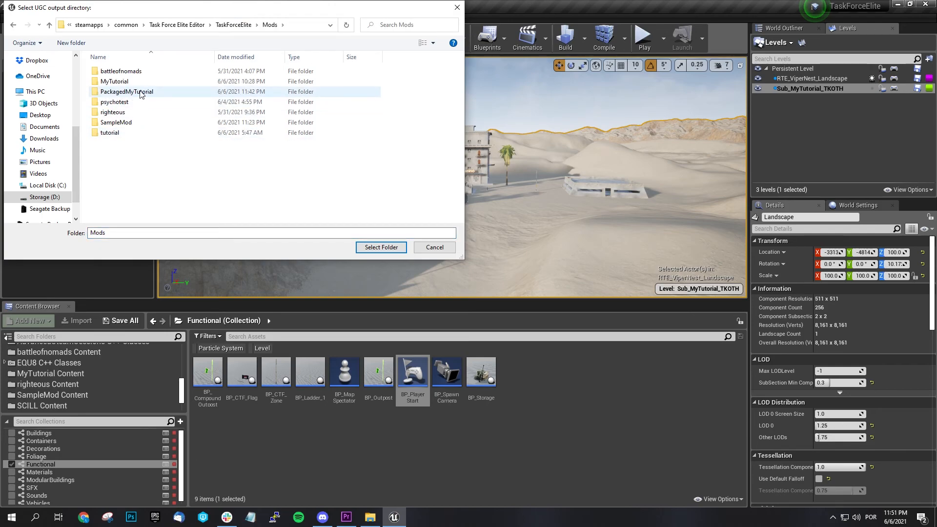
- Delete the existing PackagedMyTutorial folder from the Mods folder
right_click(187, 176)
left_click(146, 95)
key("Delete")
- Create a new folder named PackagedMyTutorial in Mods and choose it as the UGC output directory
right_click(160, 151)
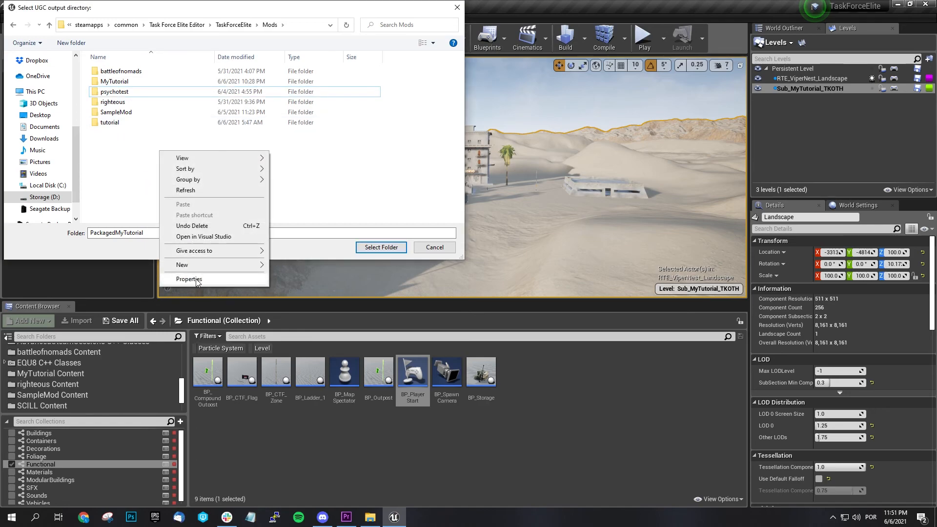
mouse_move(205, 265)
left_click(291, 266)
type("^P")
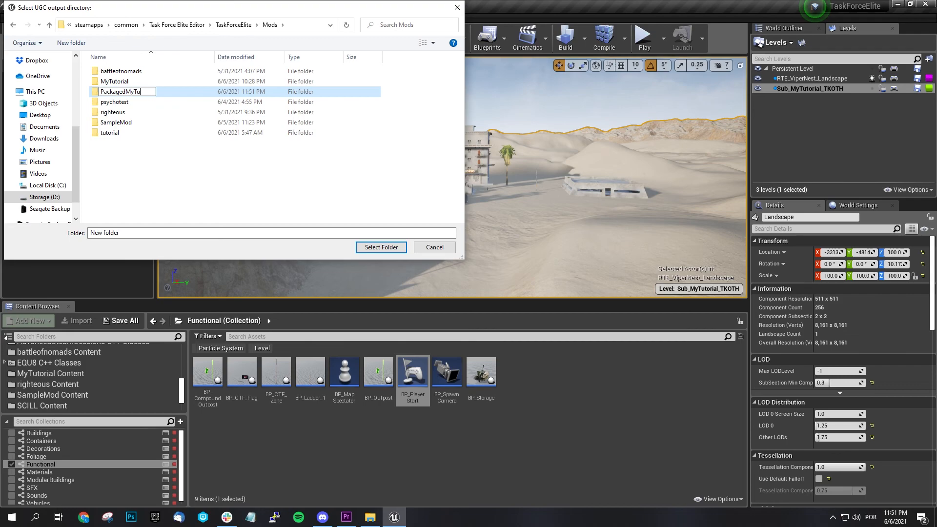
key("Return")
key("Return")
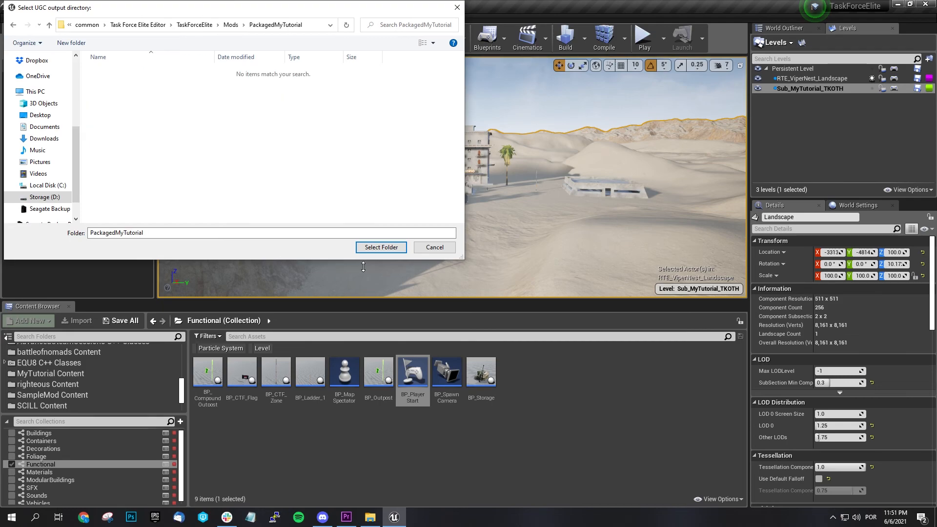
left_click(376, 247)
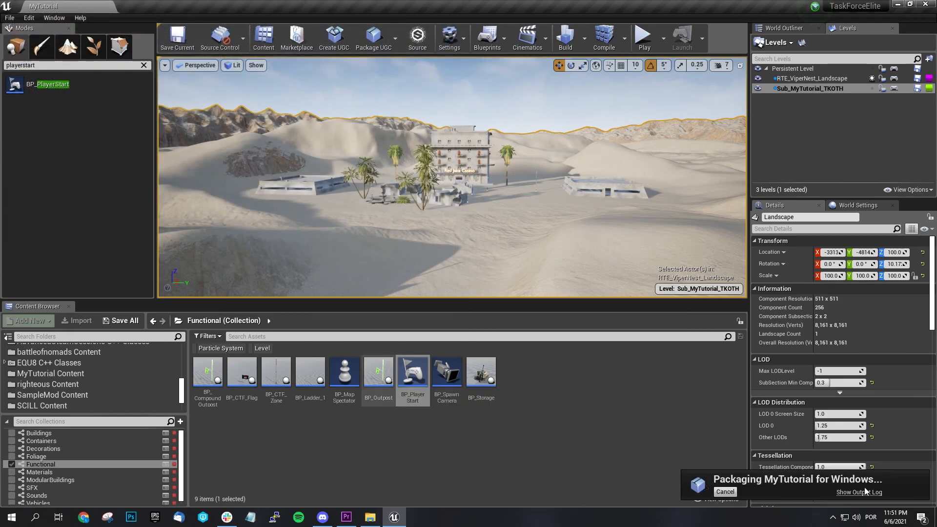